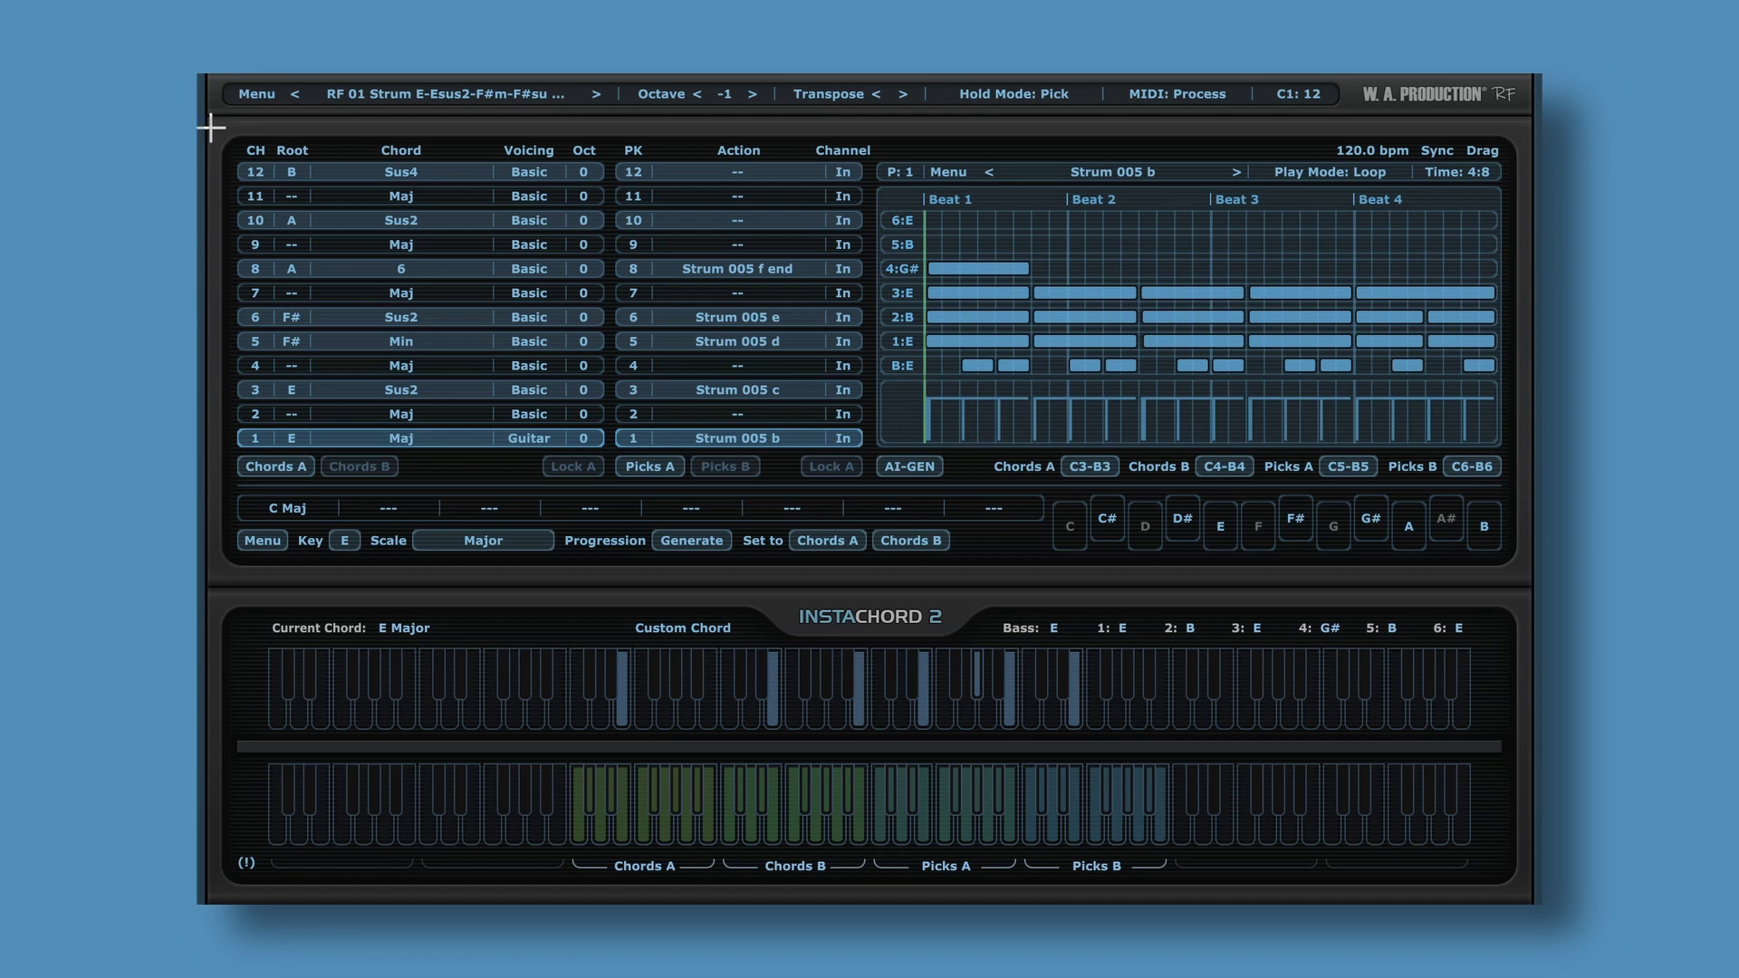
pyautogui.moveTo(225, 127)
pyautogui.mouseDown()
pyautogui.moveTo(237, 448)
pyautogui.moveTo(614, 491)
pyautogui.mouseUp()
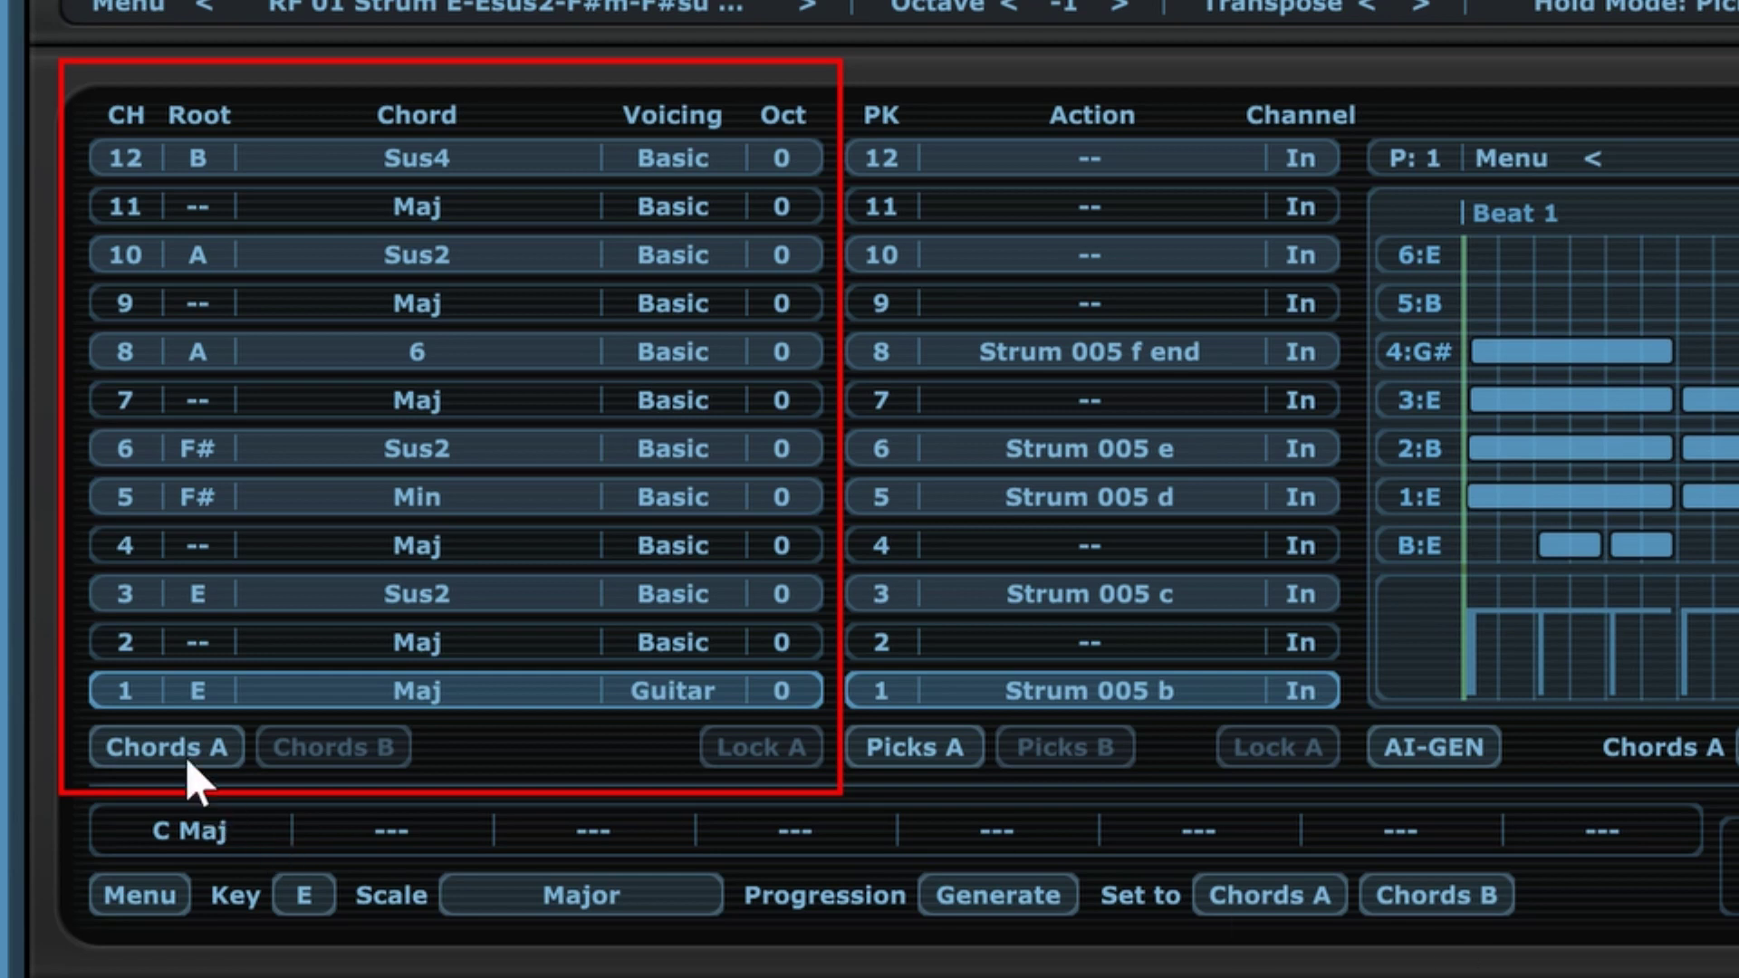
pyautogui.click(338, 750)
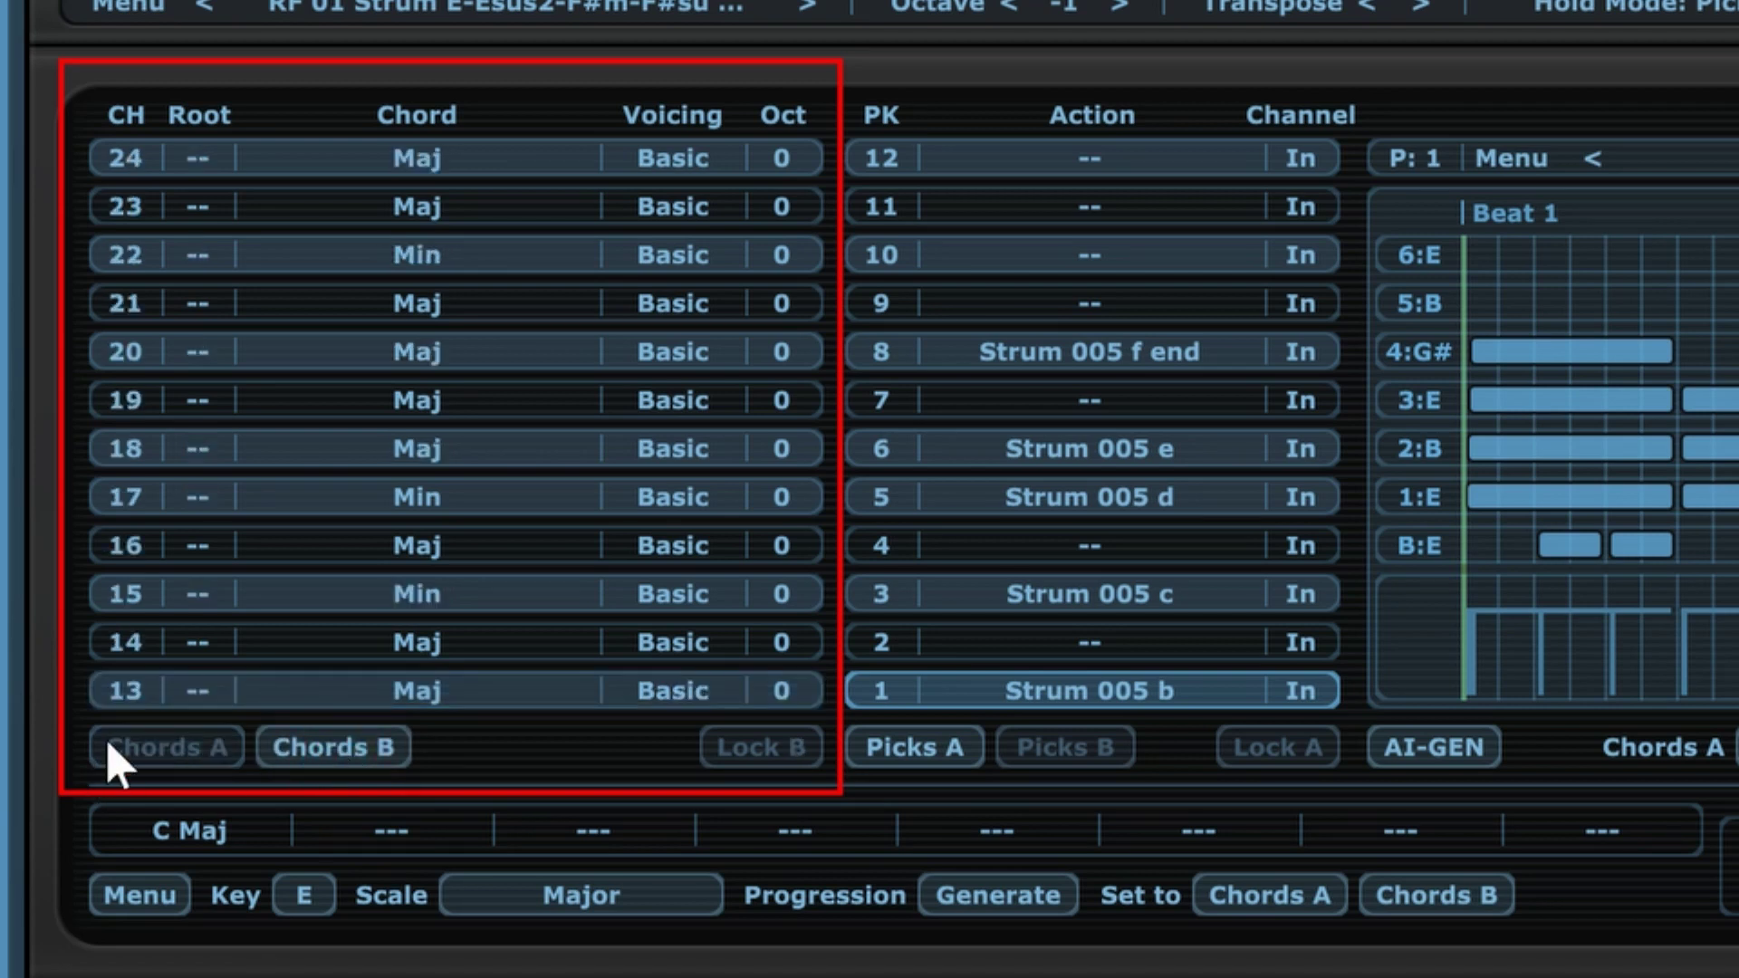
pyautogui.click(175, 753)
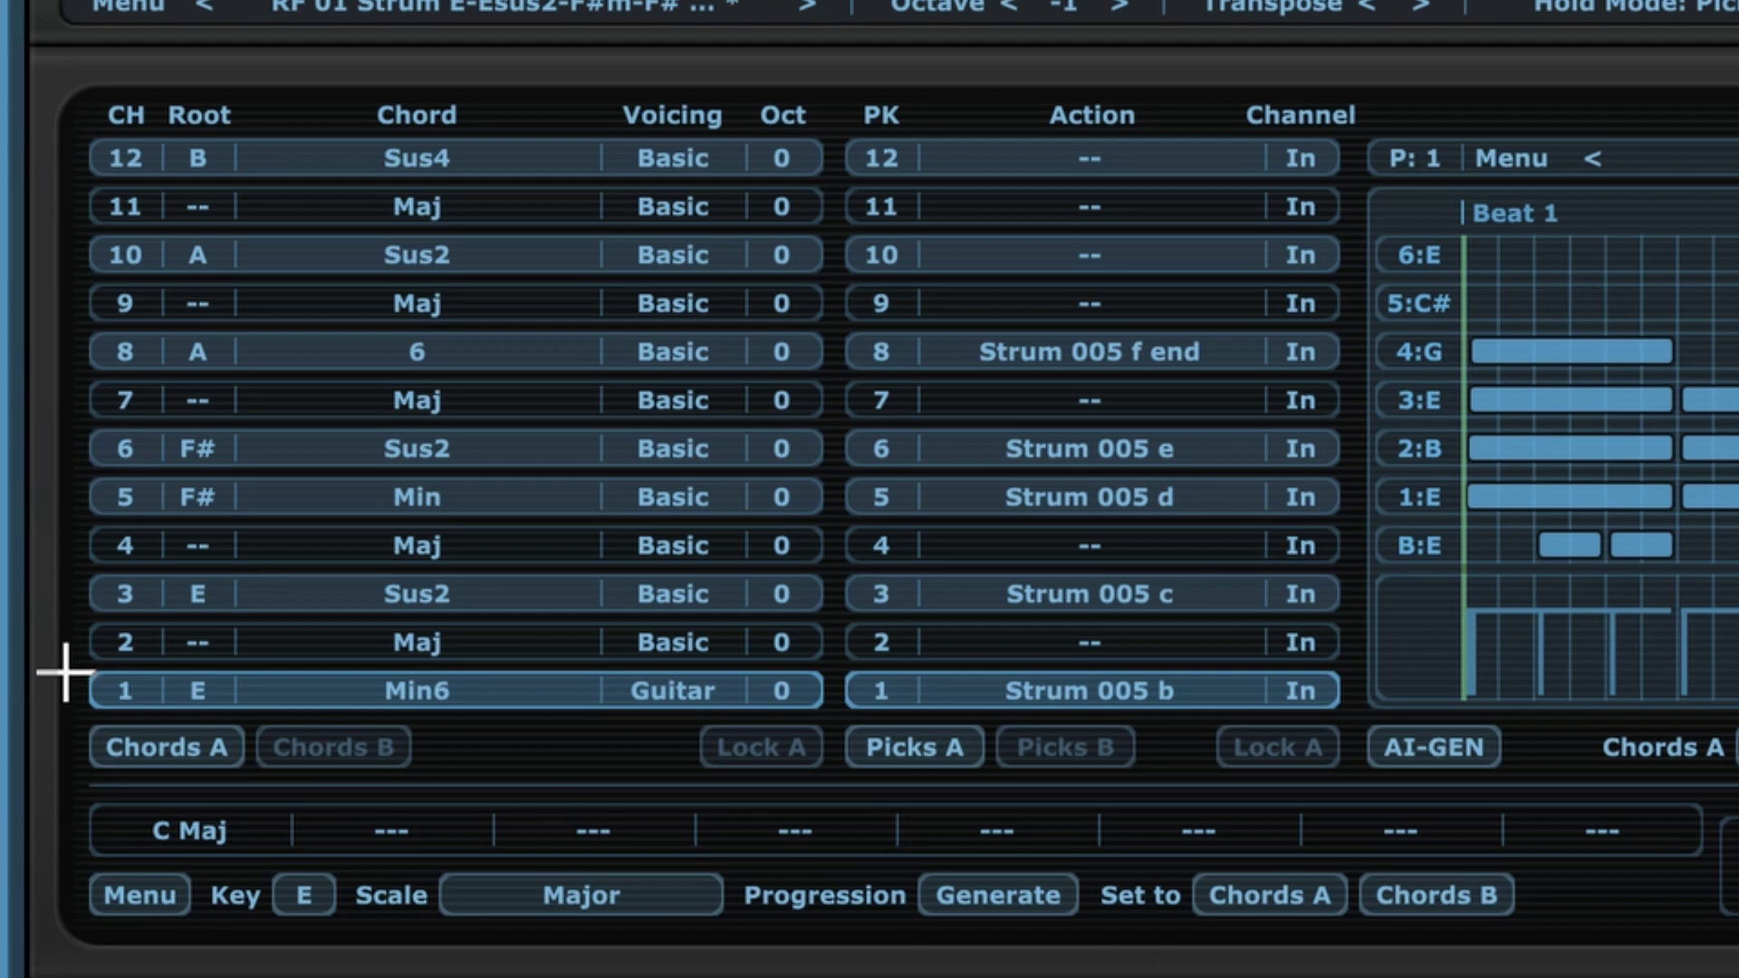
# - Make channel 1 an E Major 7th Sharp 5th chord with Basic voicing at octave 0
pyautogui.moveTo(68, 657)
pyautogui.mouseDown()
pyautogui.moveTo(268, 741)
pyautogui.moveTo(826, 729)
pyautogui.mouseUp()
pyautogui.press('Escape')
pyautogui.click(192, 695)
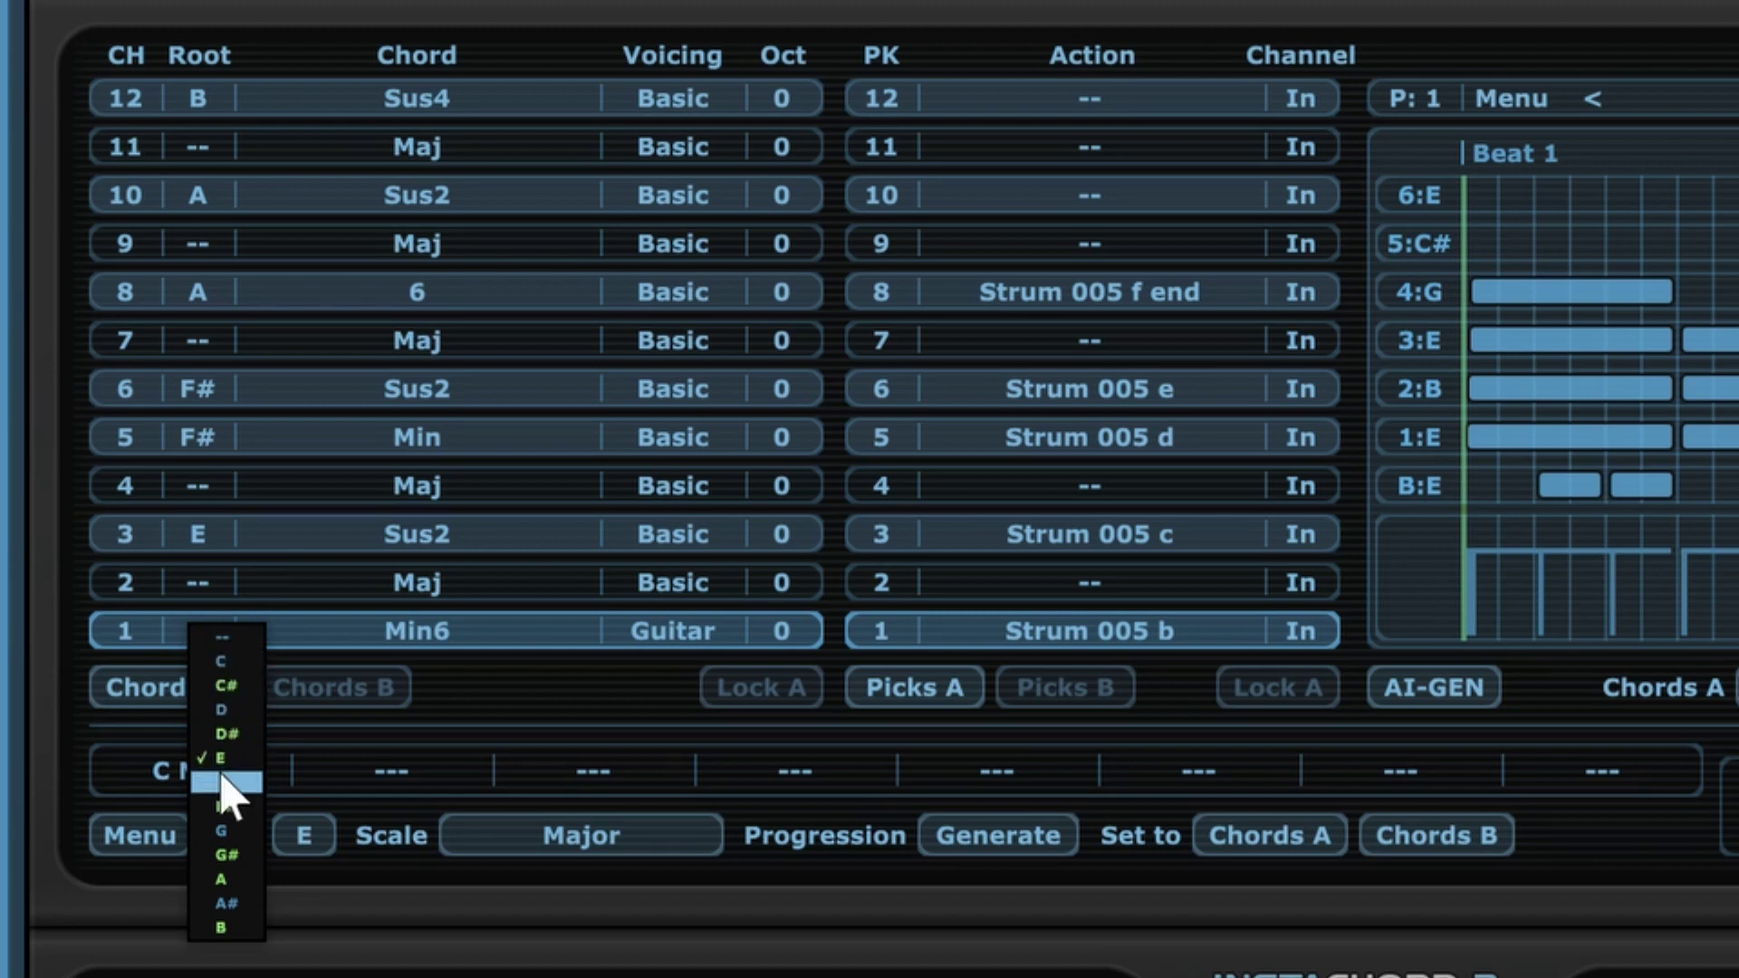
pyautogui.click(222, 775)
pyautogui.click(453, 639)
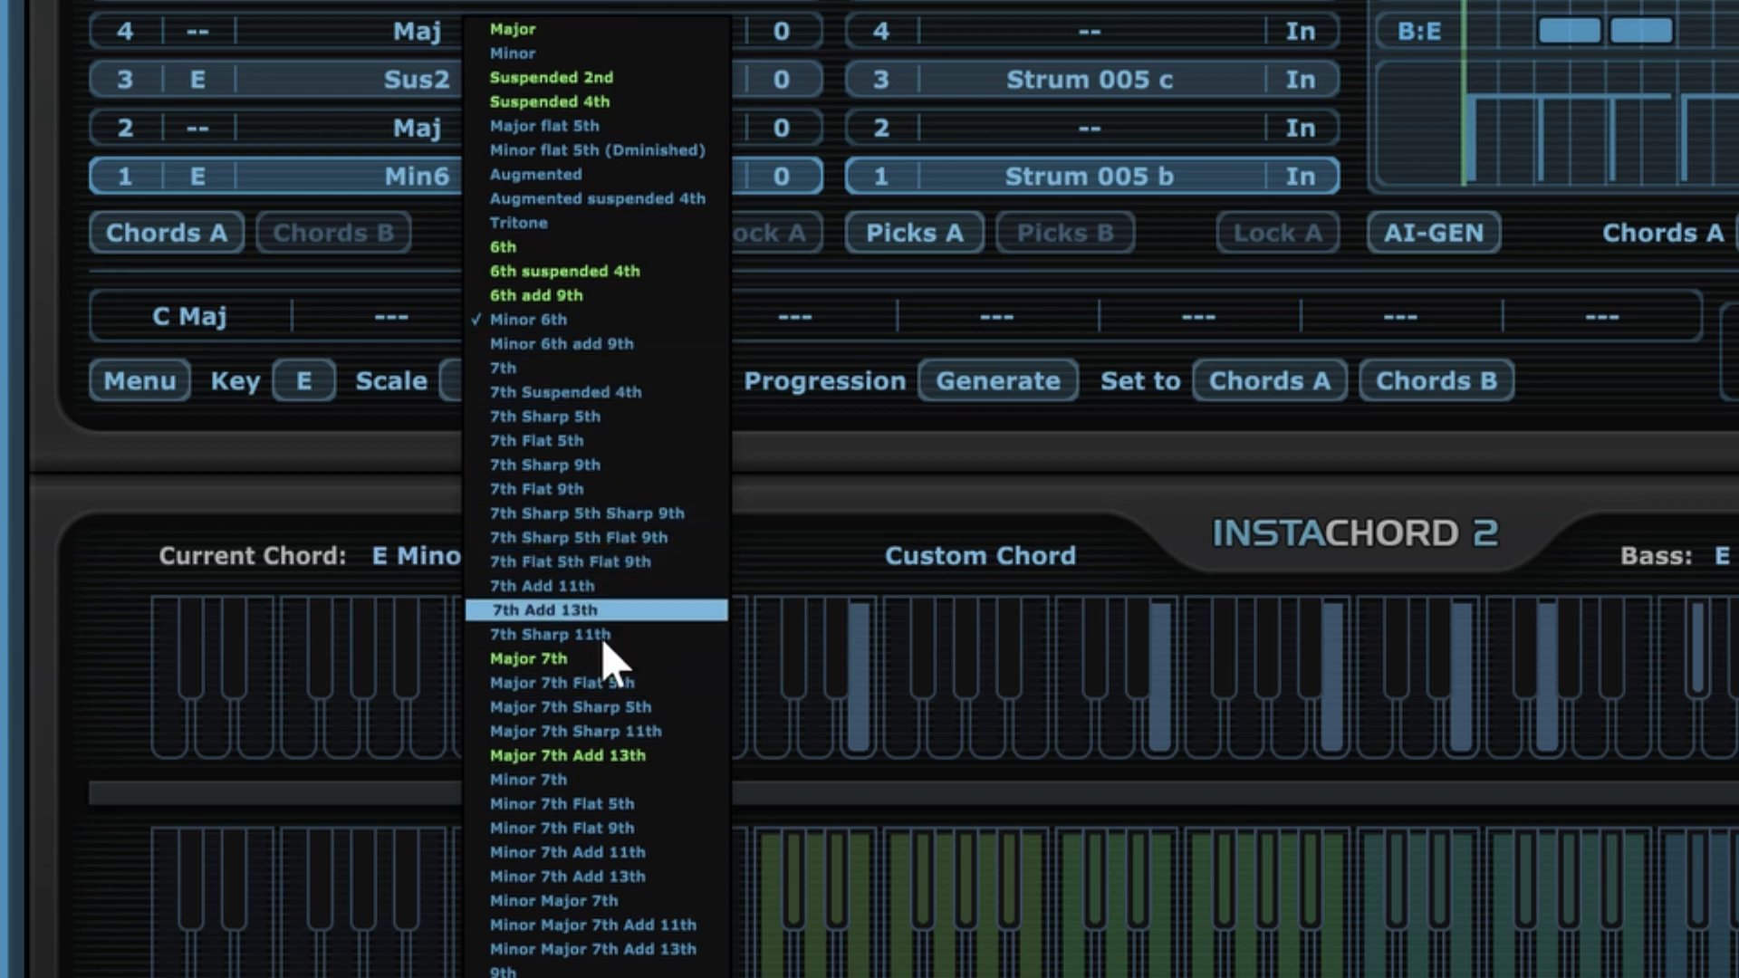
pyautogui.click(588, 707)
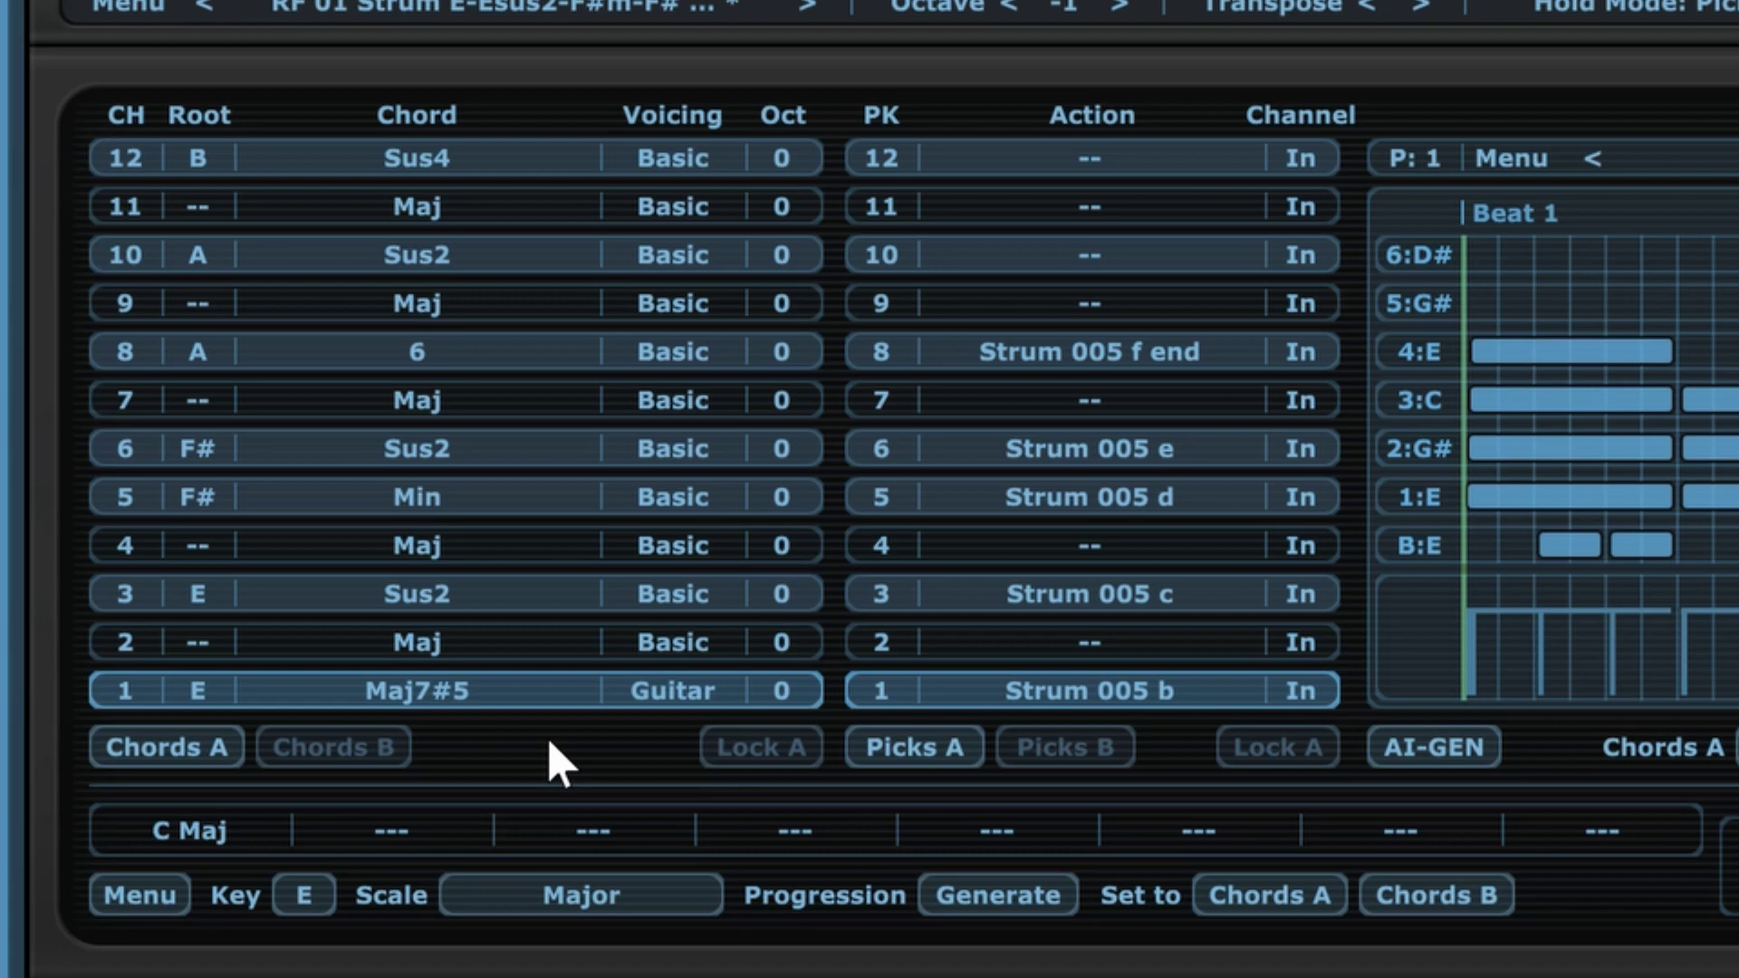
pyautogui.click(668, 691)
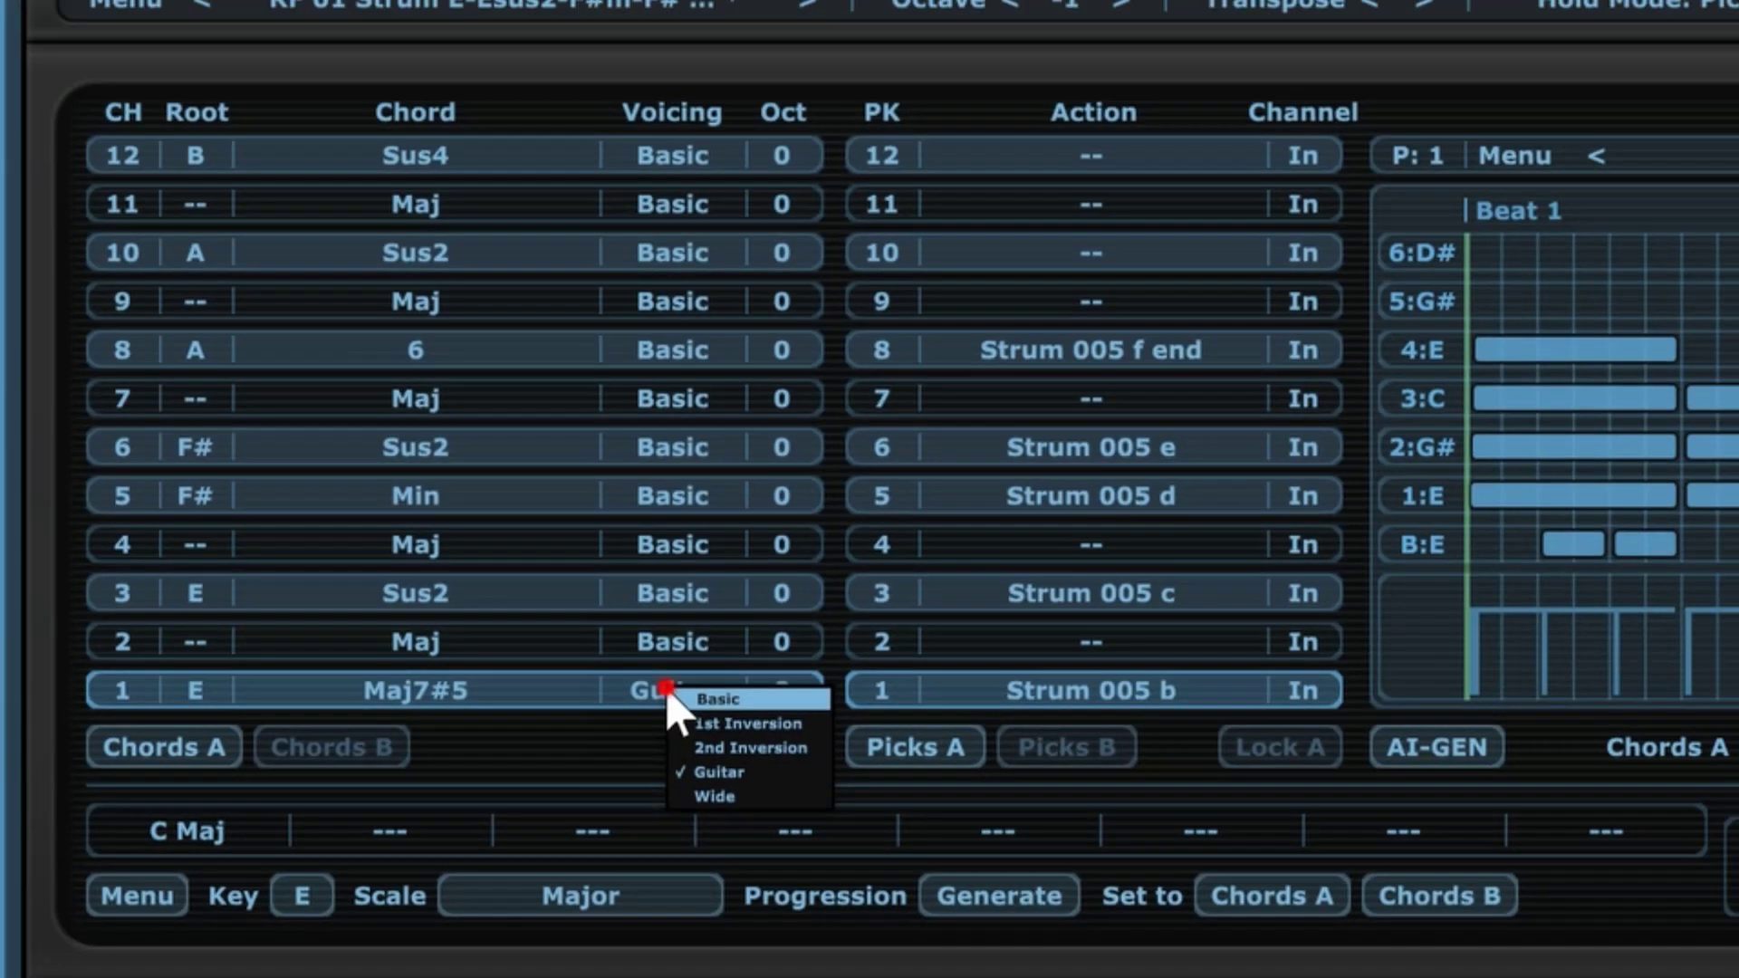
pyautogui.click(600, 643)
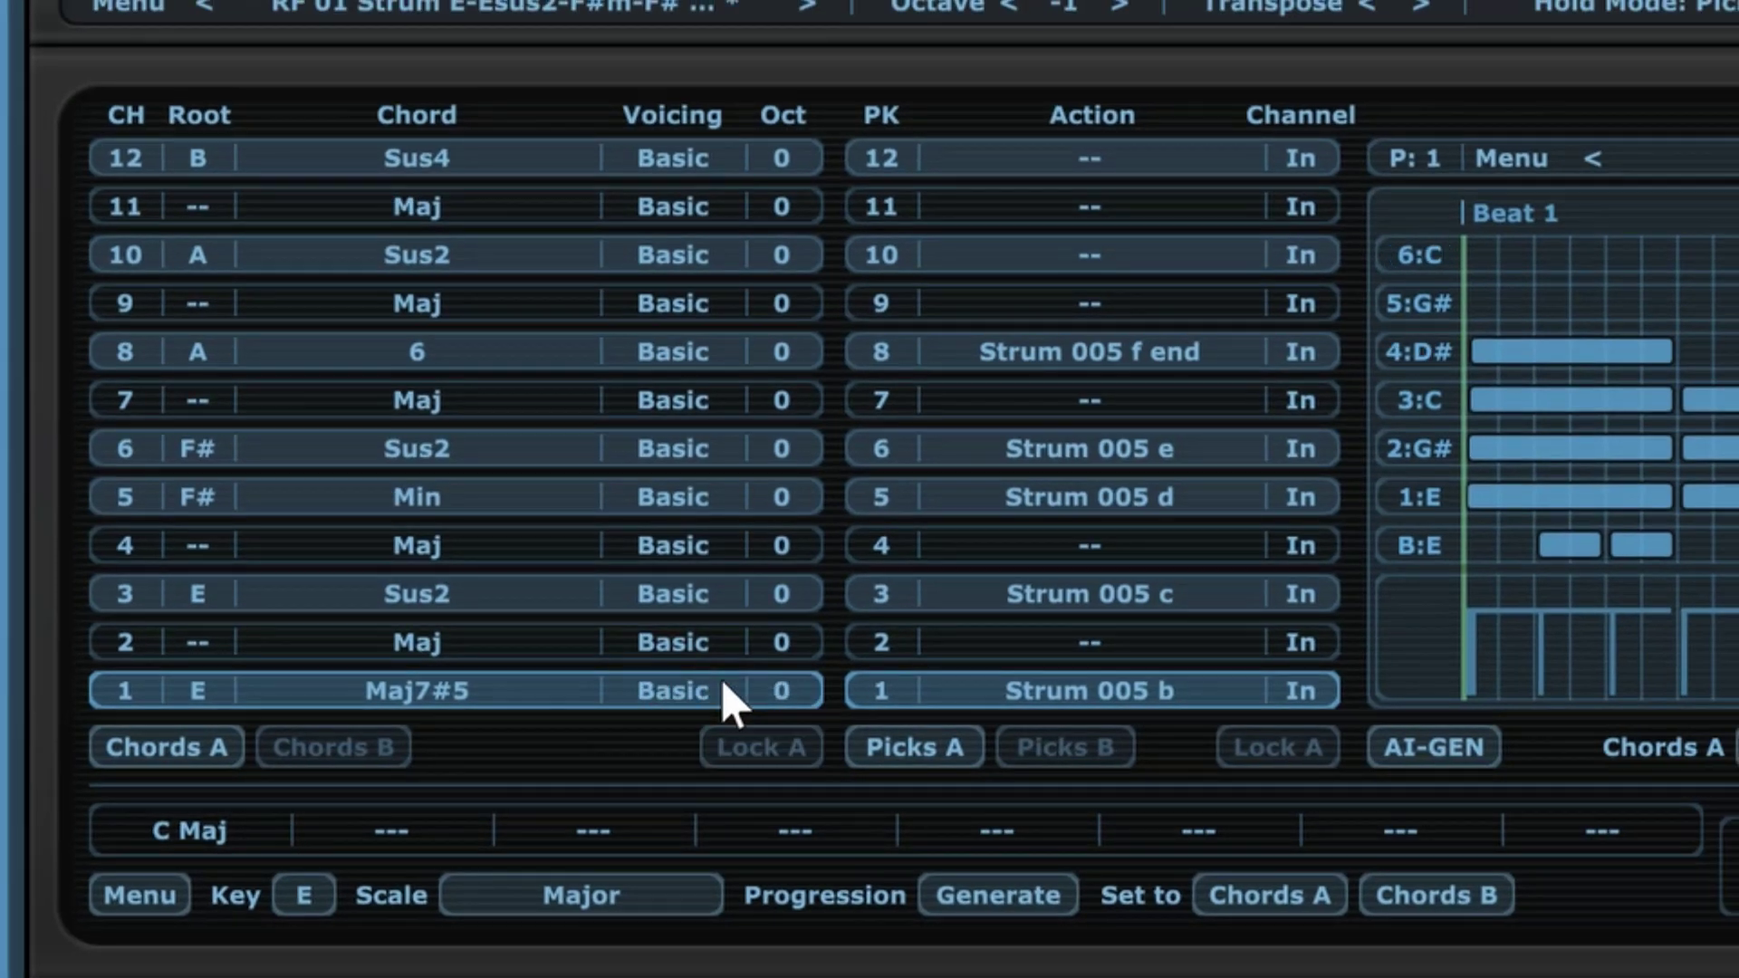
pyautogui.click(785, 693)
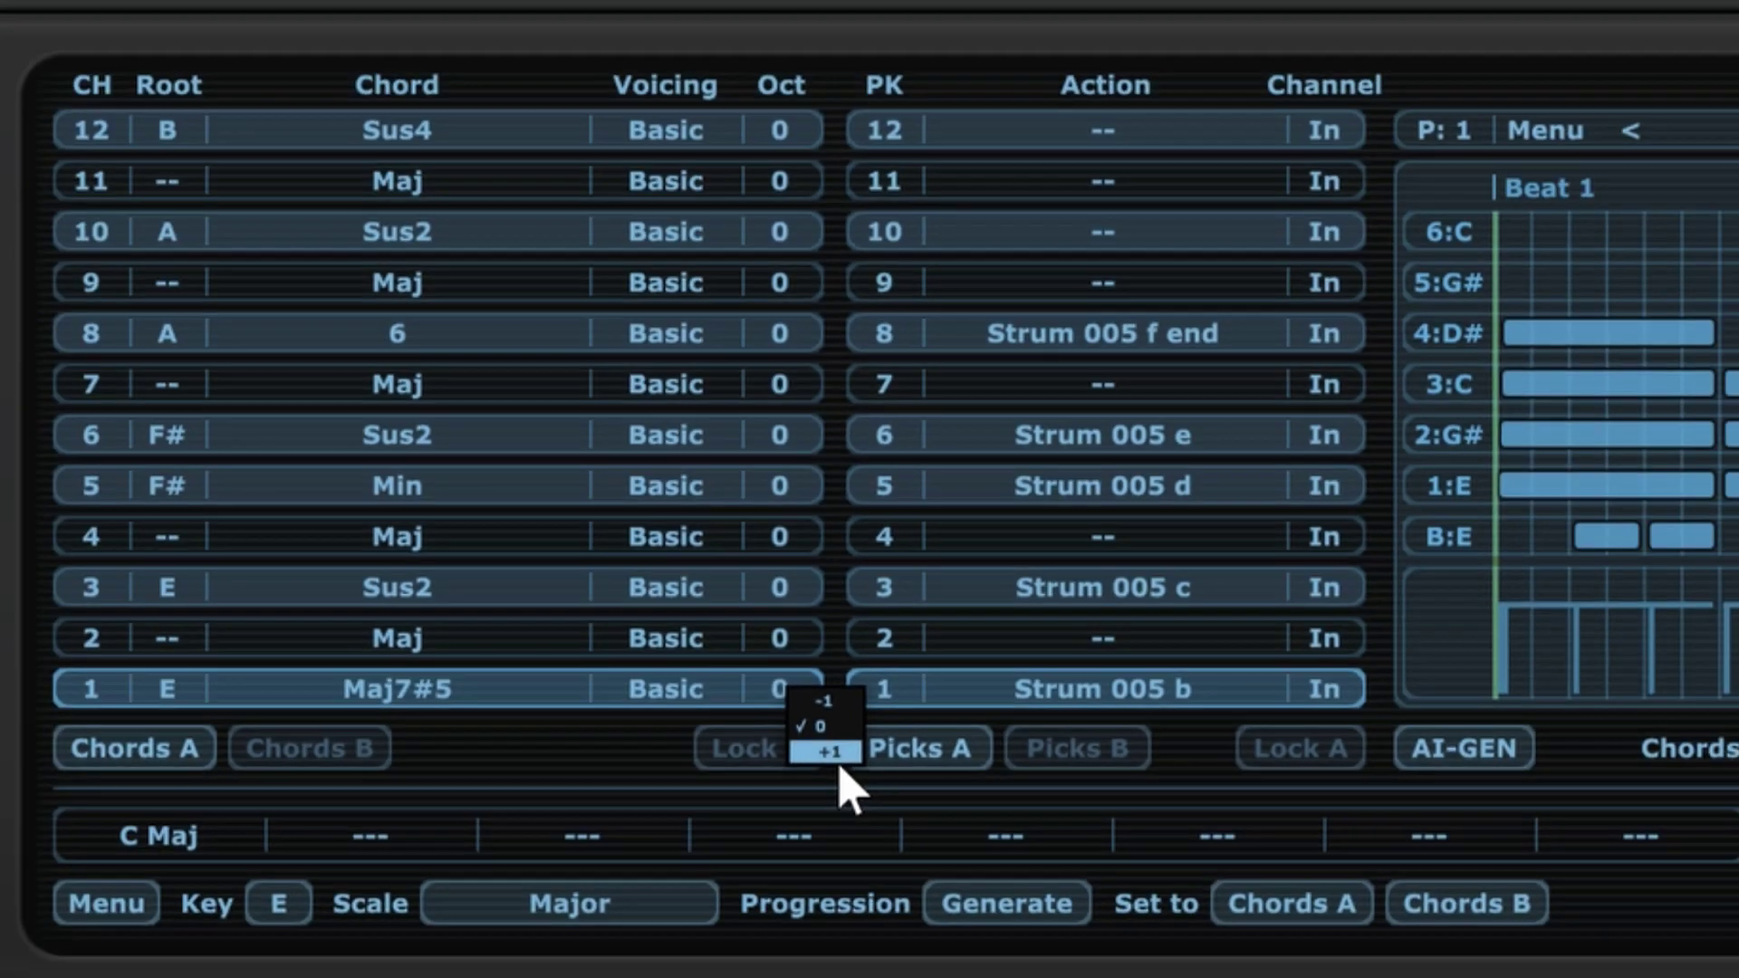
pyautogui.click(275, 795)
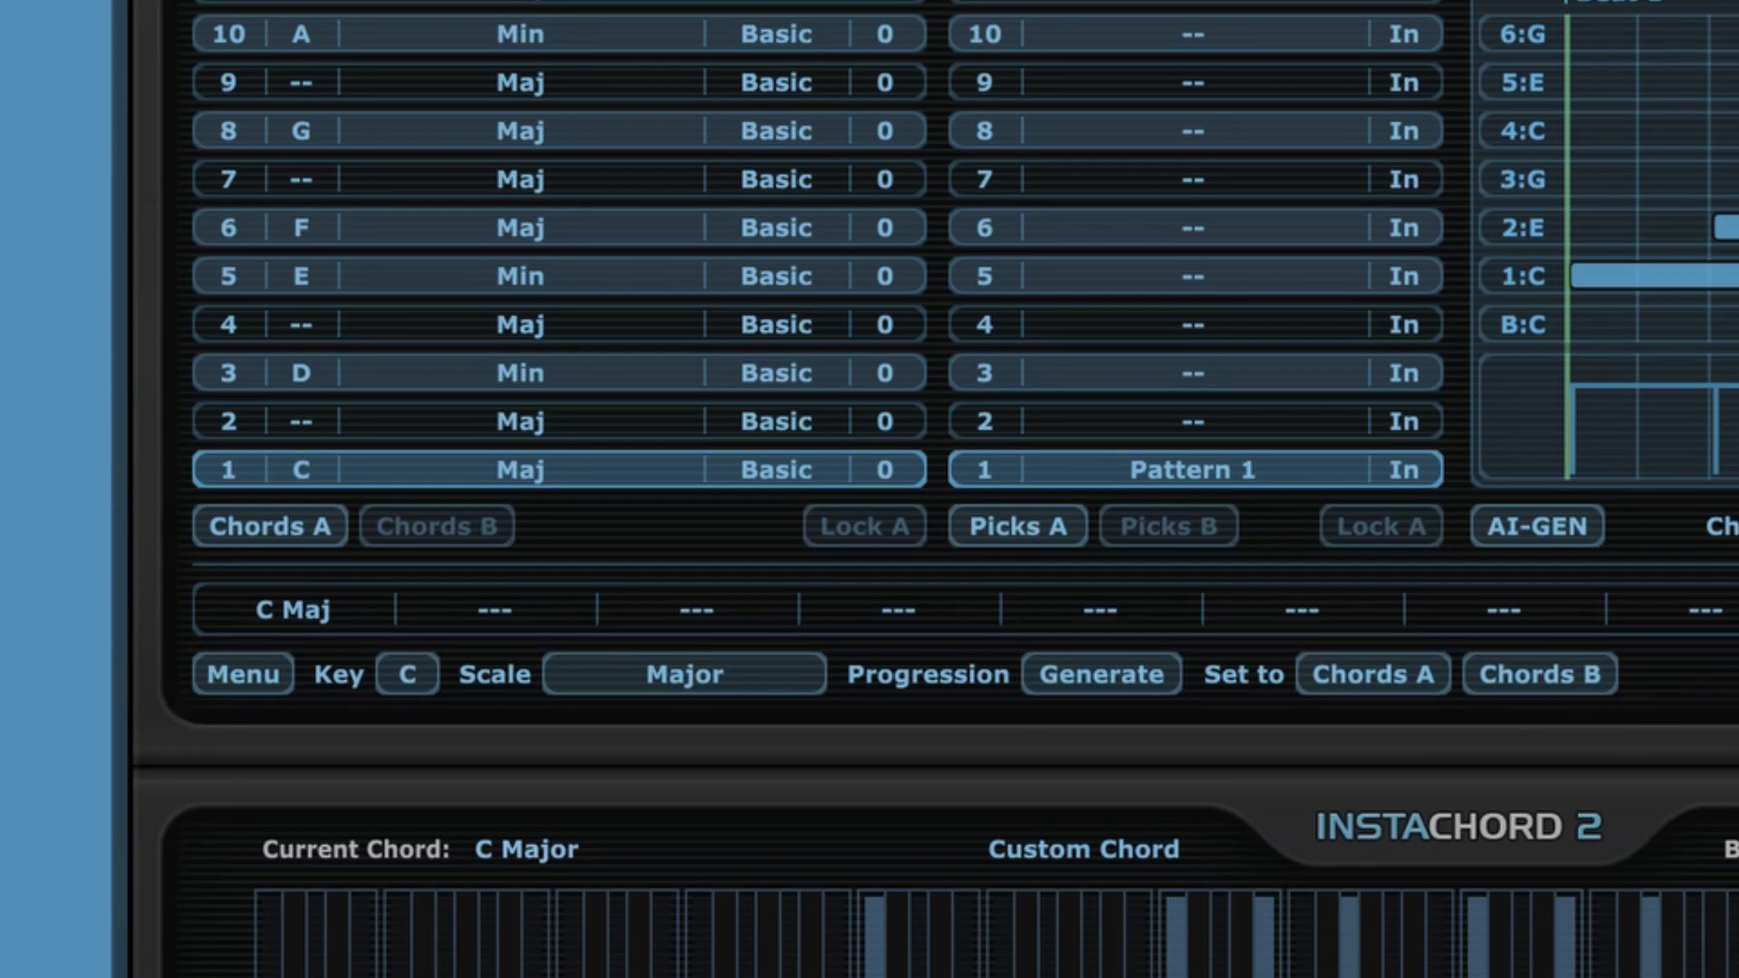
# - Generate a C Minor progression (C Min, G Min, C Min, G Min, G Min7) into Chords A
pyautogui.click(419, 690)
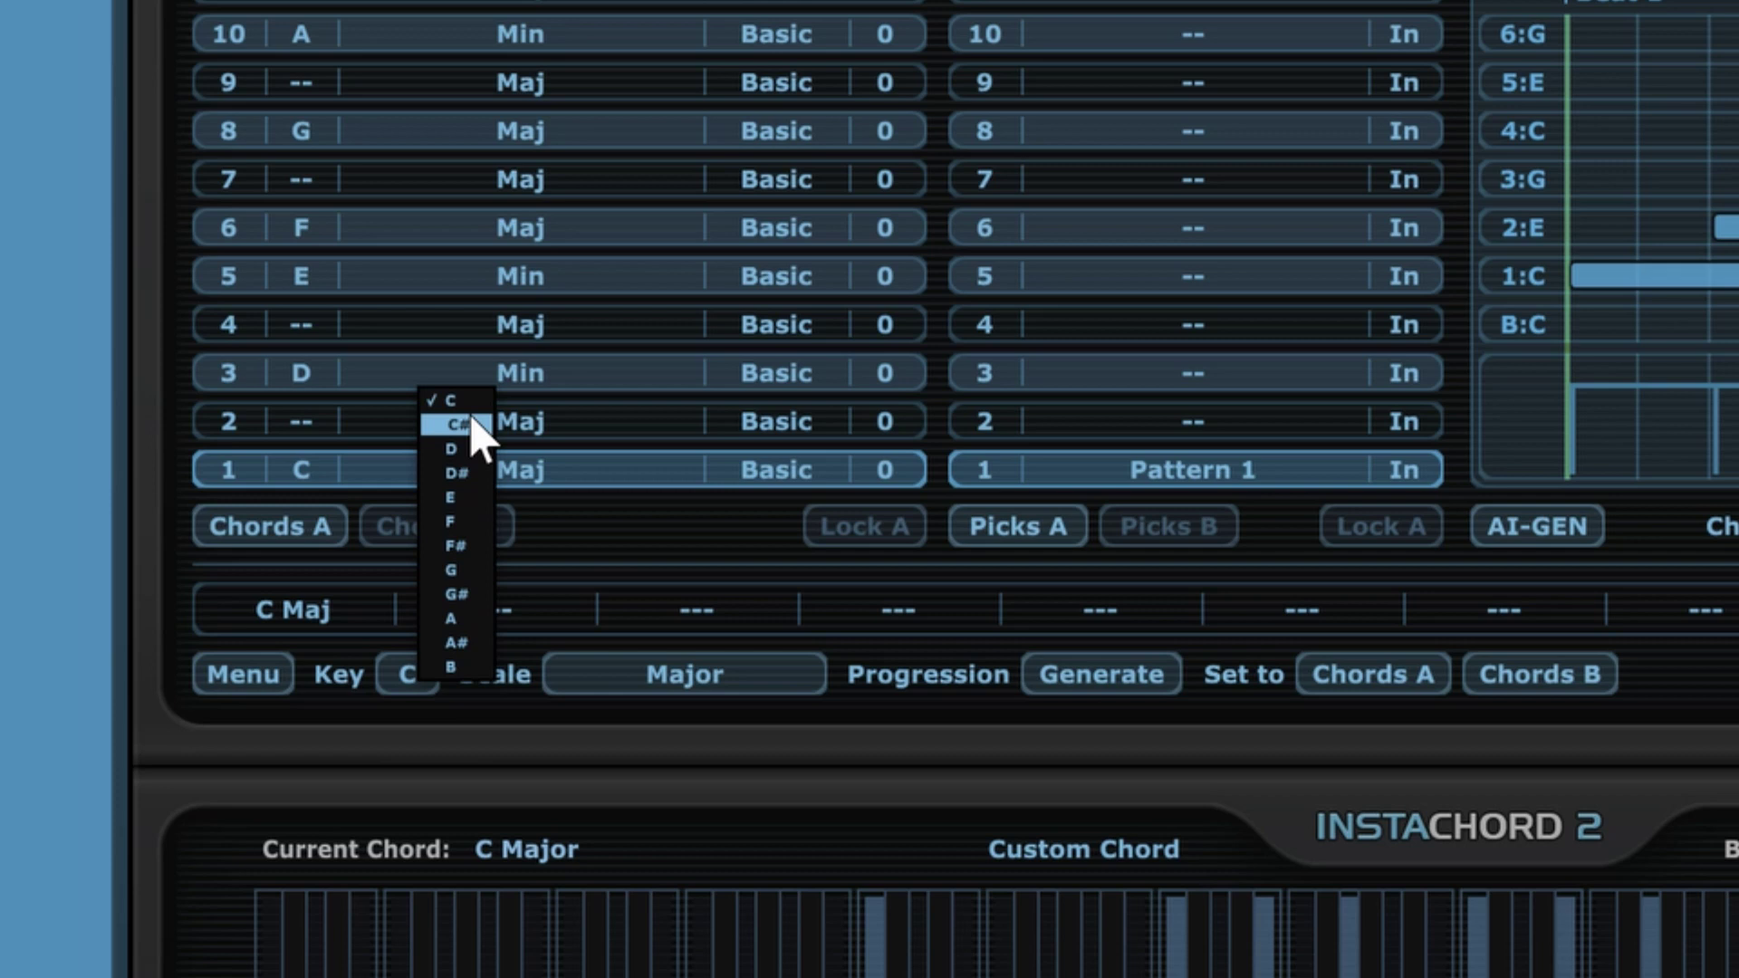
pyautogui.click(444, 399)
pyautogui.click(779, 681)
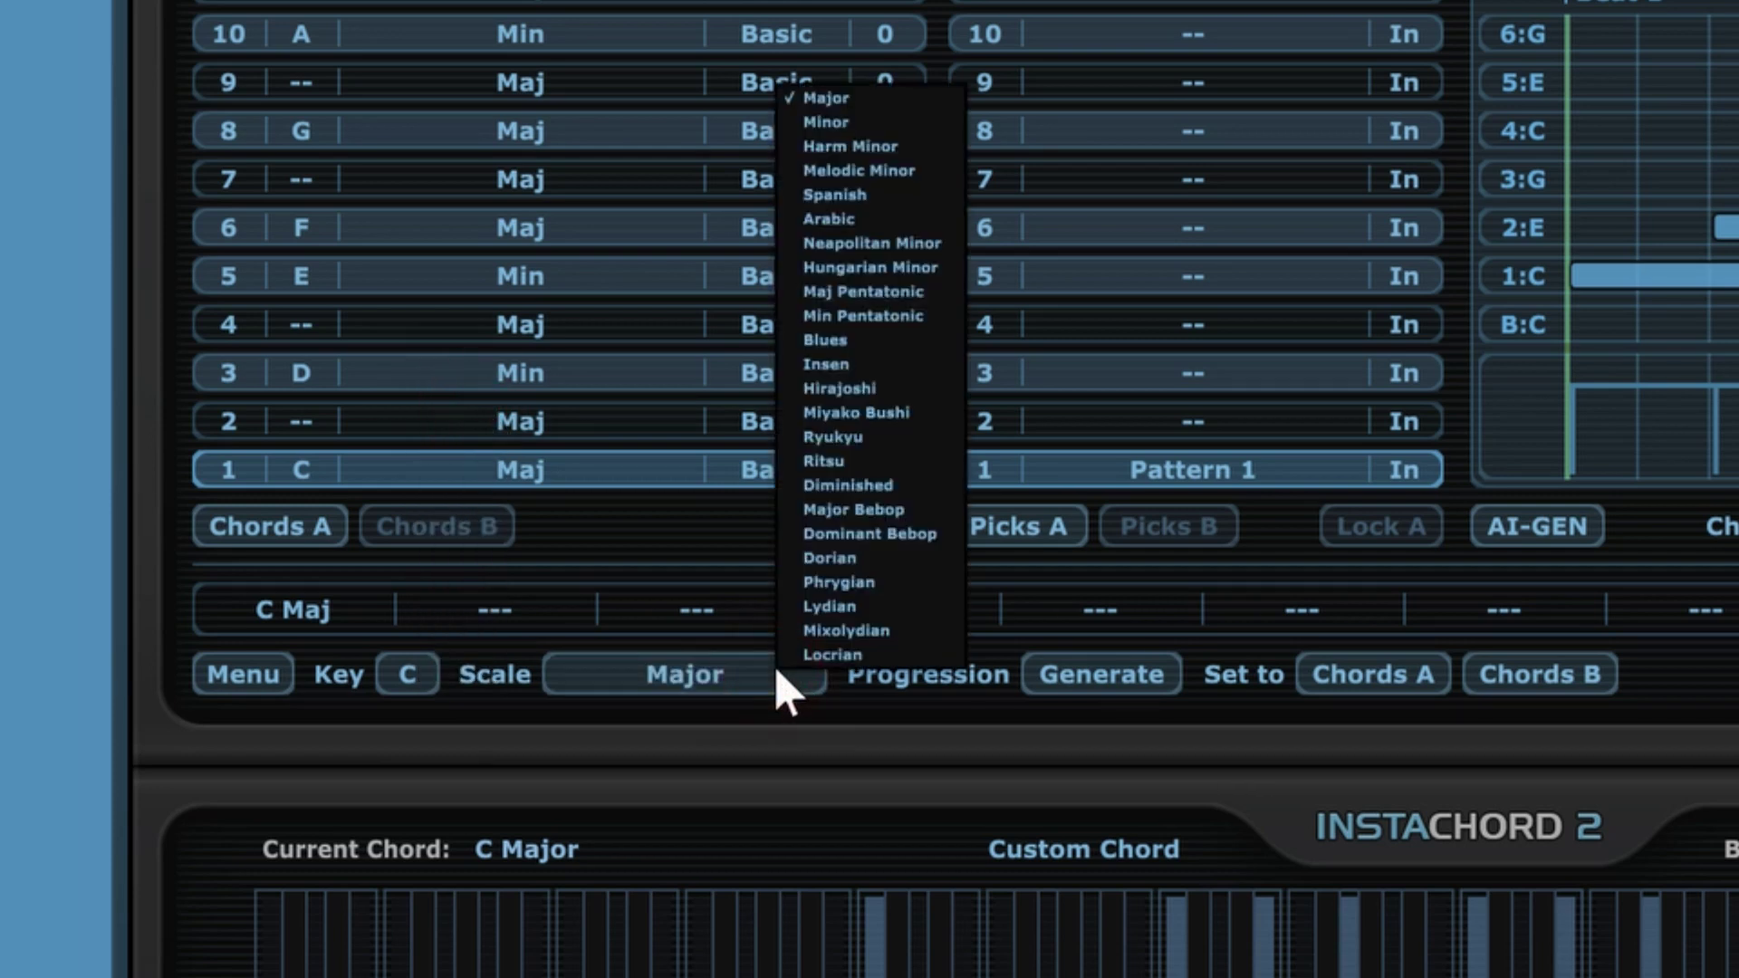
pyautogui.click(901, 125)
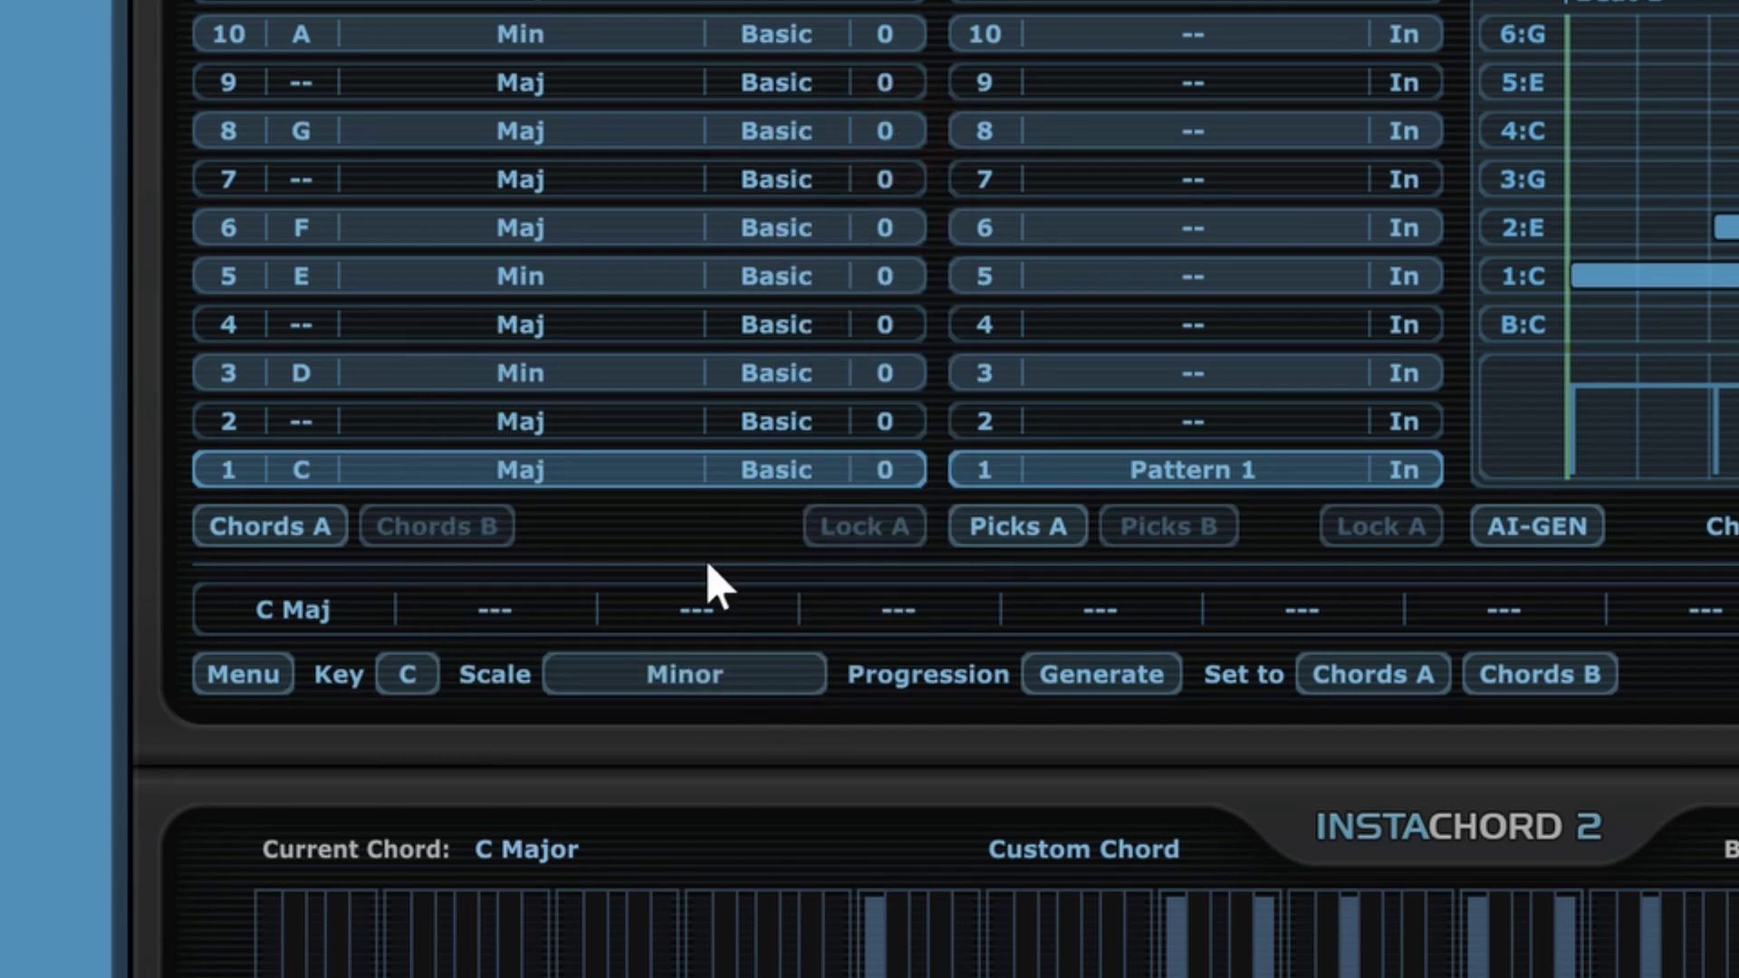
pyautogui.click(1114, 681)
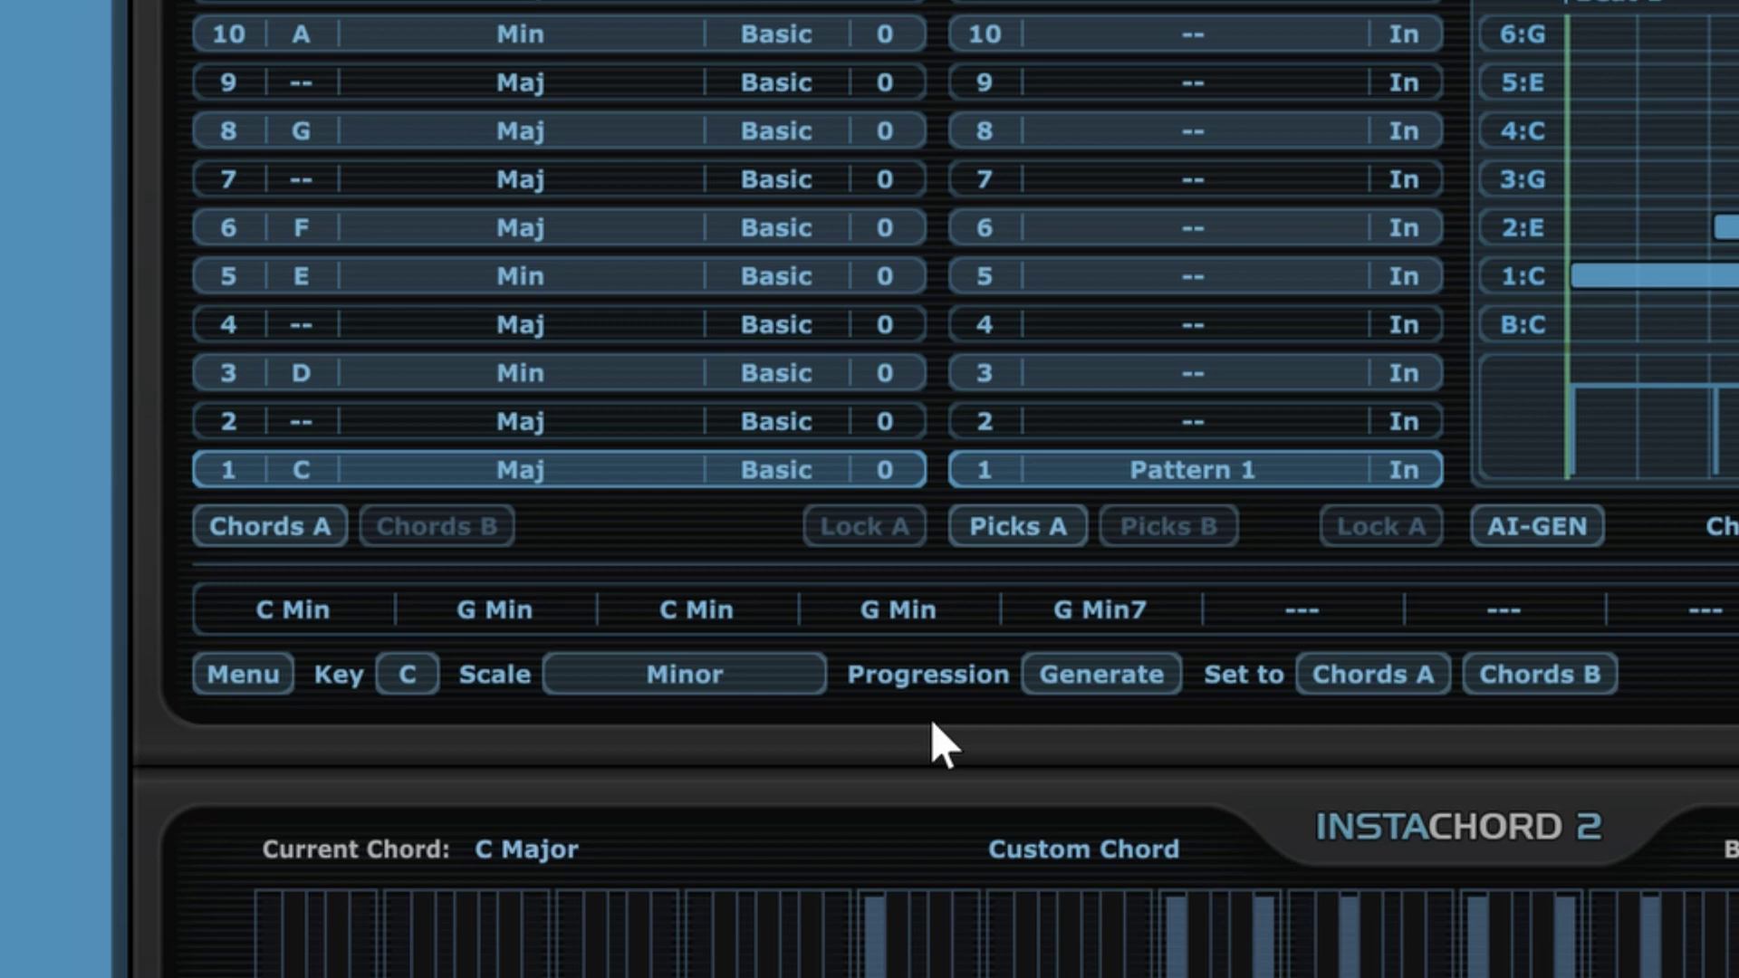
pyautogui.click(1374, 696)
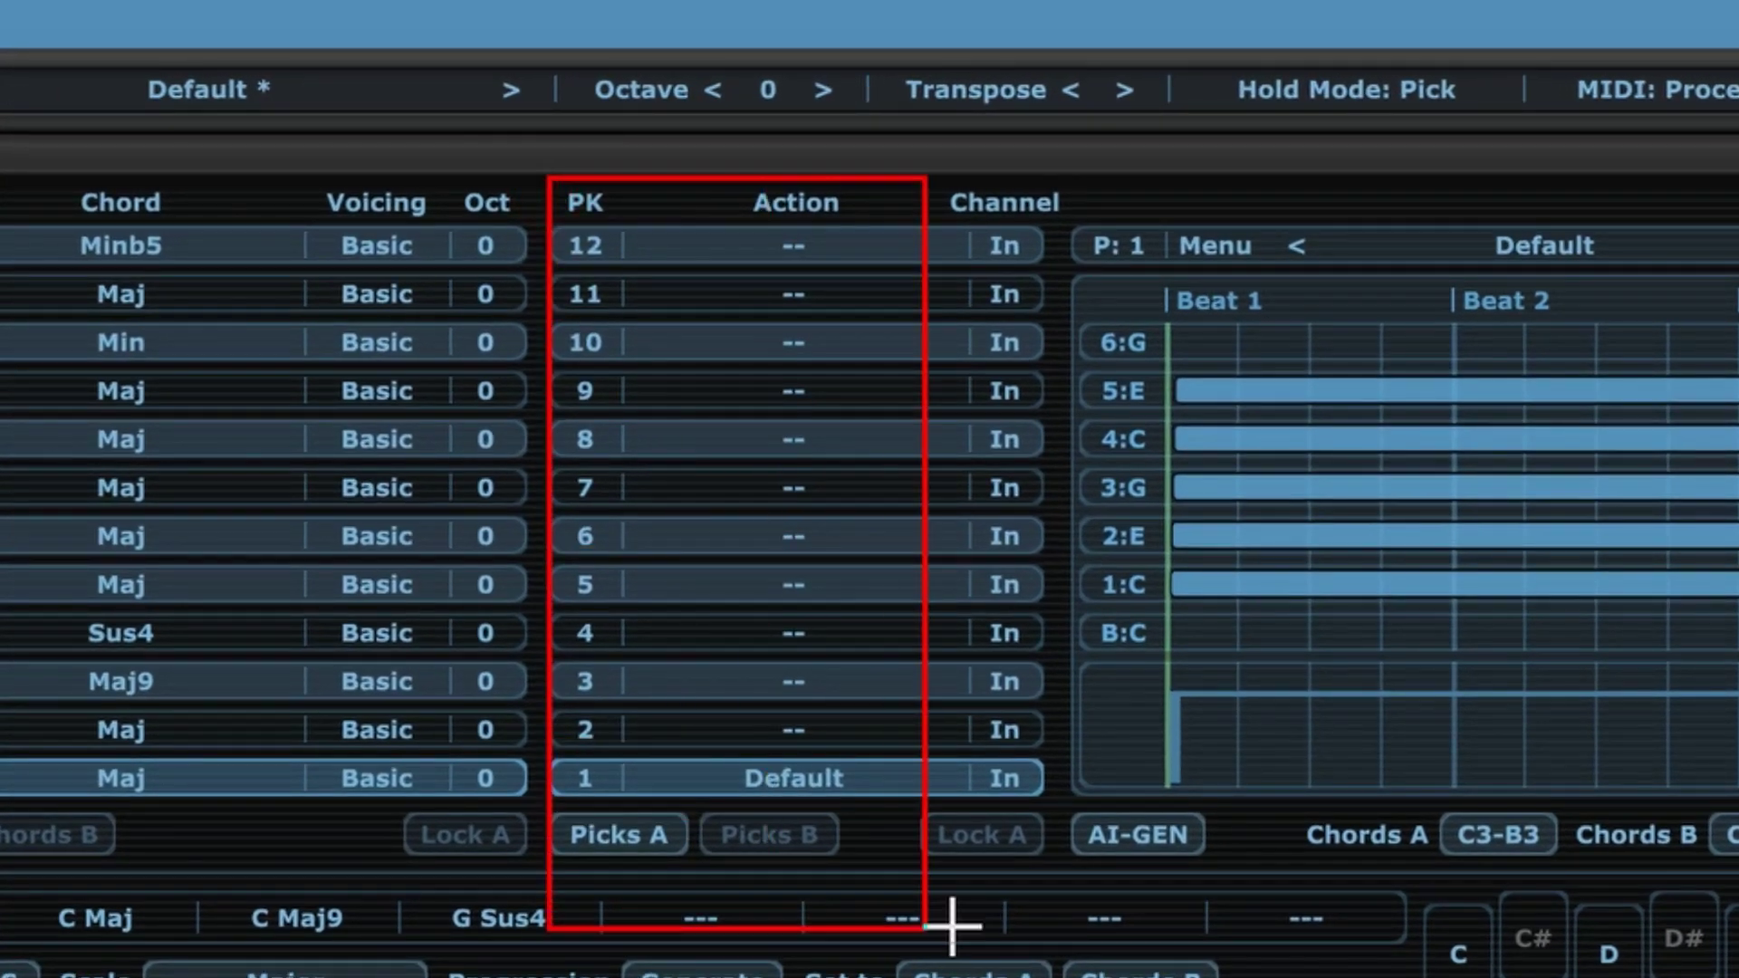
pyautogui.moveTo(951, 926); pyautogui.dragTo(1039, 873)
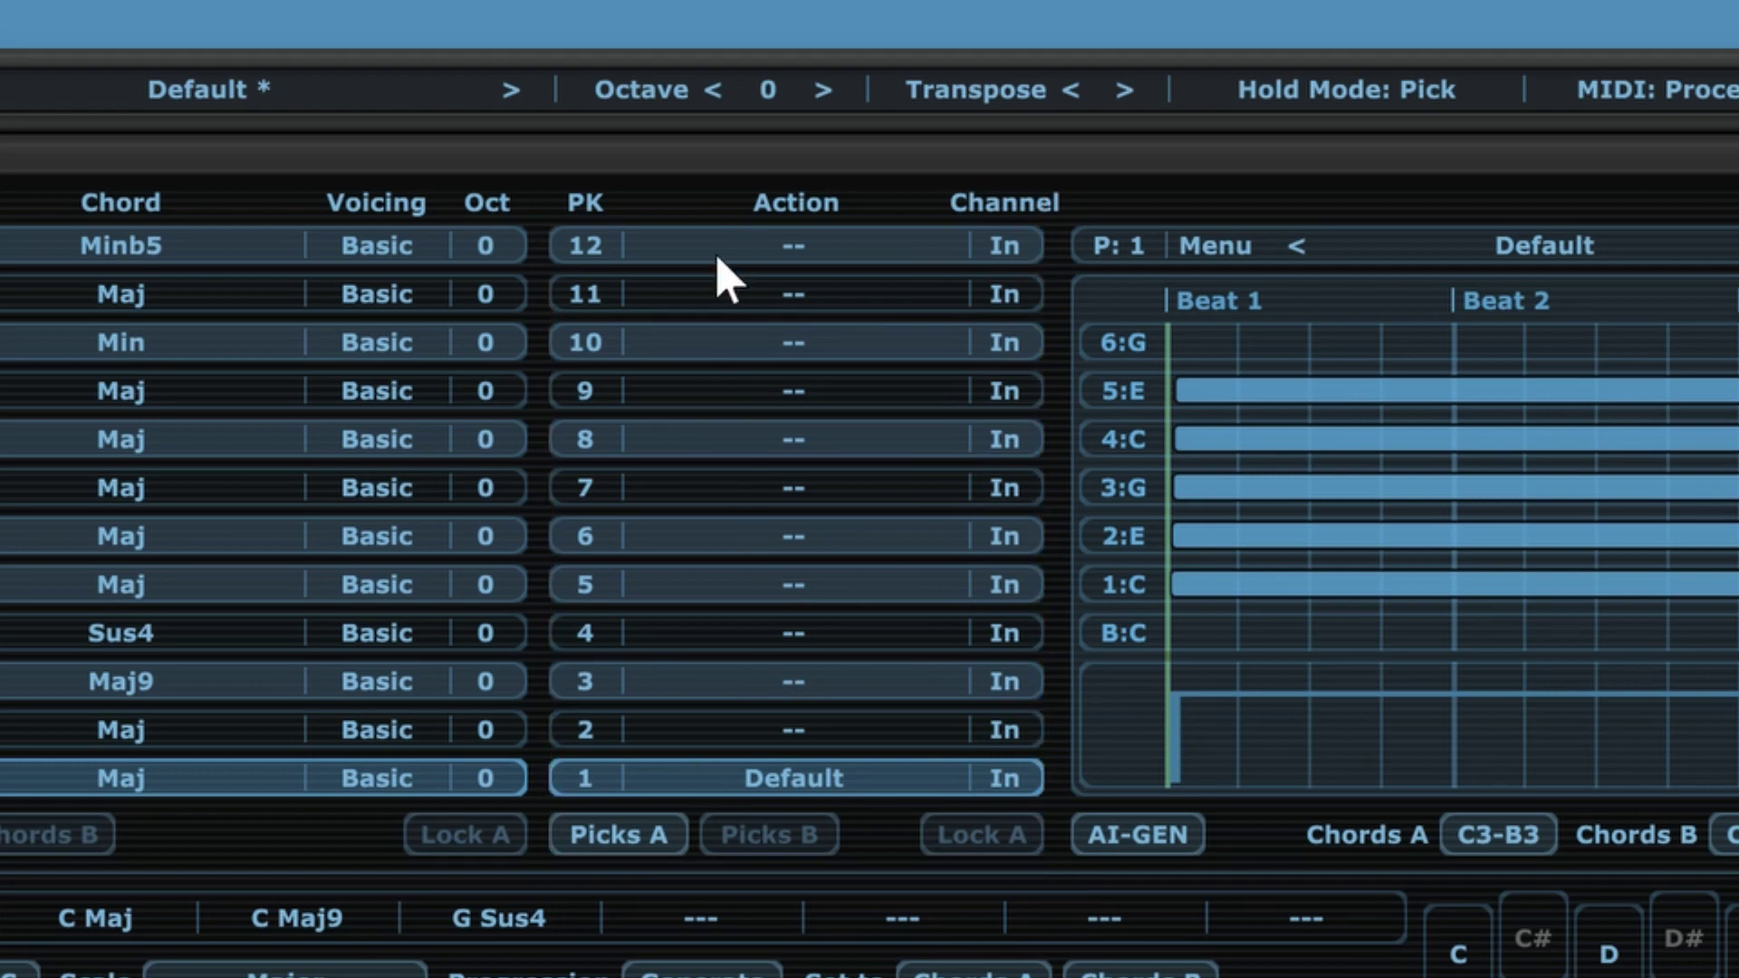
pyautogui.click(766, 837)
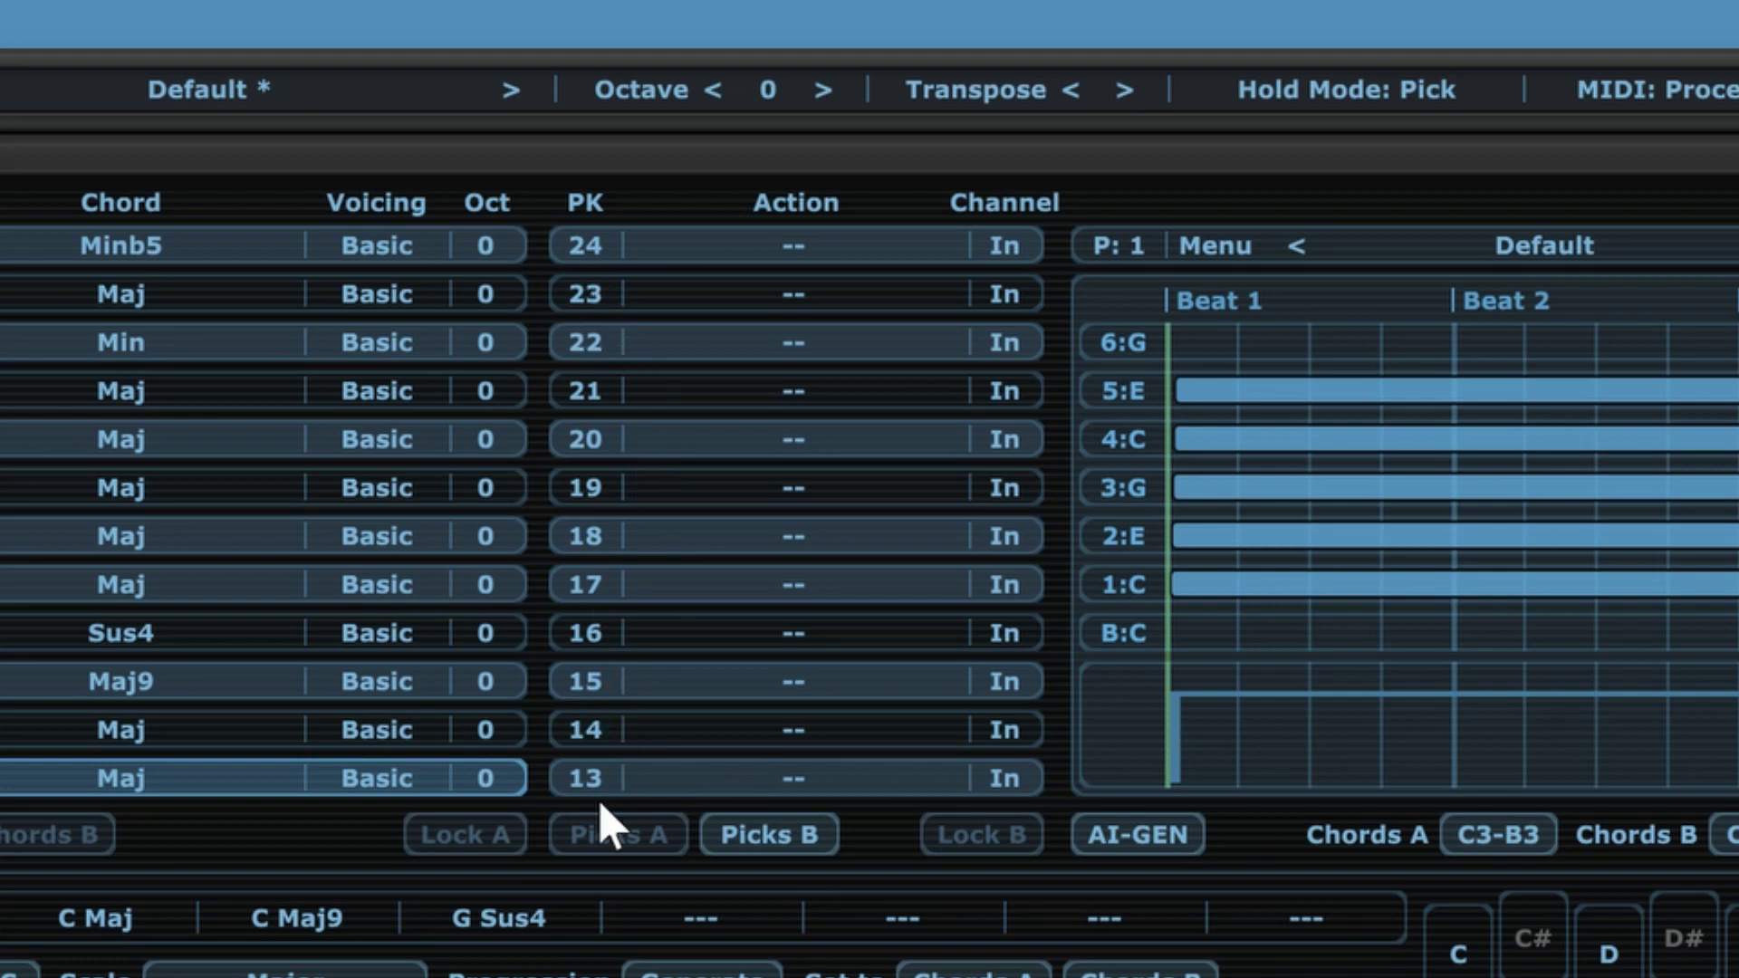
pyautogui.click(622, 842)
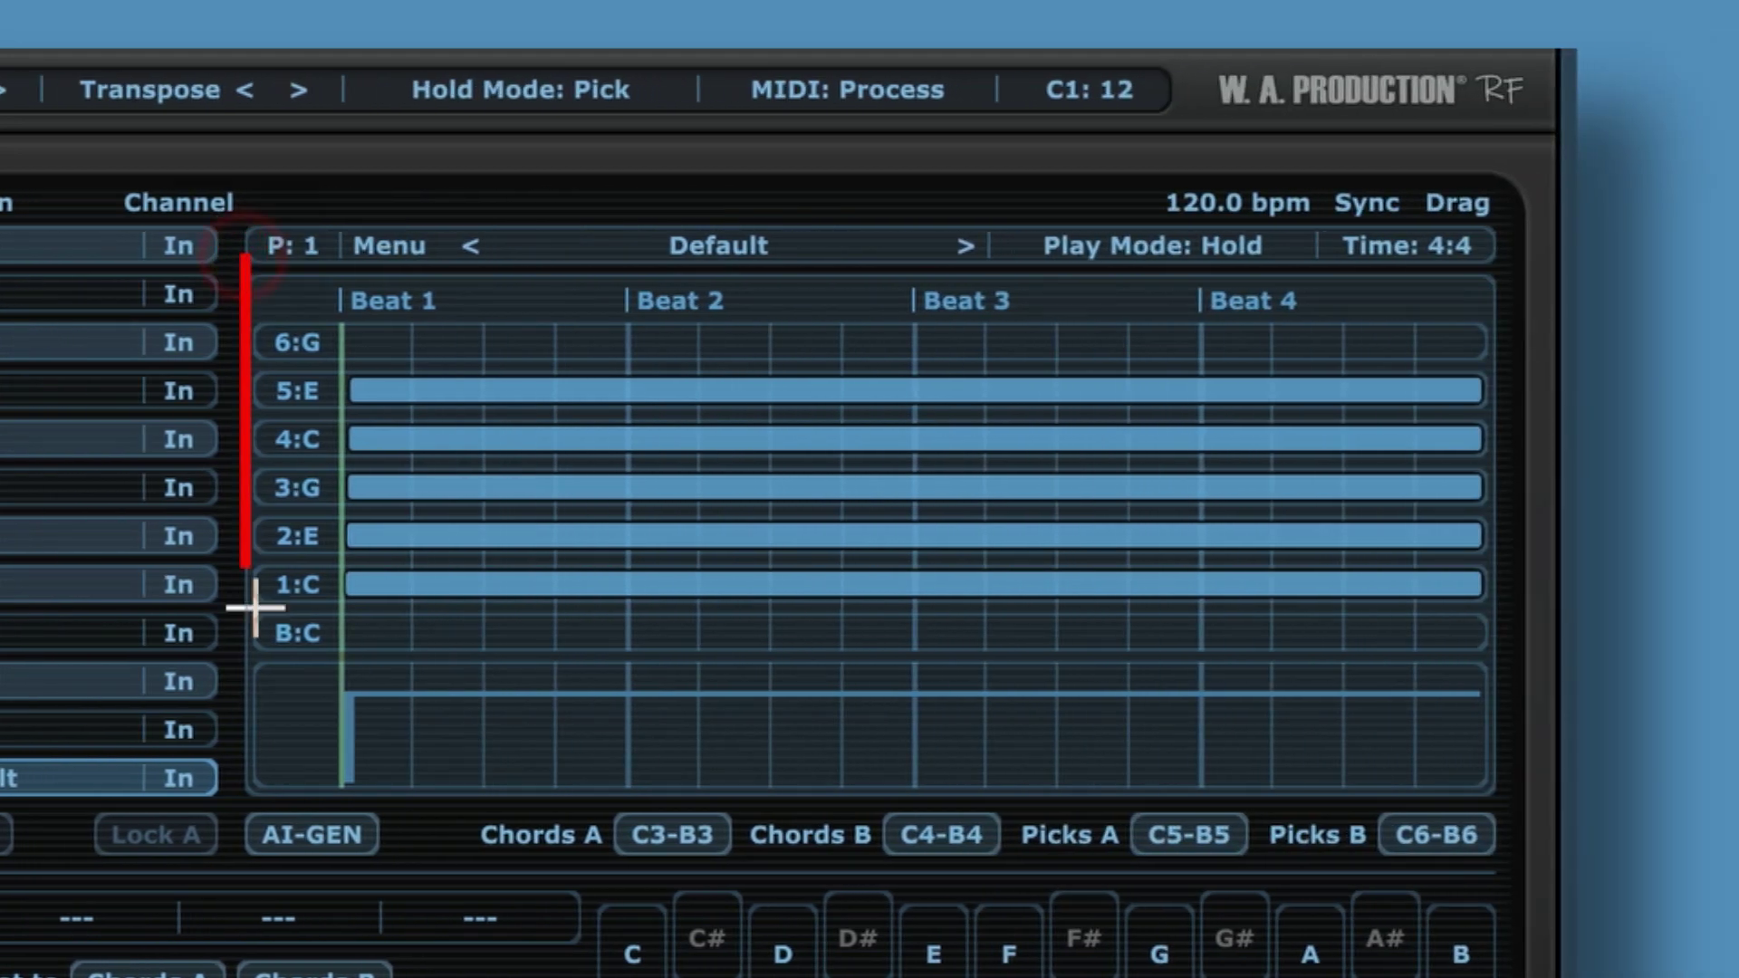
pyautogui.moveTo(256, 607)
pyautogui.mouseDown()
pyautogui.moveTo(888, 769)
pyautogui.moveTo(1556, 823)
pyautogui.moveTo(1505, 786)
pyautogui.mouseUp()
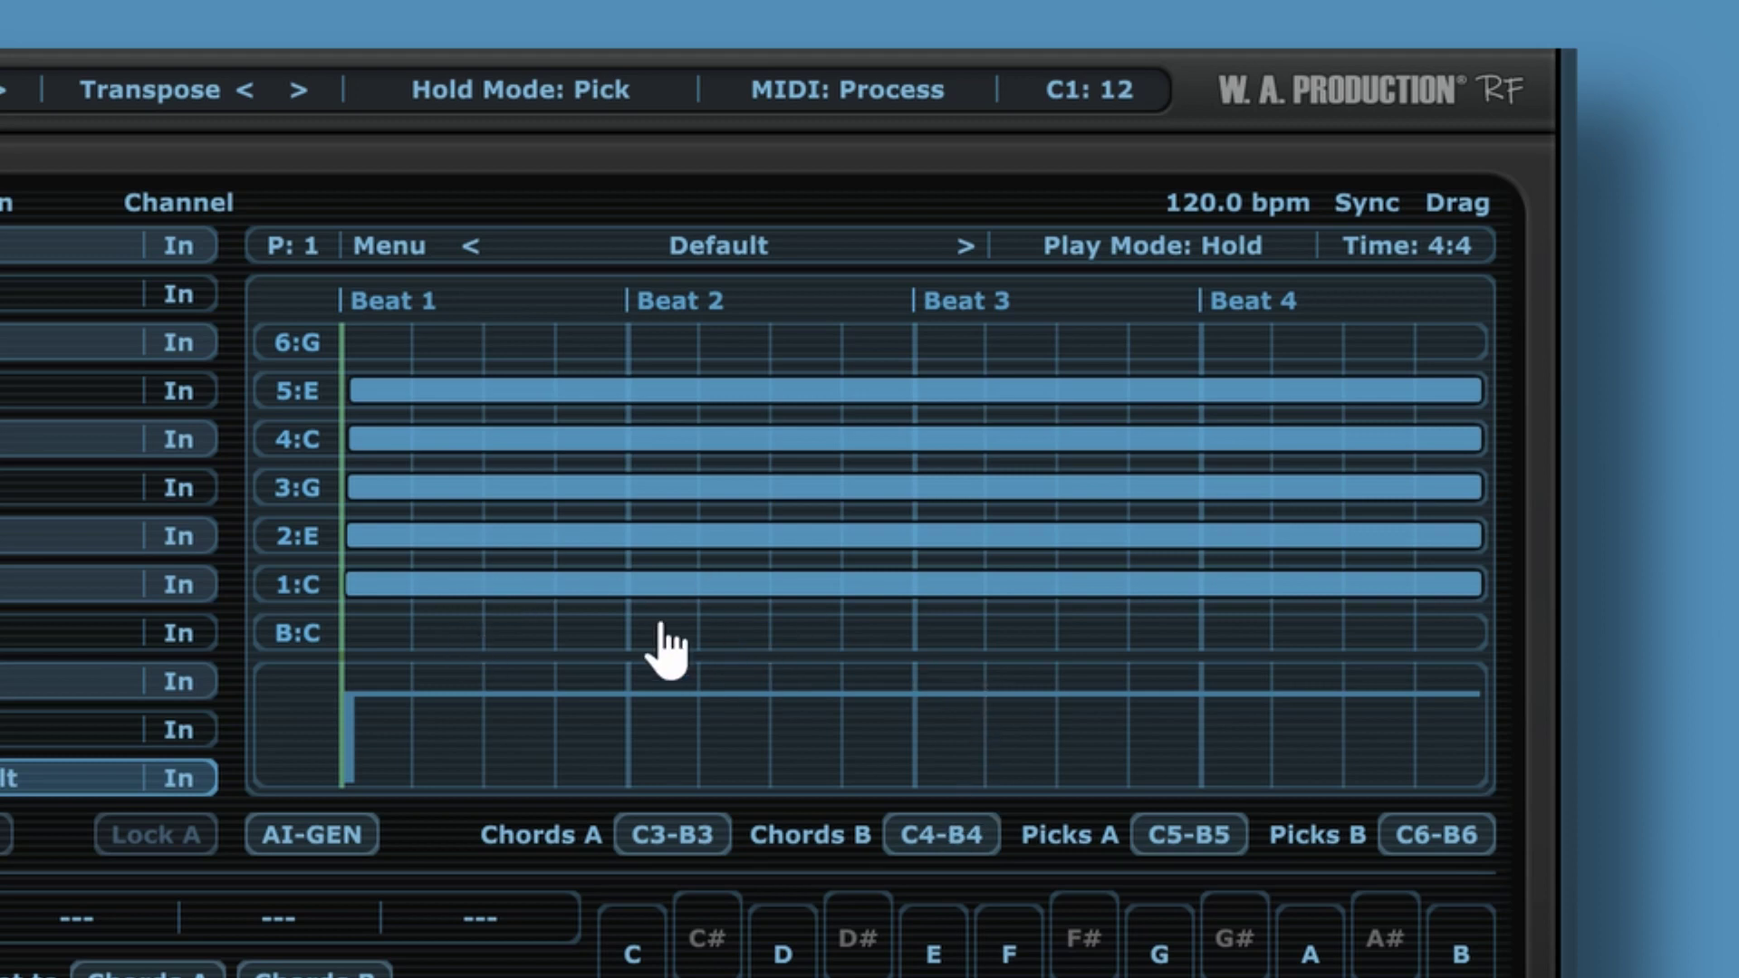
# - Start the 1:C note later and turn 2:E into four short, evenly spaced hits
pyautogui.click(347, 583)
pyautogui.moveTo(348, 583); pyautogui.dragTo(470, 582)
pyautogui.moveTo(1474, 537); pyautogui.dragTo(406, 536)
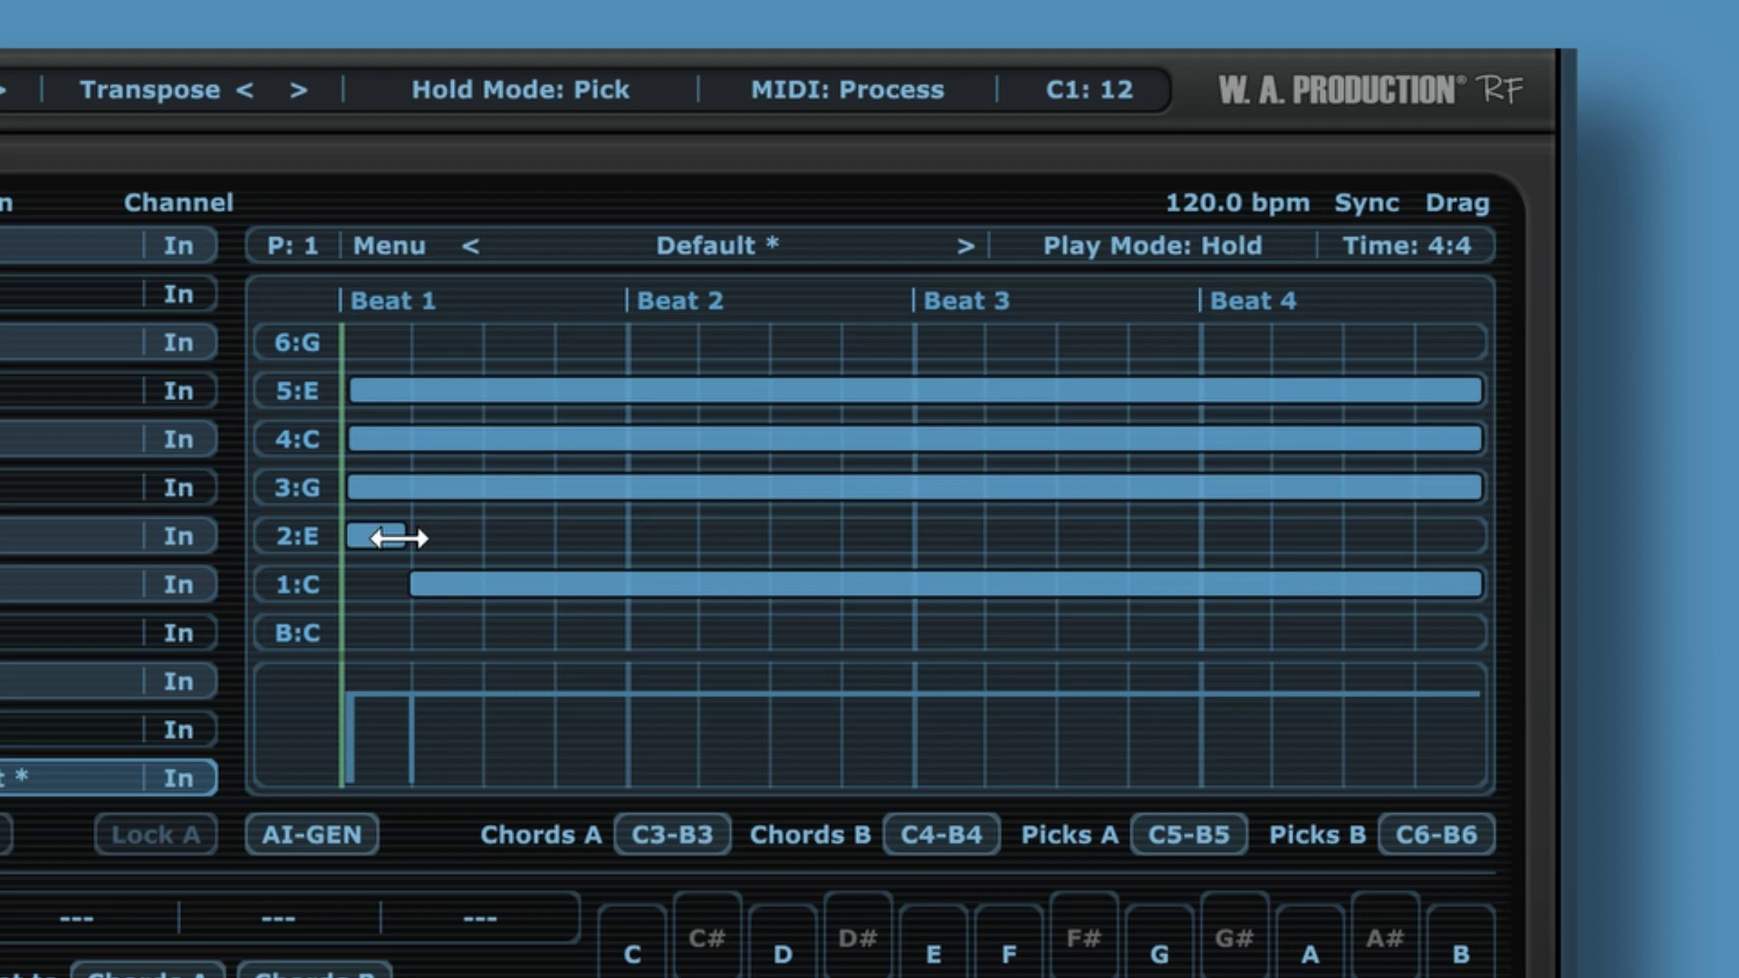
pyautogui.click(583, 535)
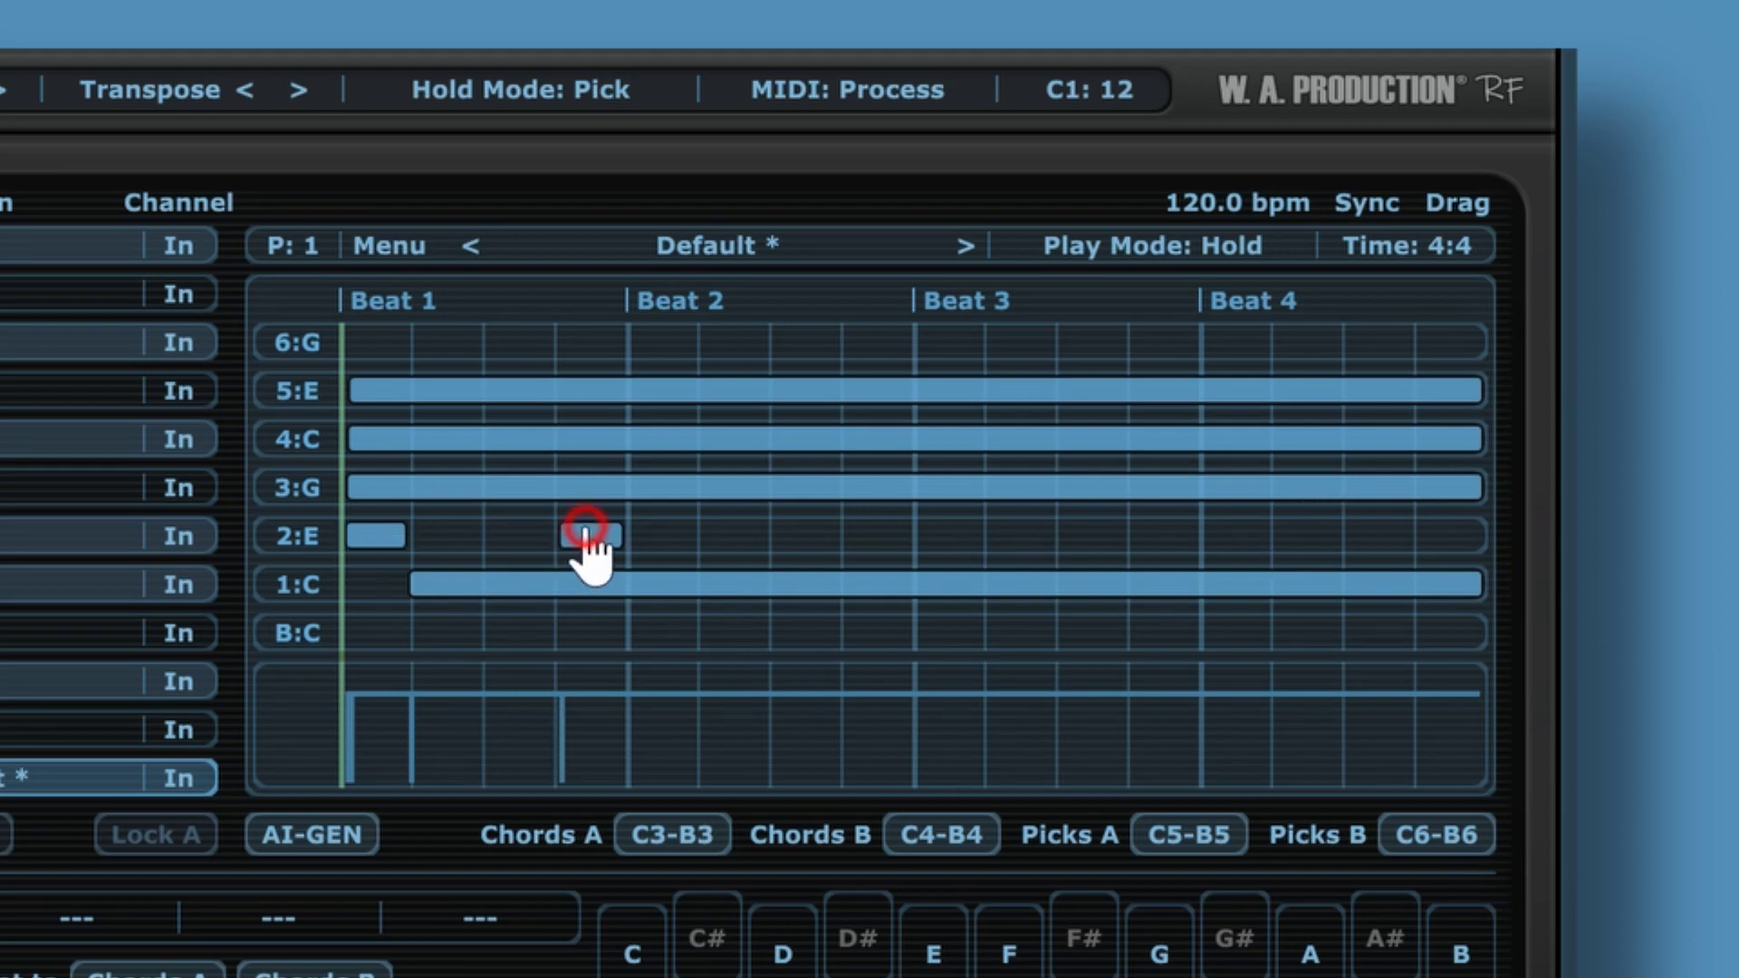
pyautogui.click(807, 536)
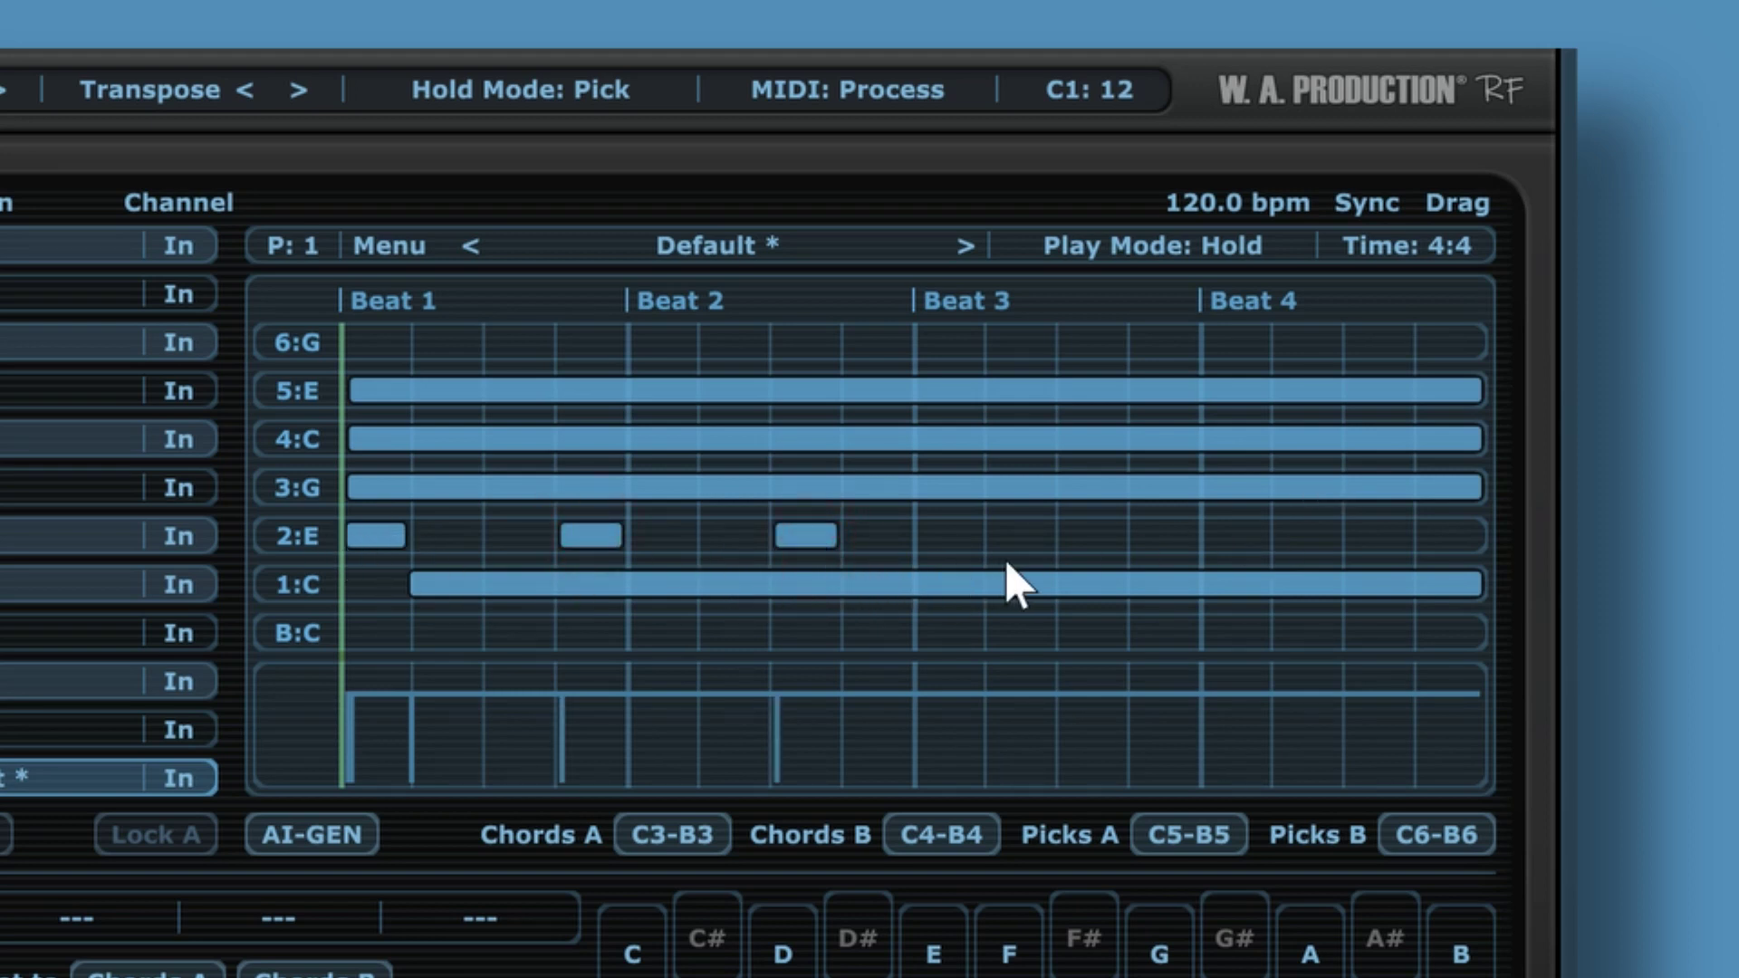
pyautogui.click(1028, 537)
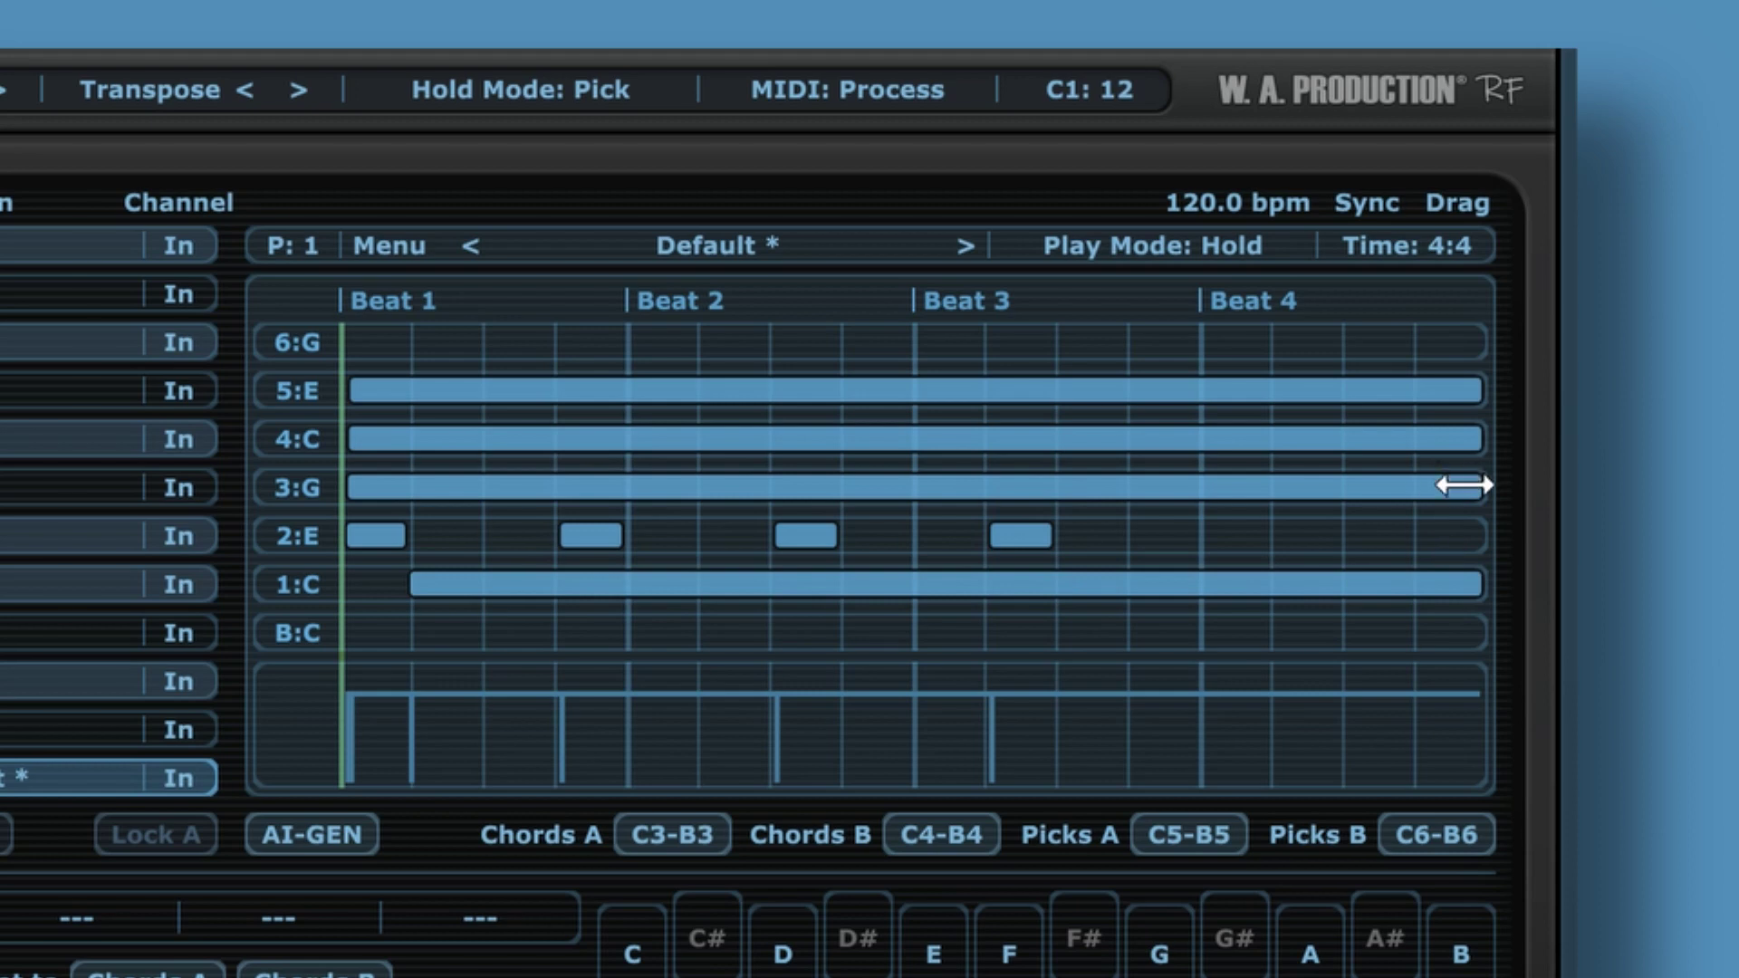
# - Shorten the 3:G note, add two more 3:G notes, and play the pattern
pyautogui.moveTo(1465, 487); pyautogui.dragTo(525, 490)
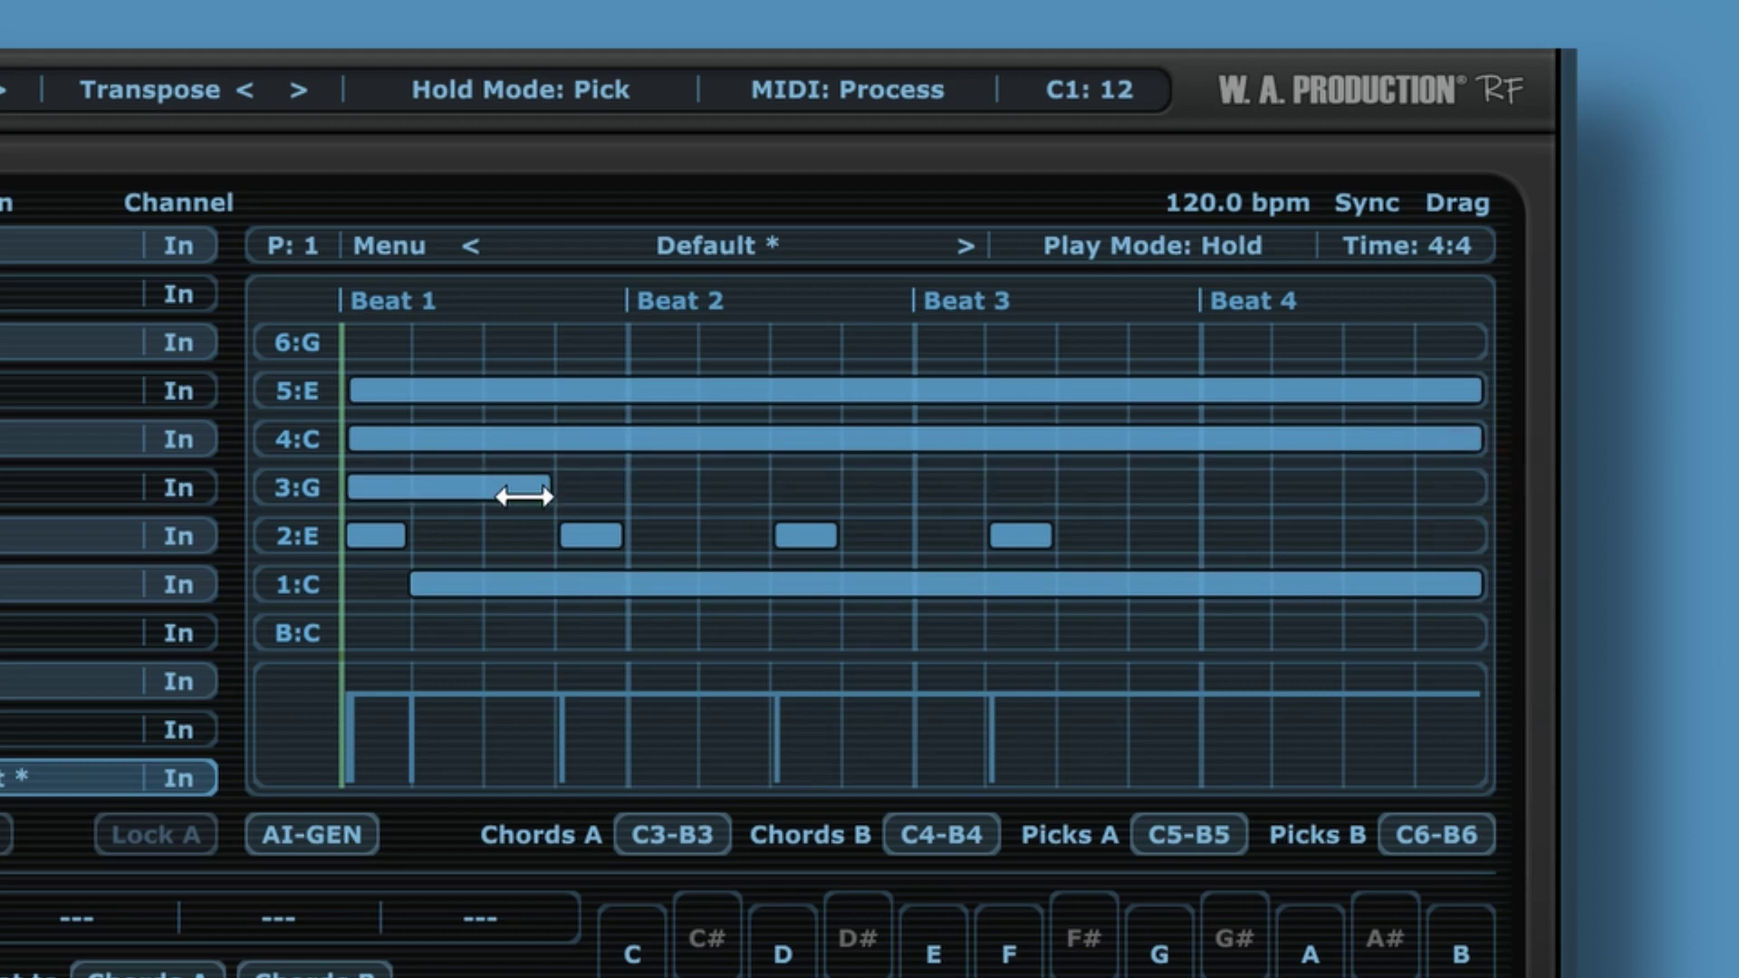
pyautogui.click(681, 489)
pyautogui.click(946, 489)
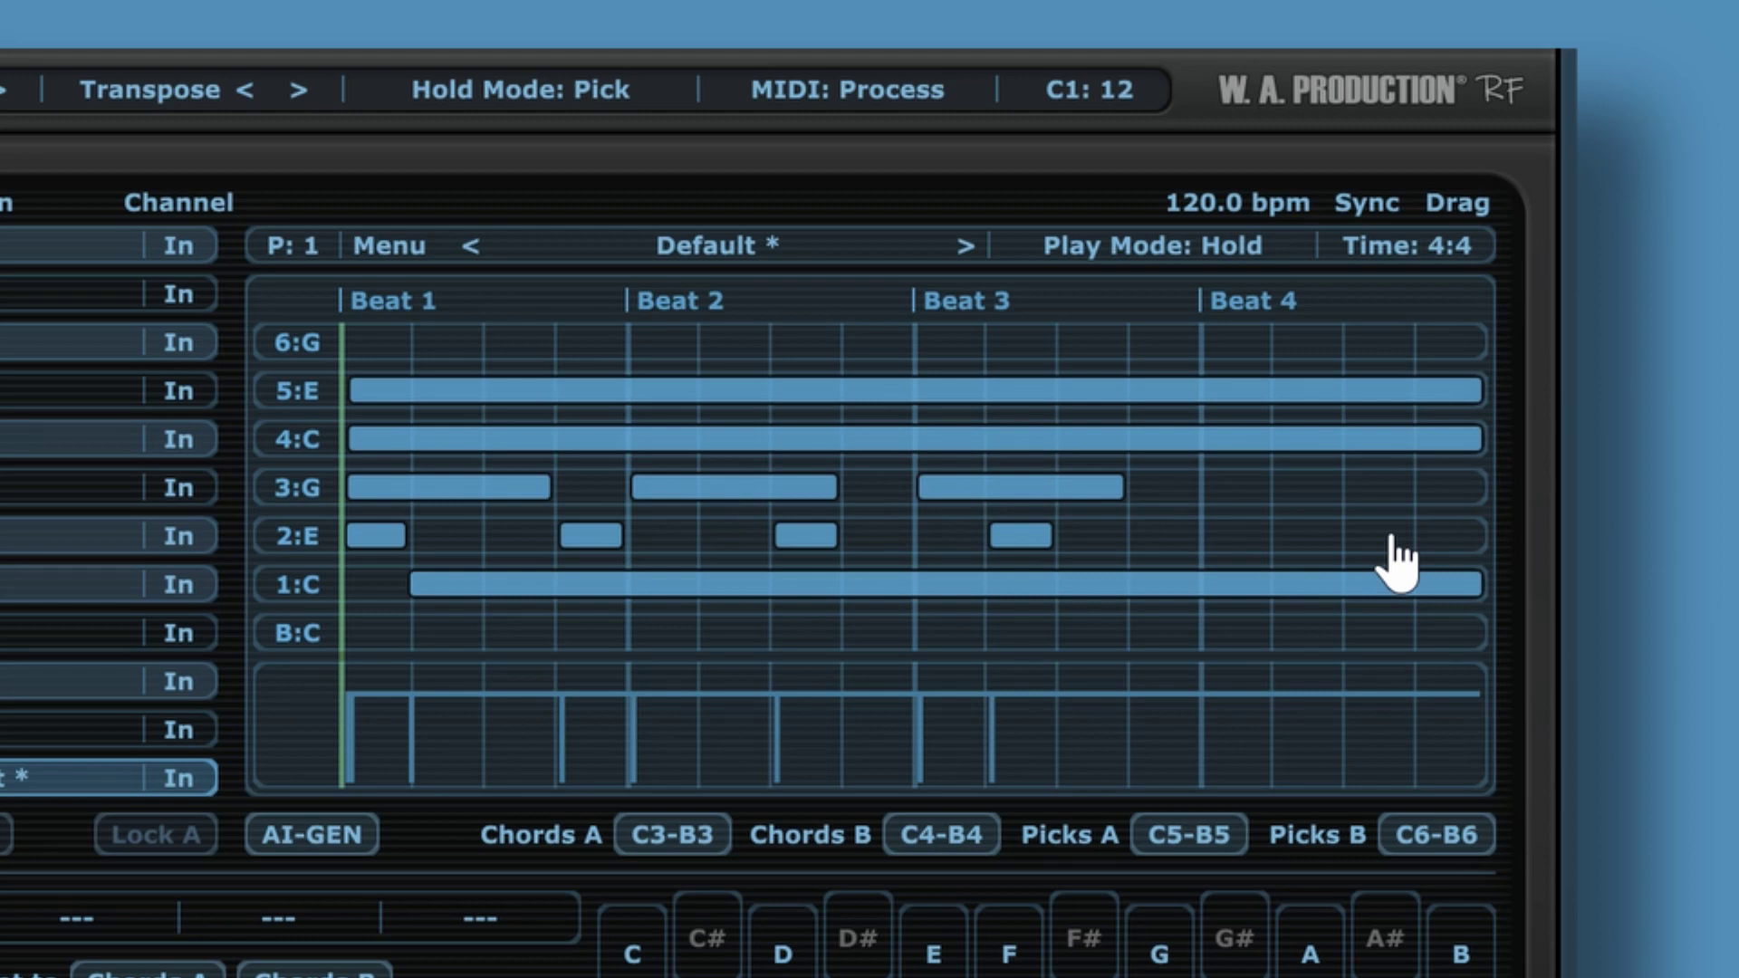
pyautogui.press('space')
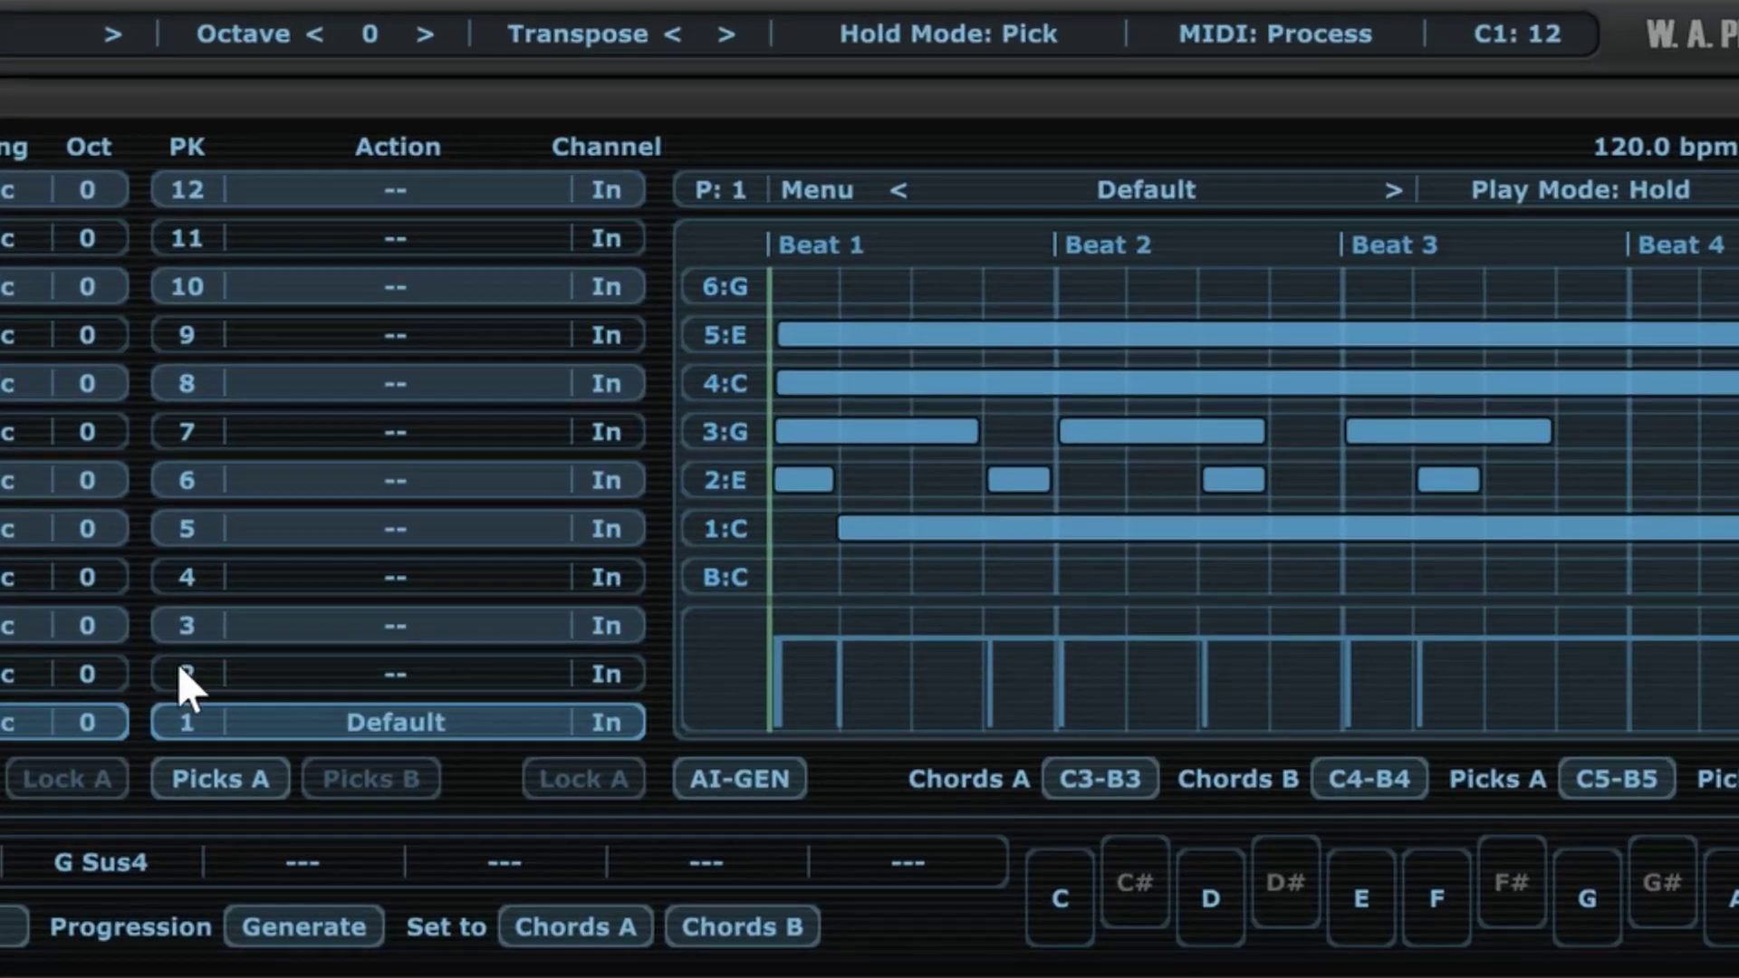
# - Load the factory 02 Strums pattern Strum 003 g into pick slot 2
pyautogui.click(629, 409)
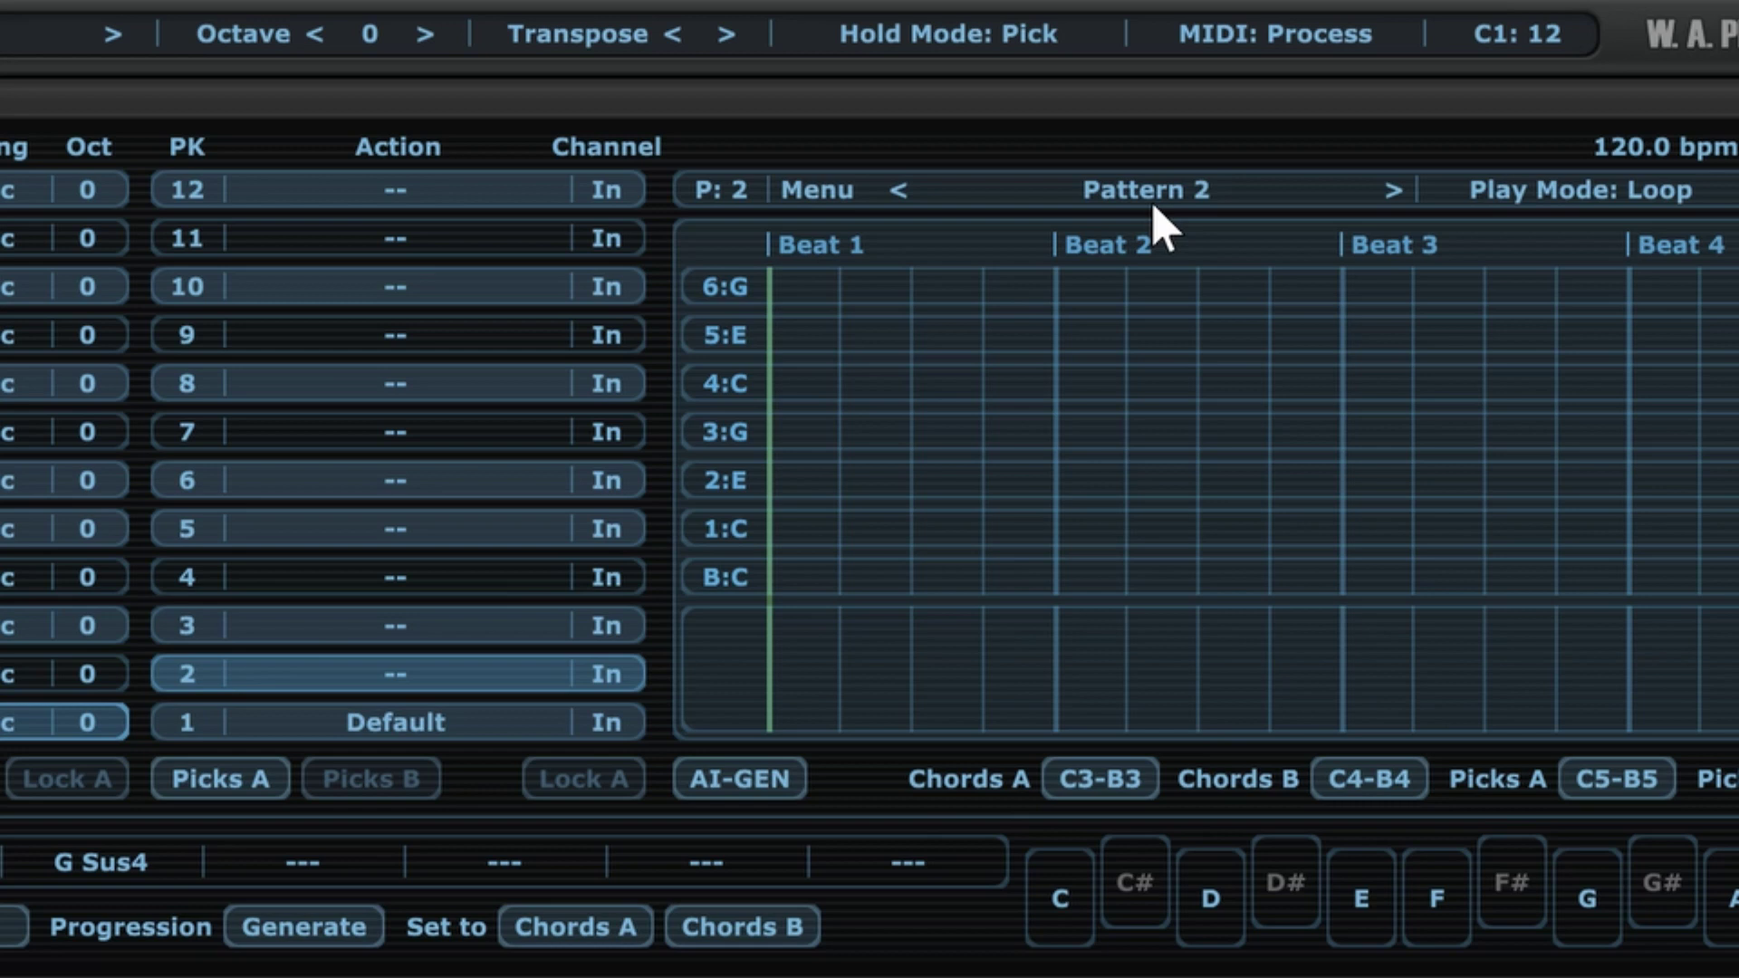
pyautogui.click(1202, 192)
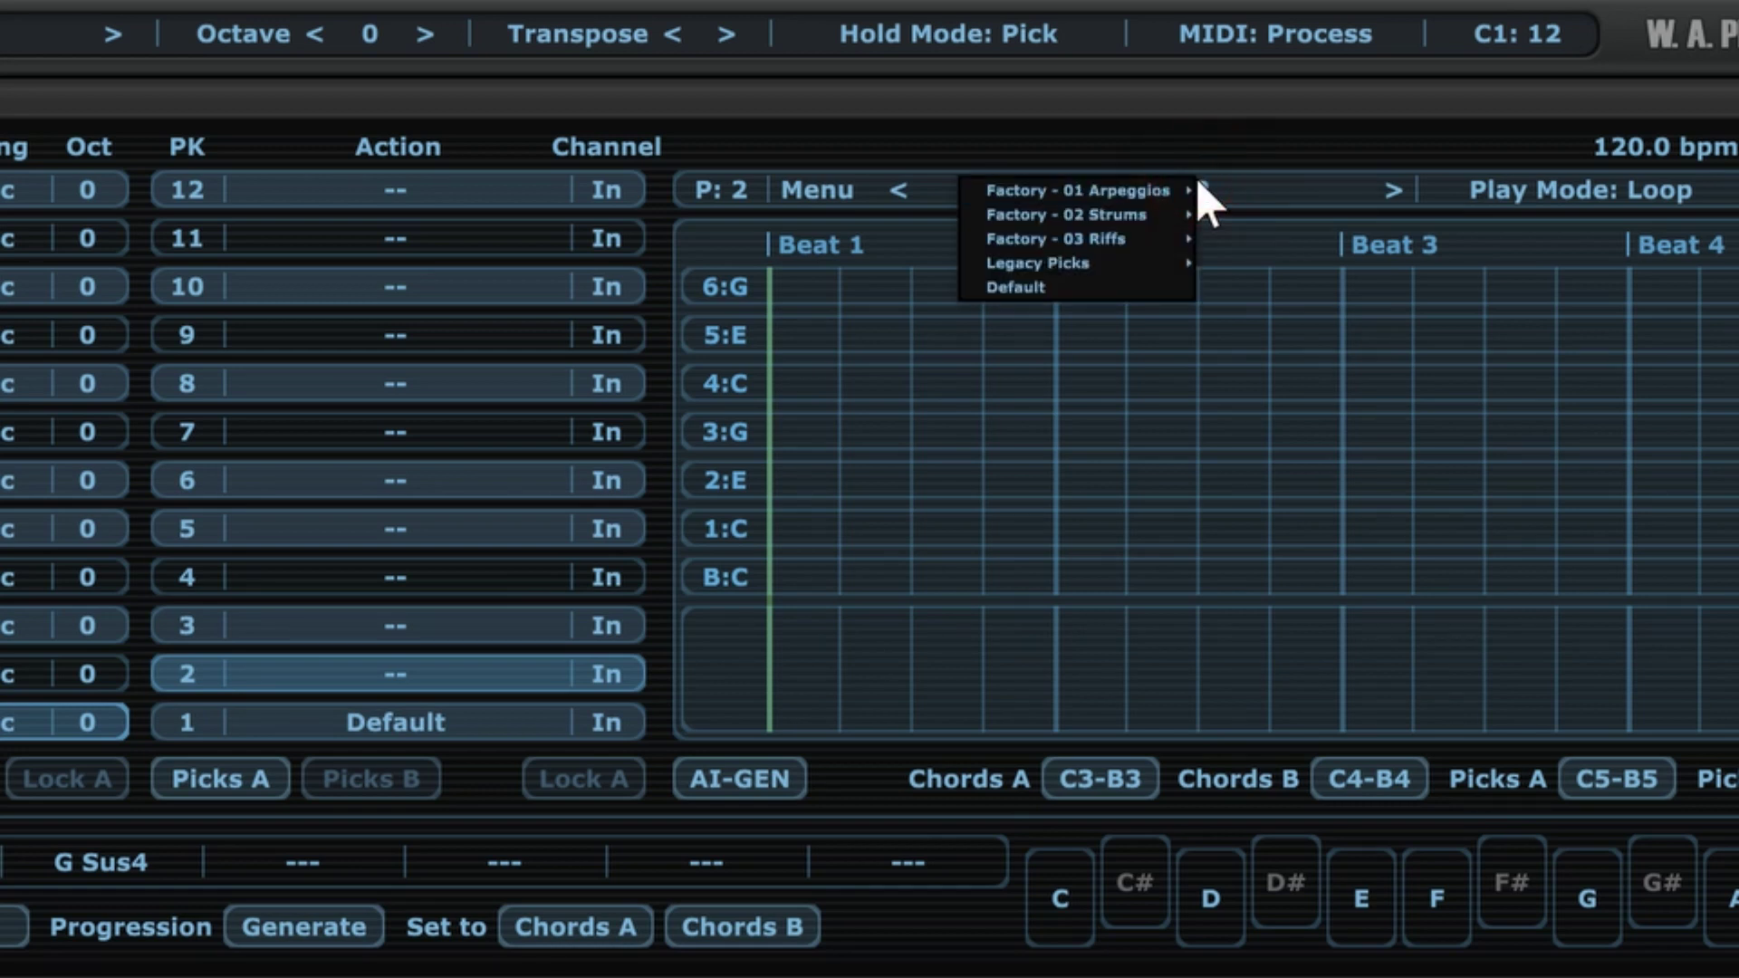
pyautogui.moveTo(1162, 207)
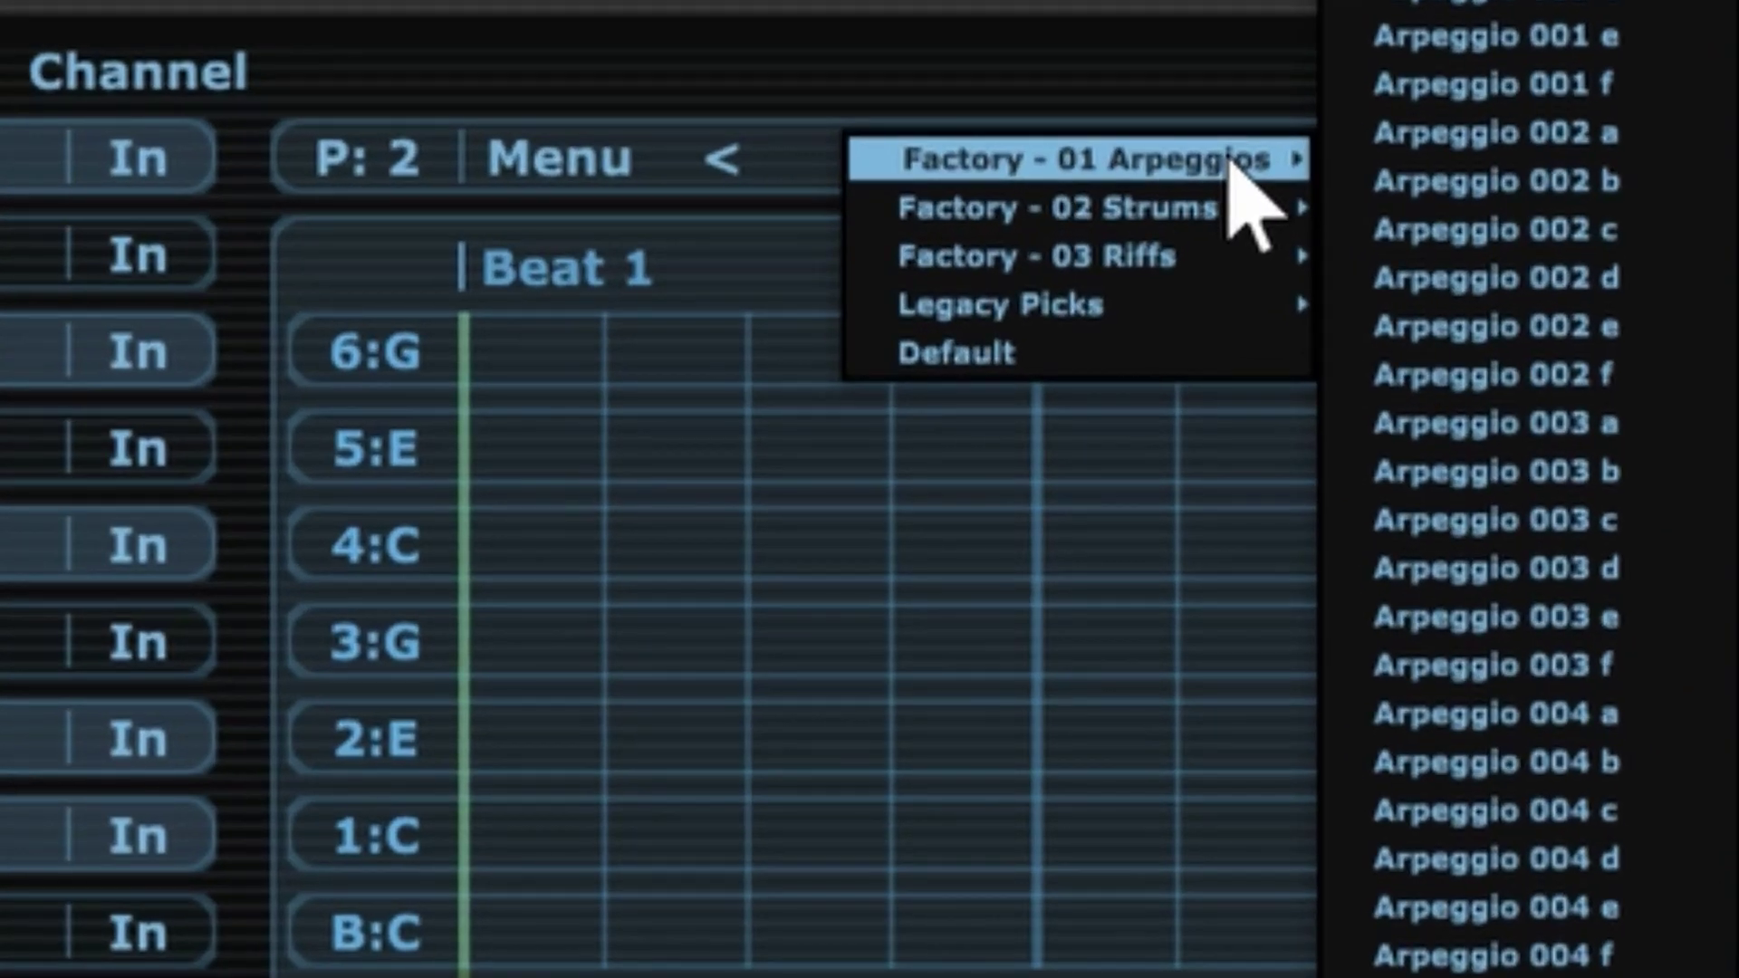
pyautogui.moveTo(1231, 211)
pyautogui.moveTo(1213, 258)
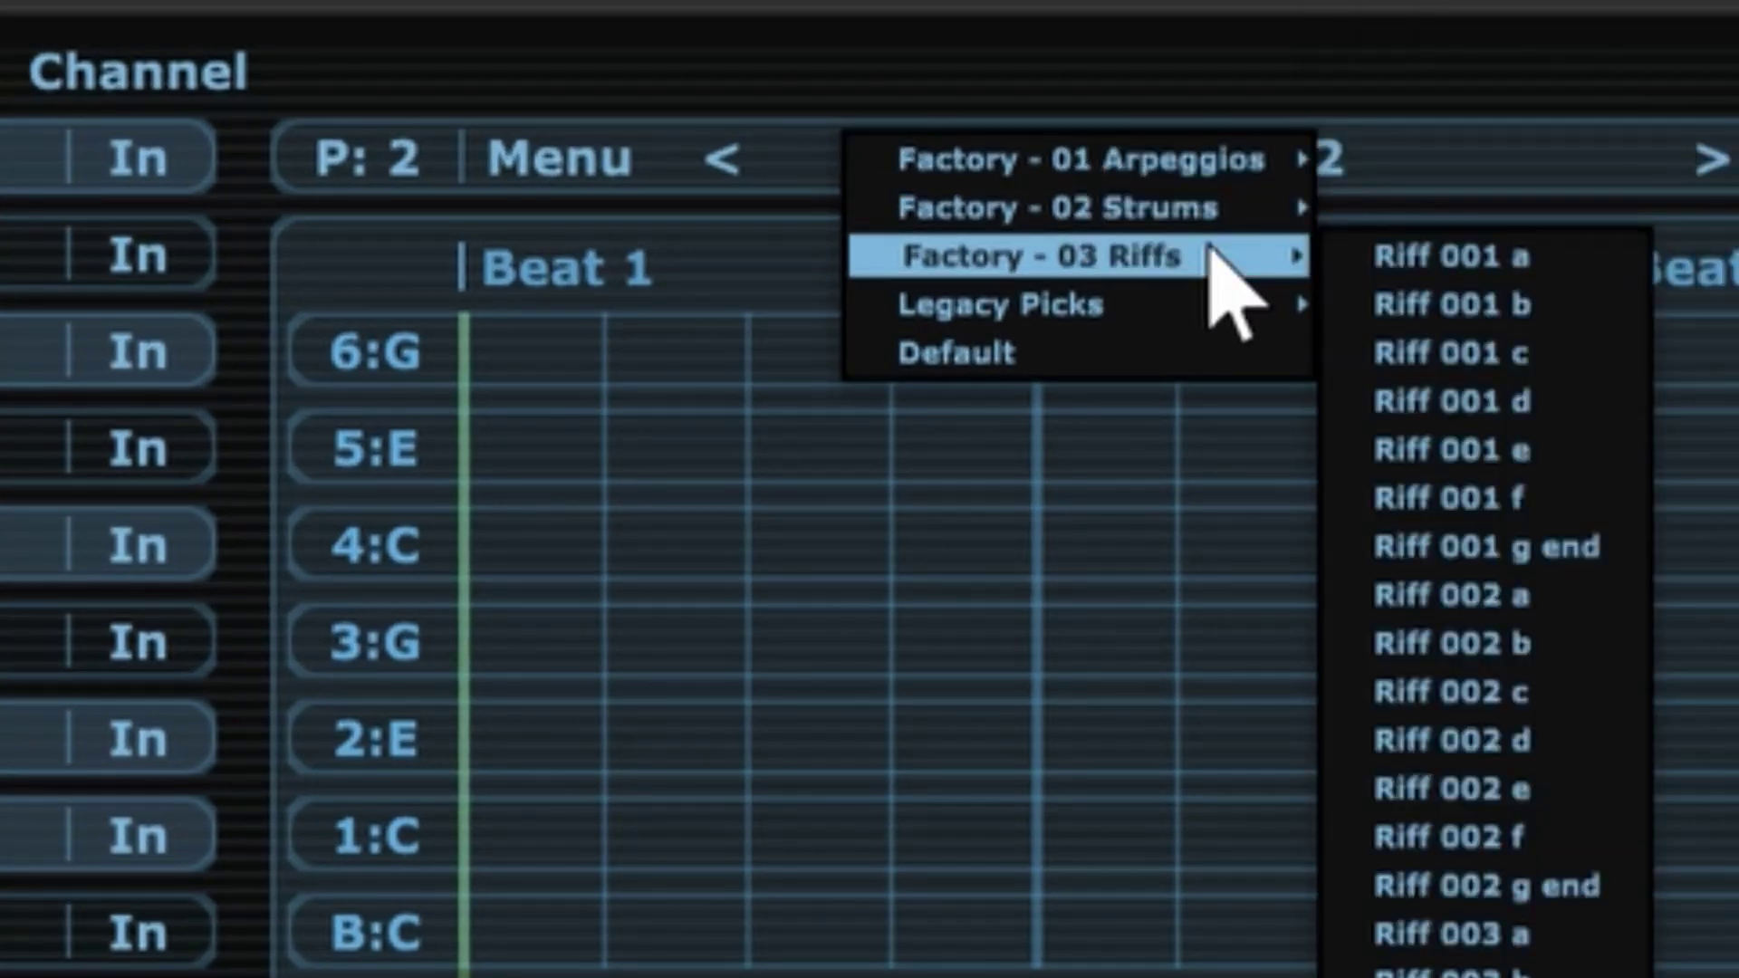
pyautogui.moveTo(1142, 312)
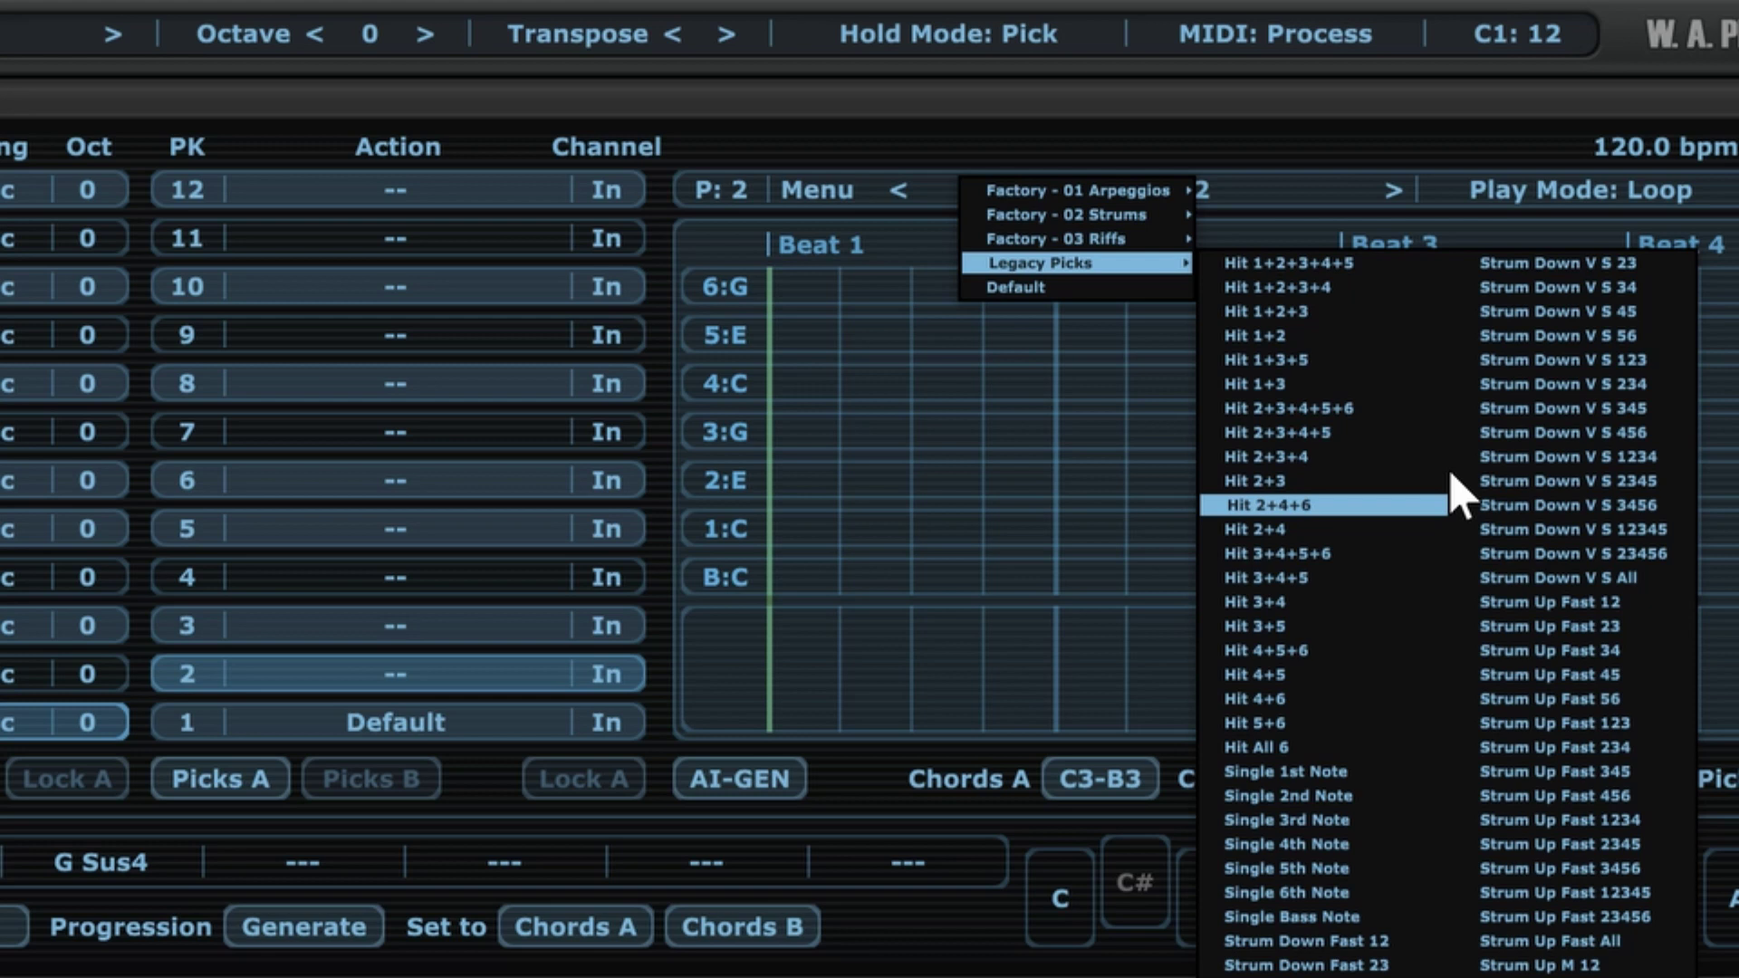
pyautogui.moveTo(1110, 217)
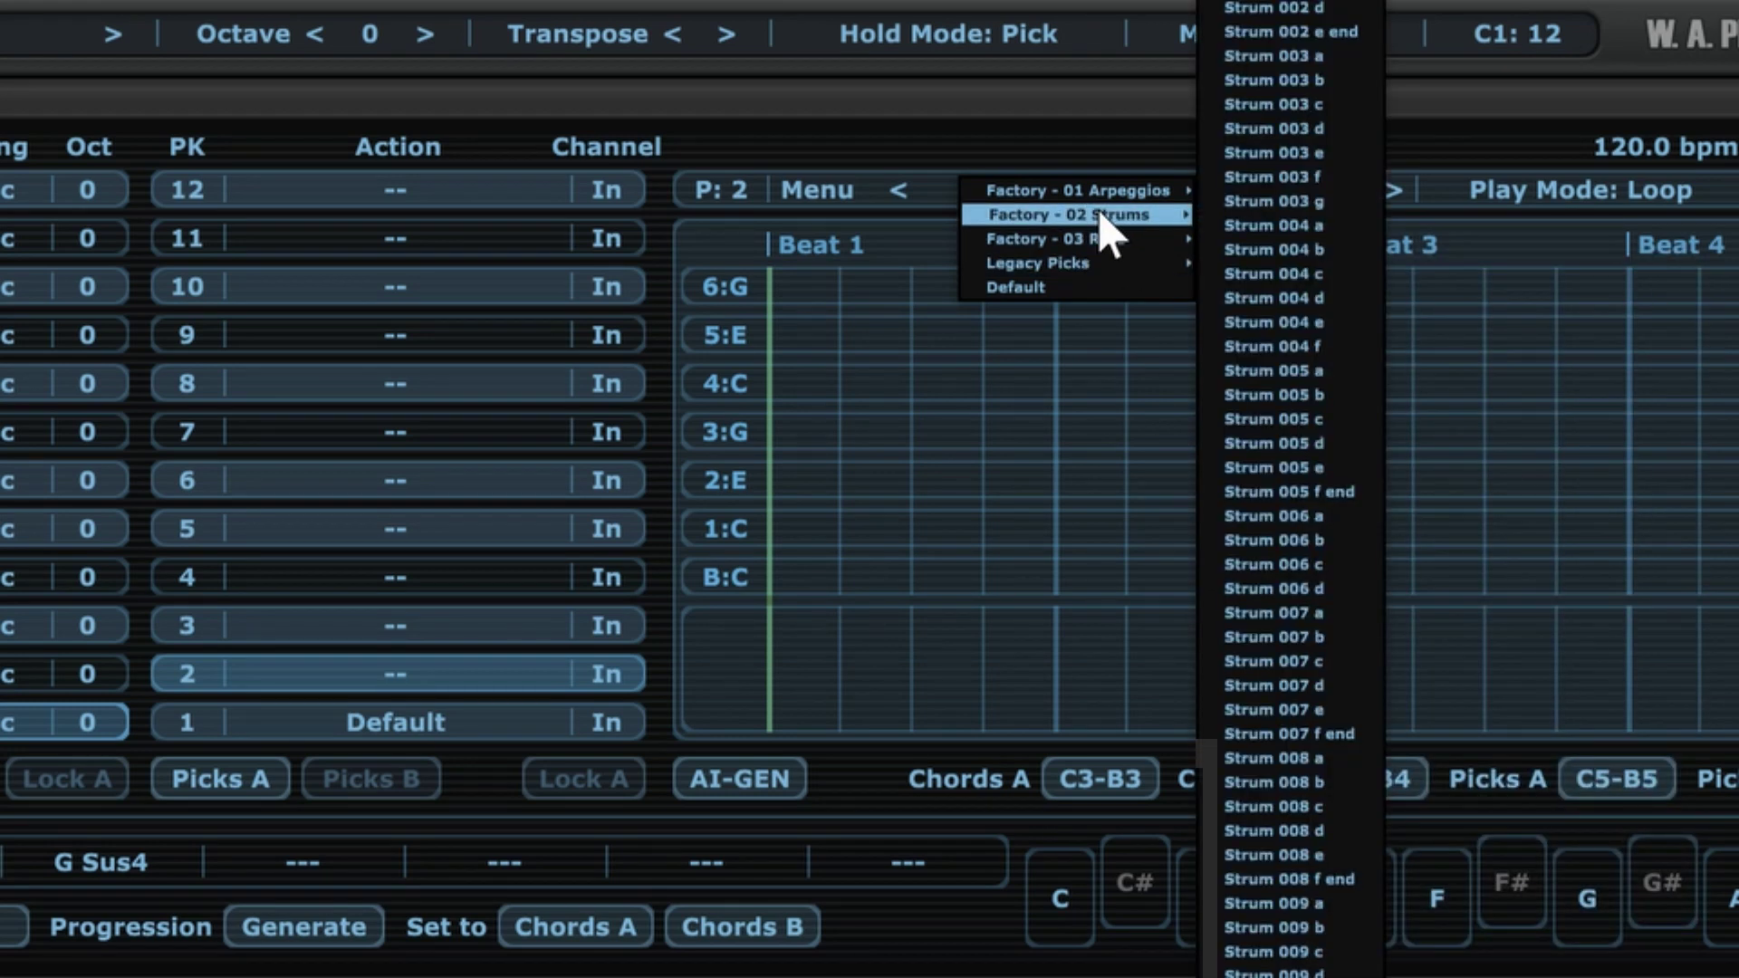
pyautogui.click(1268, 204)
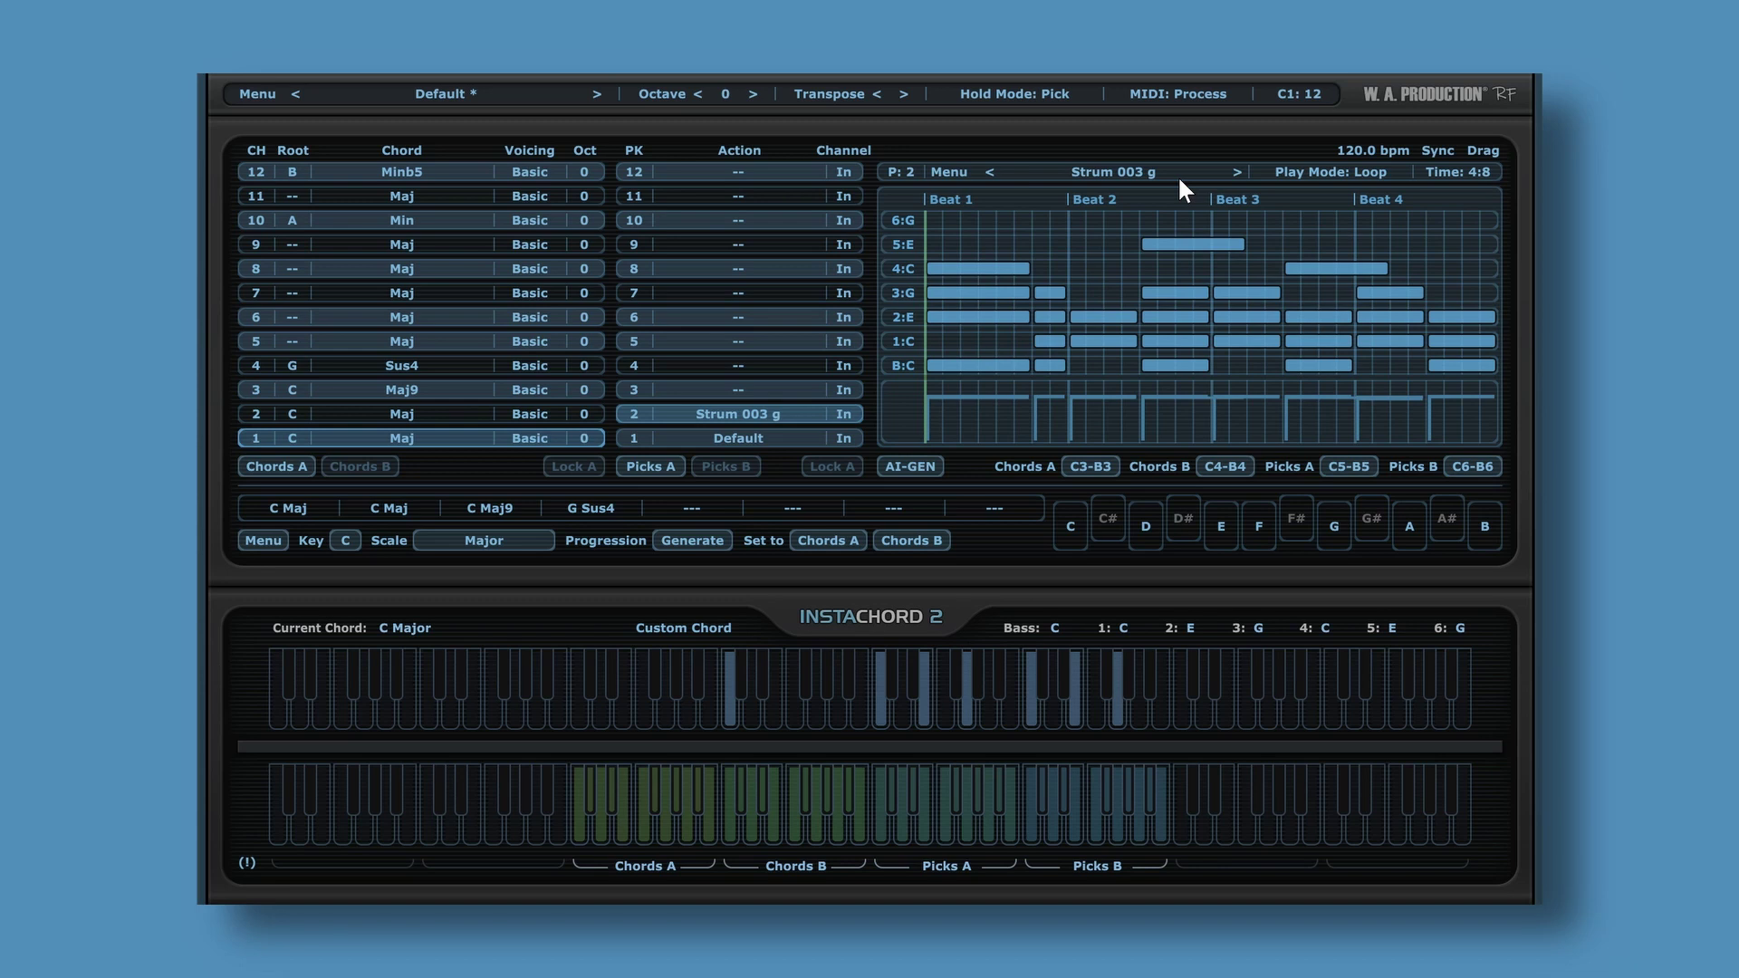
# - On pick slot 3, generate several AI-GEN pattern variations and audition each in playback
pyautogui.click(639, 391)
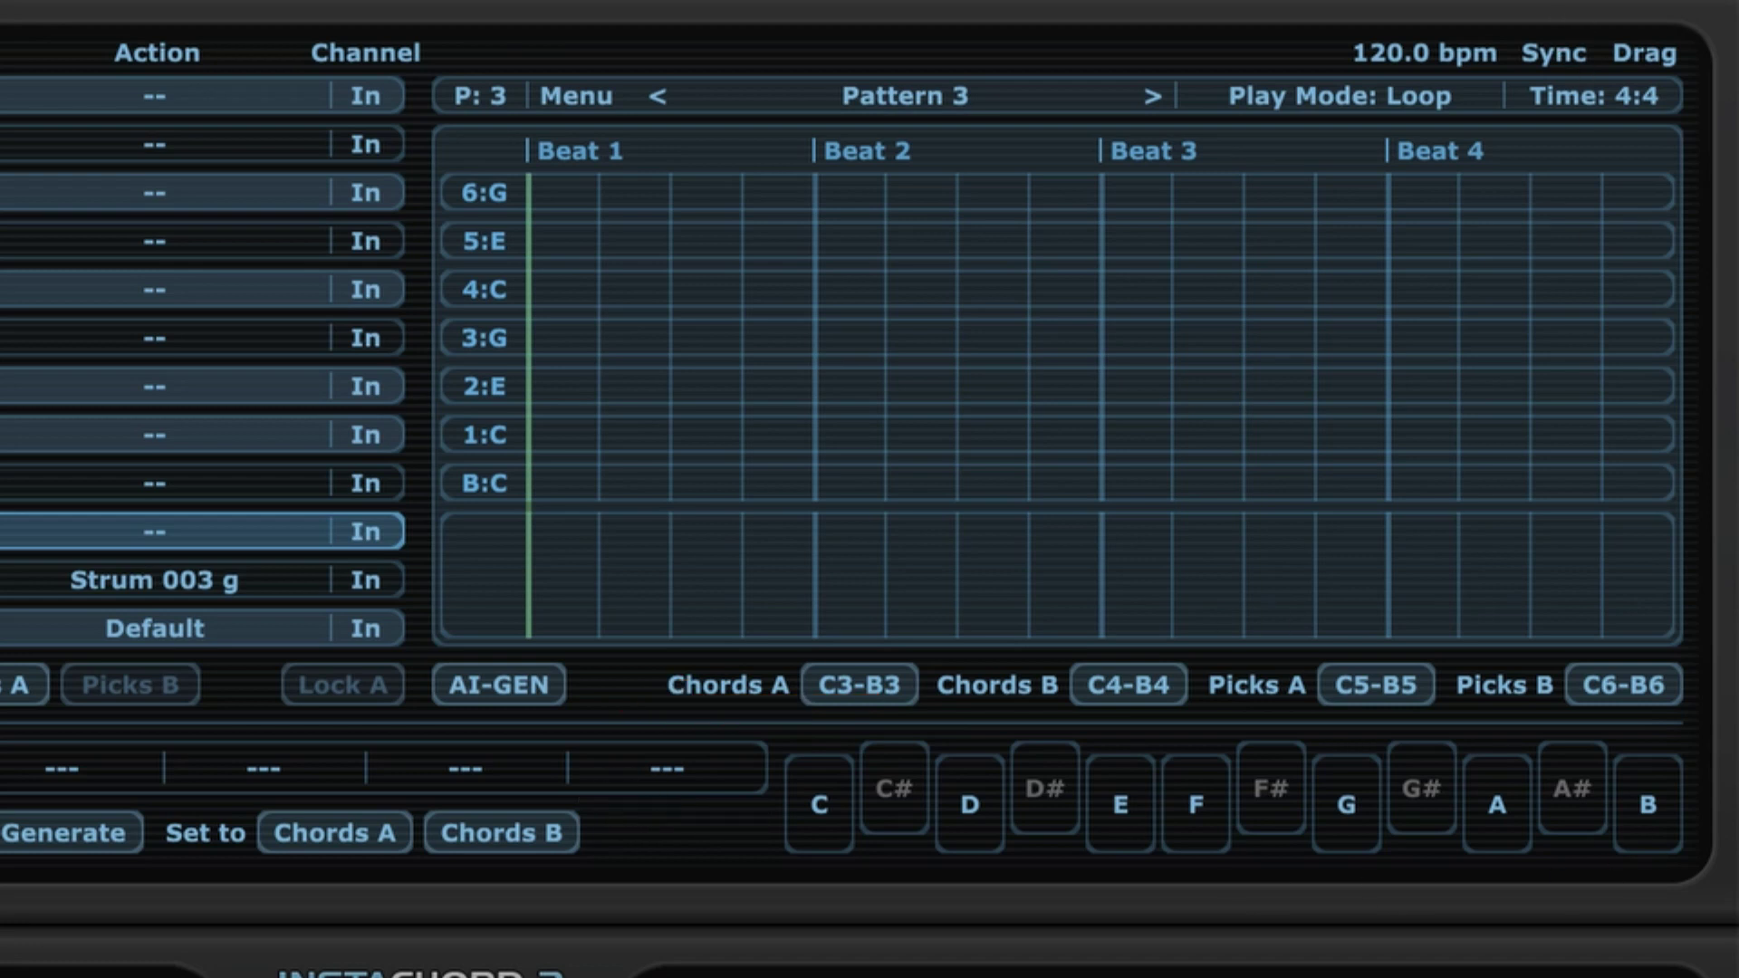
pyautogui.click(501, 688)
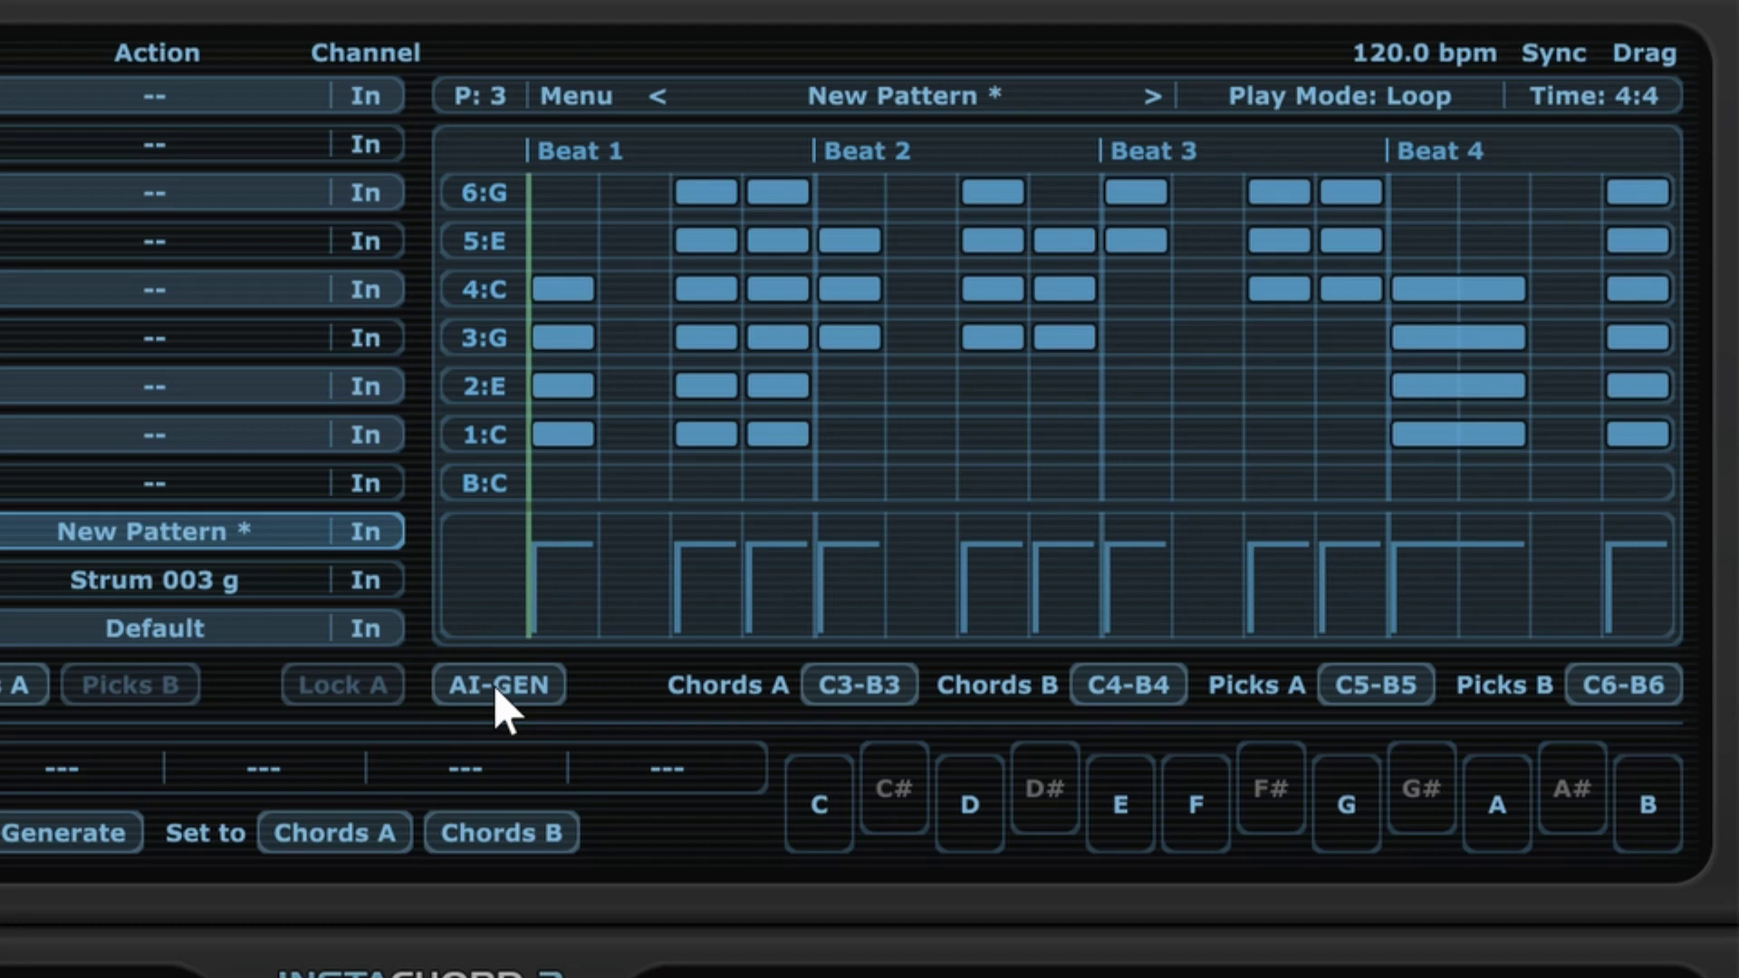
pyautogui.click(498, 690)
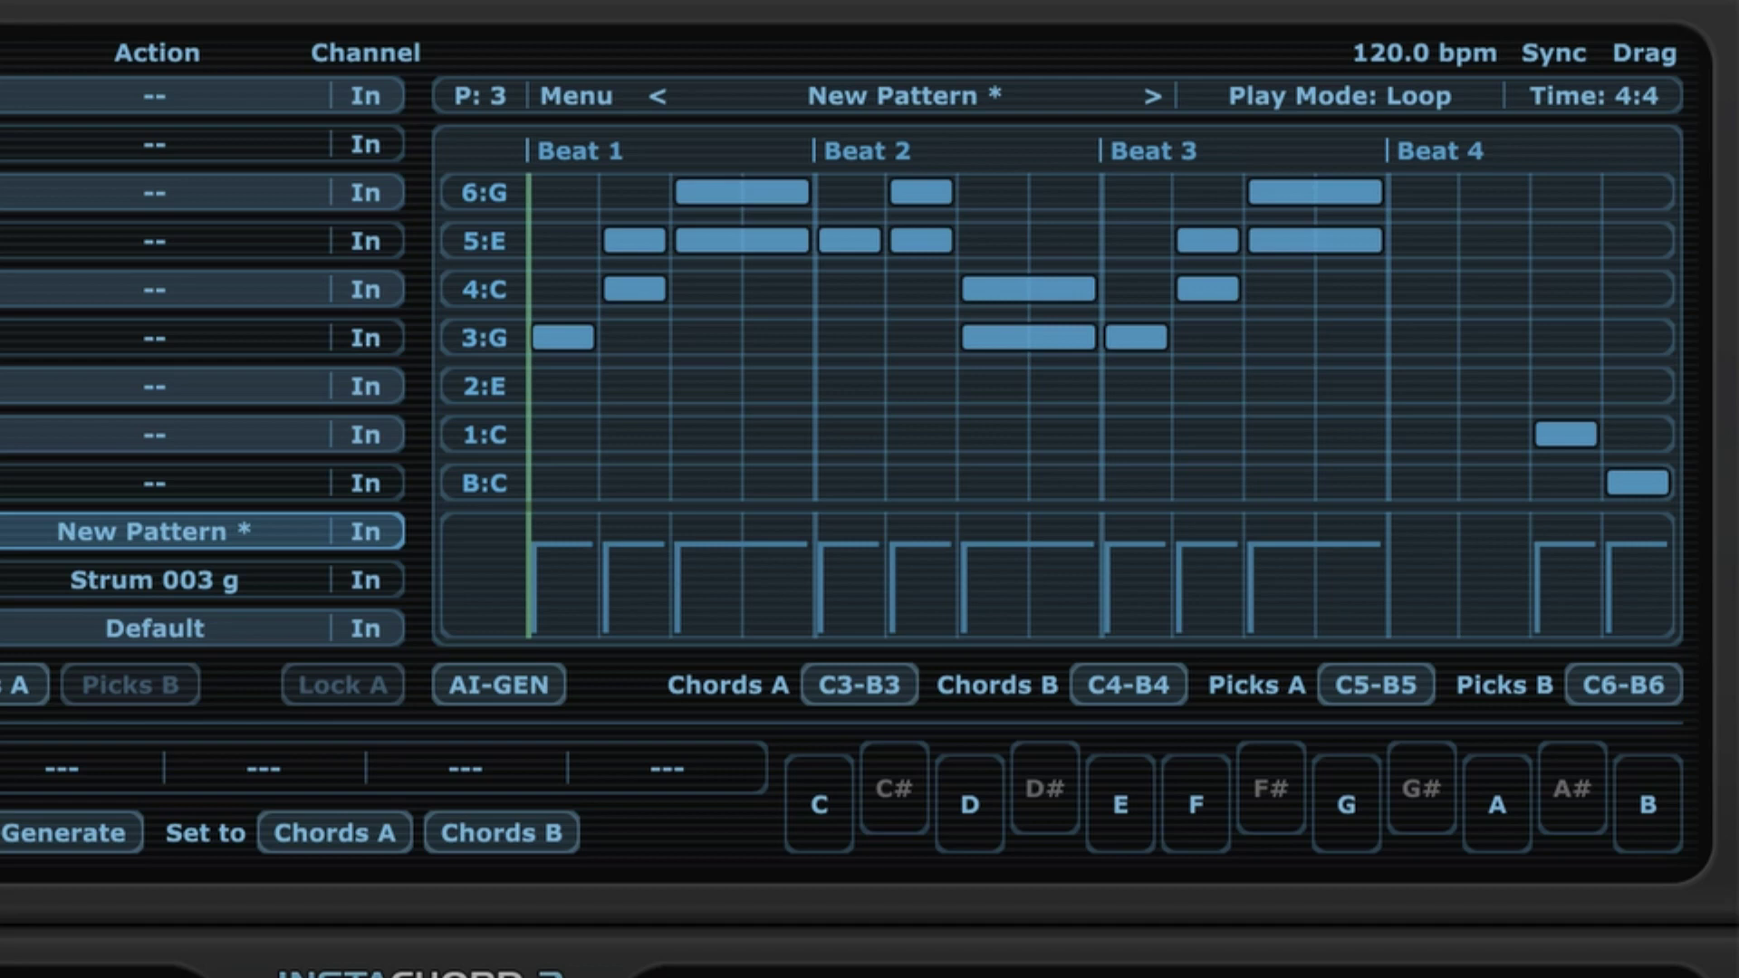
pyautogui.press('space')
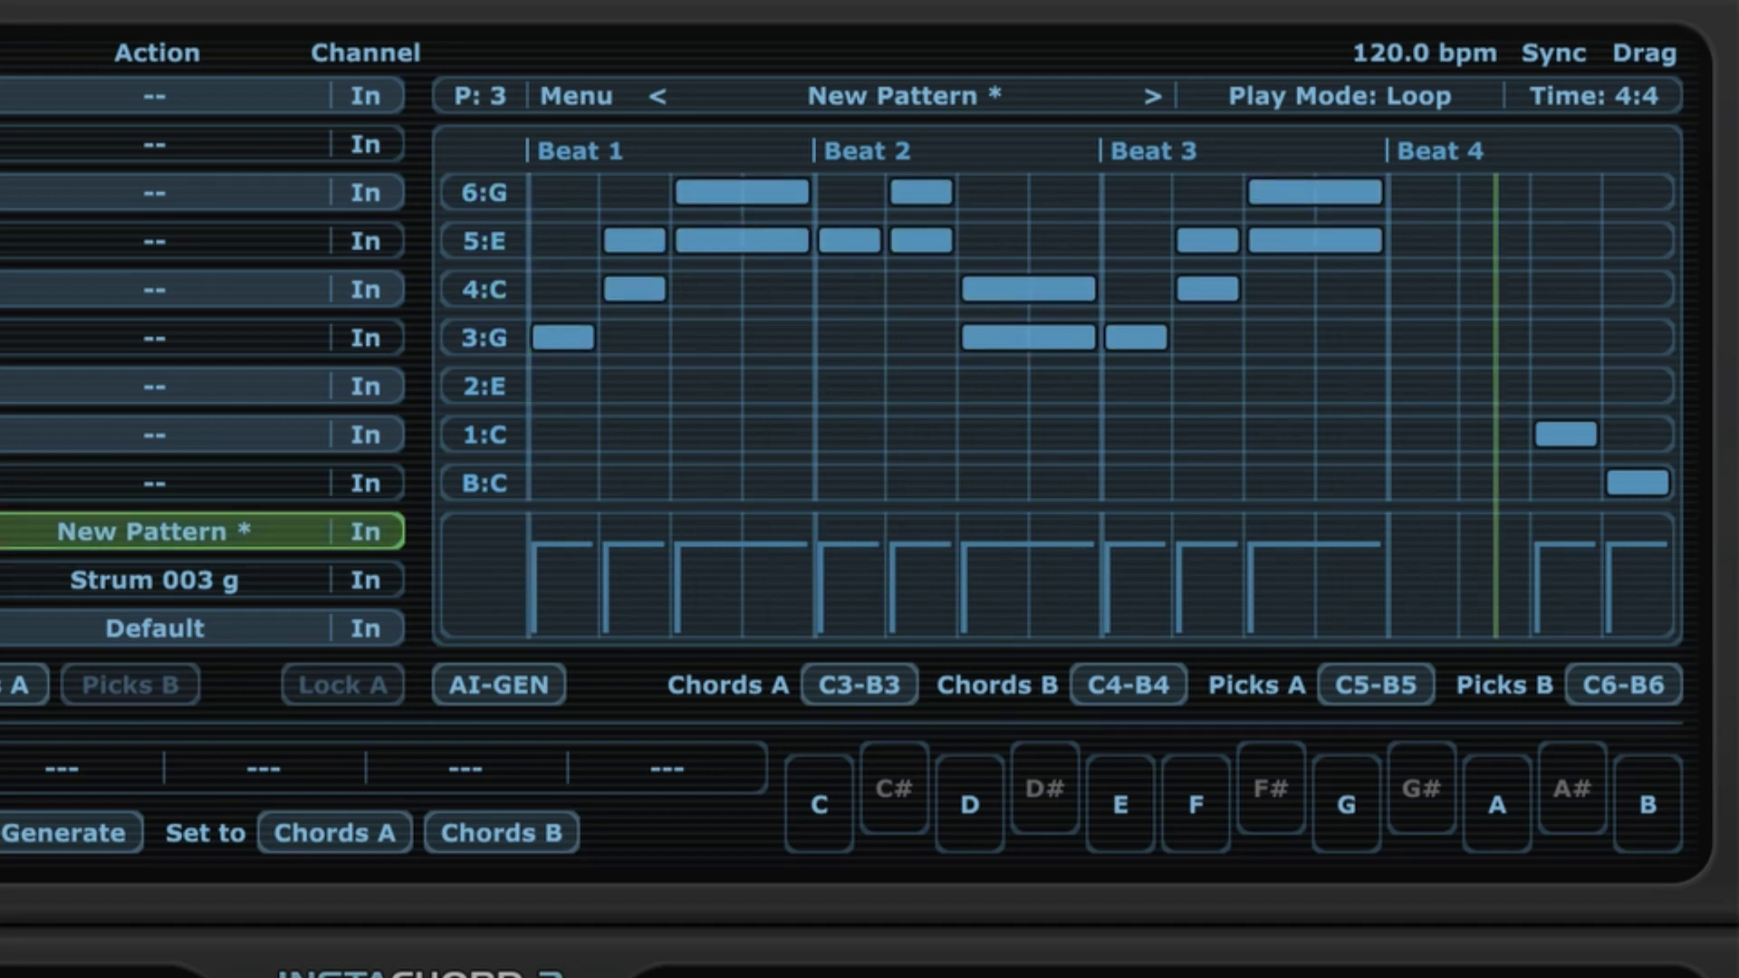
pyautogui.click(498, 688)
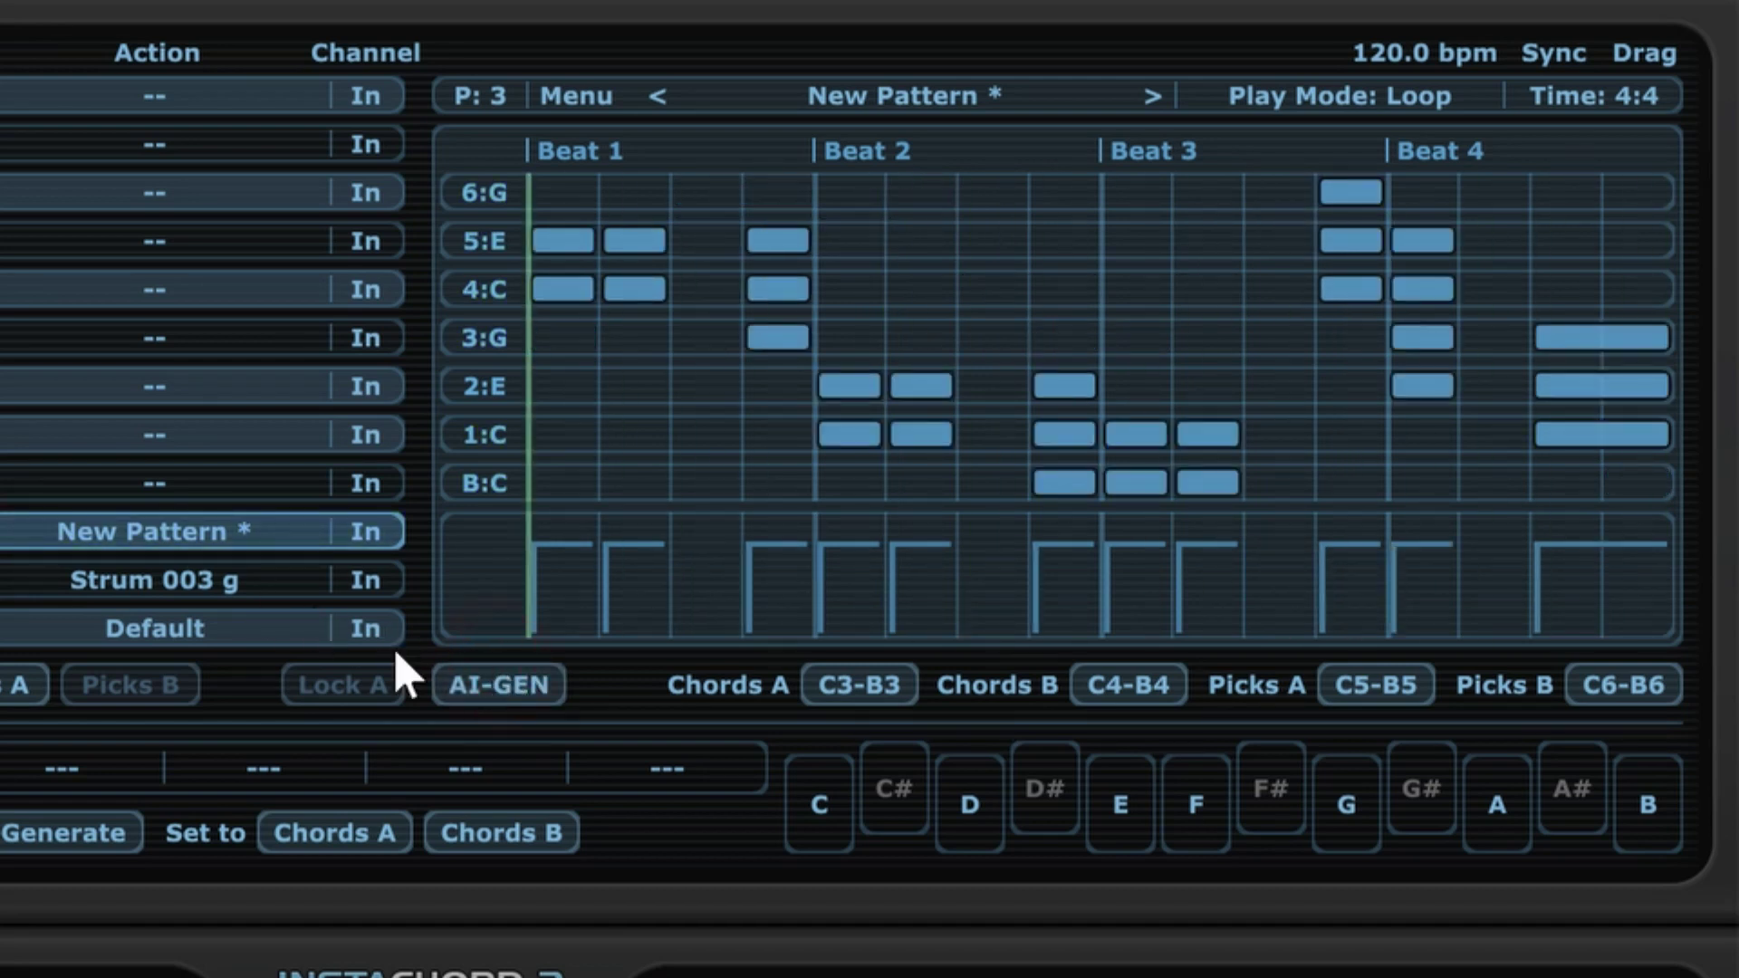
pyautogui.press('space')
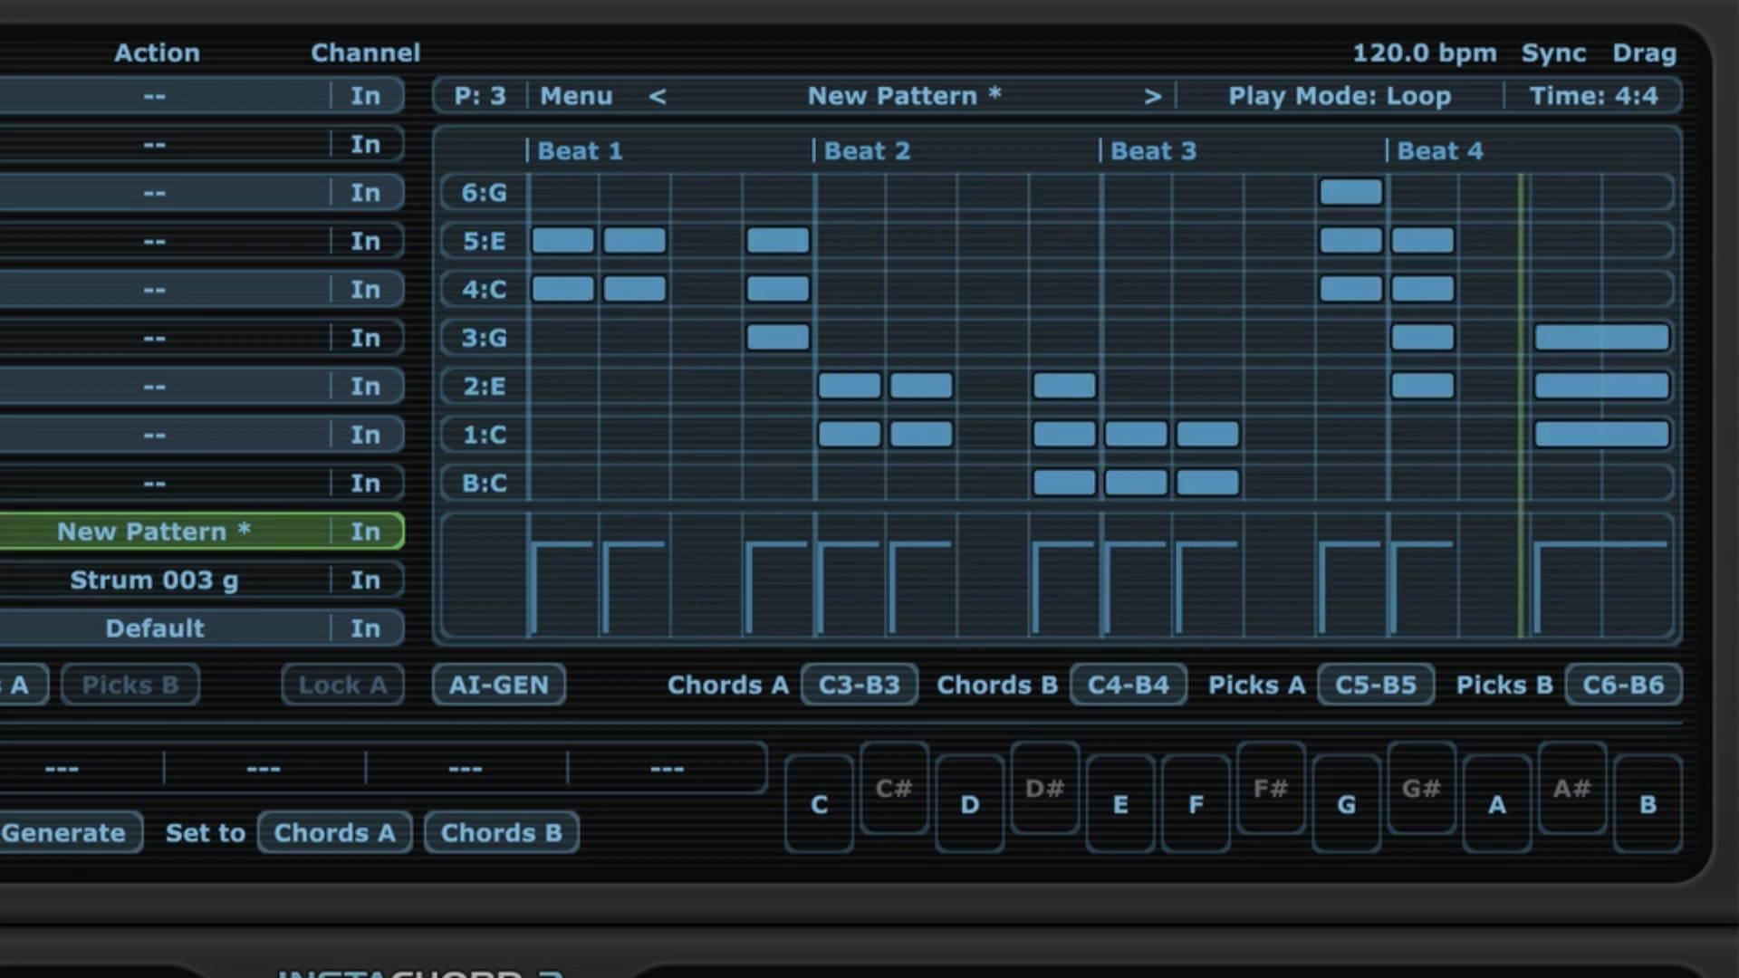
pyautogui.click(485, 692)
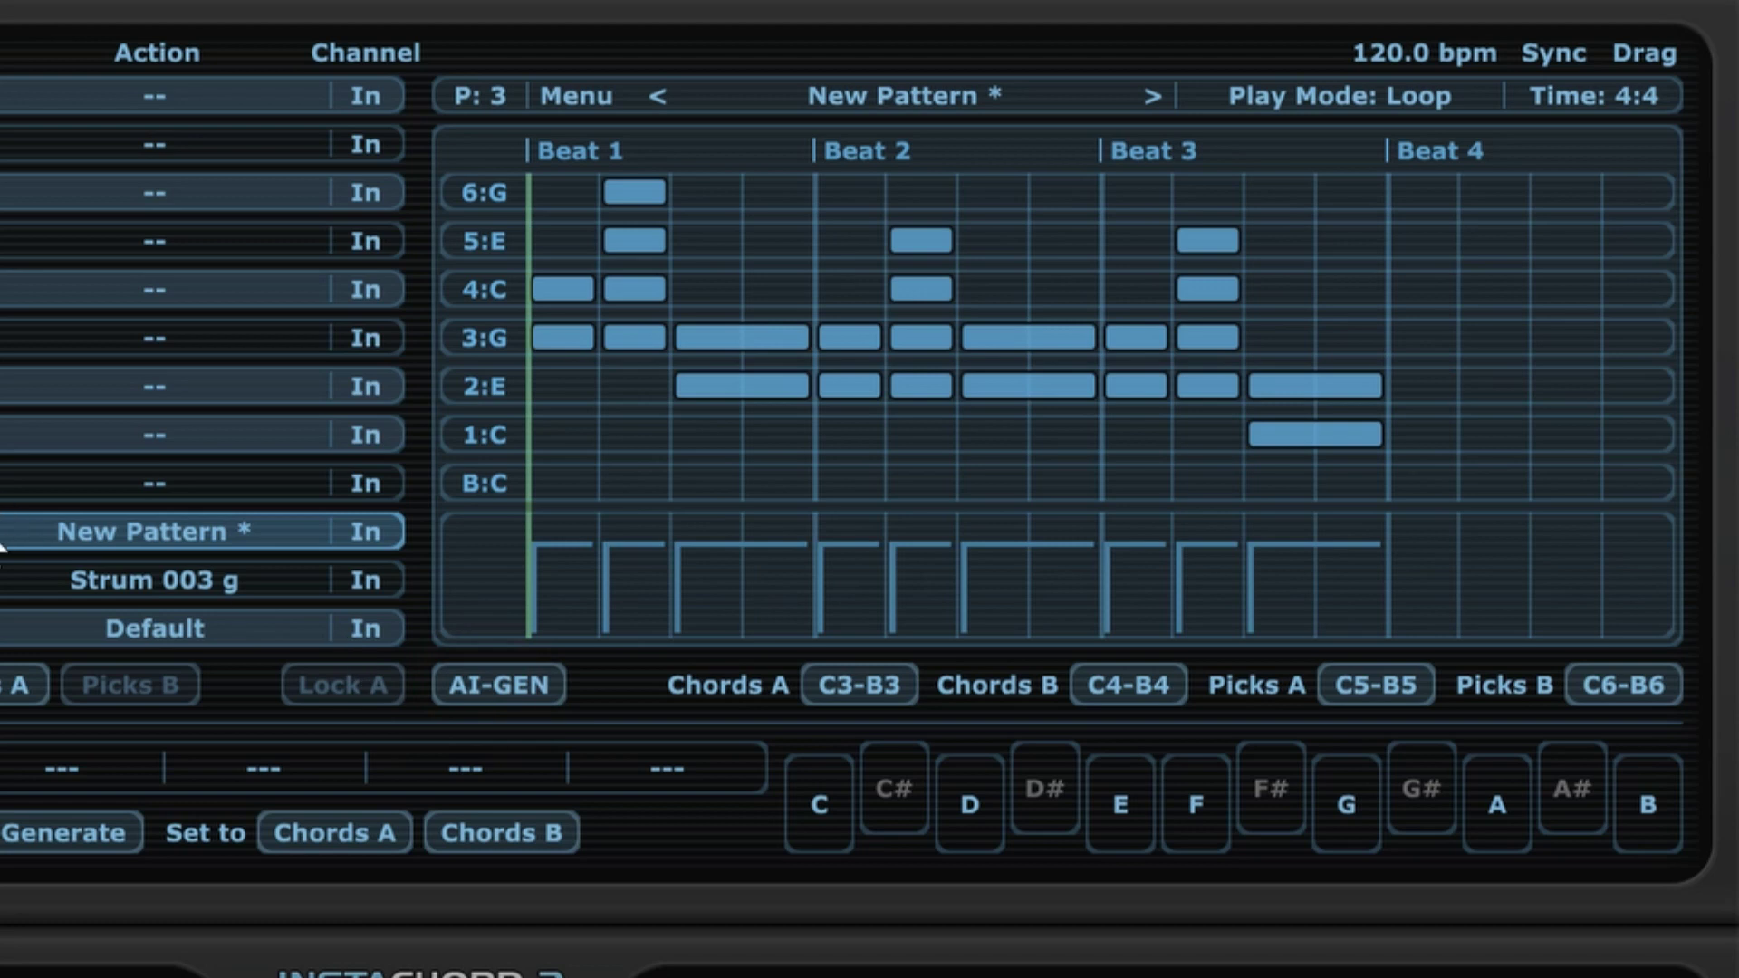
pyautogui.press('space')
pyautogui.press('space')
pyautogui.click(460, 692)
pyautogui.press('space')
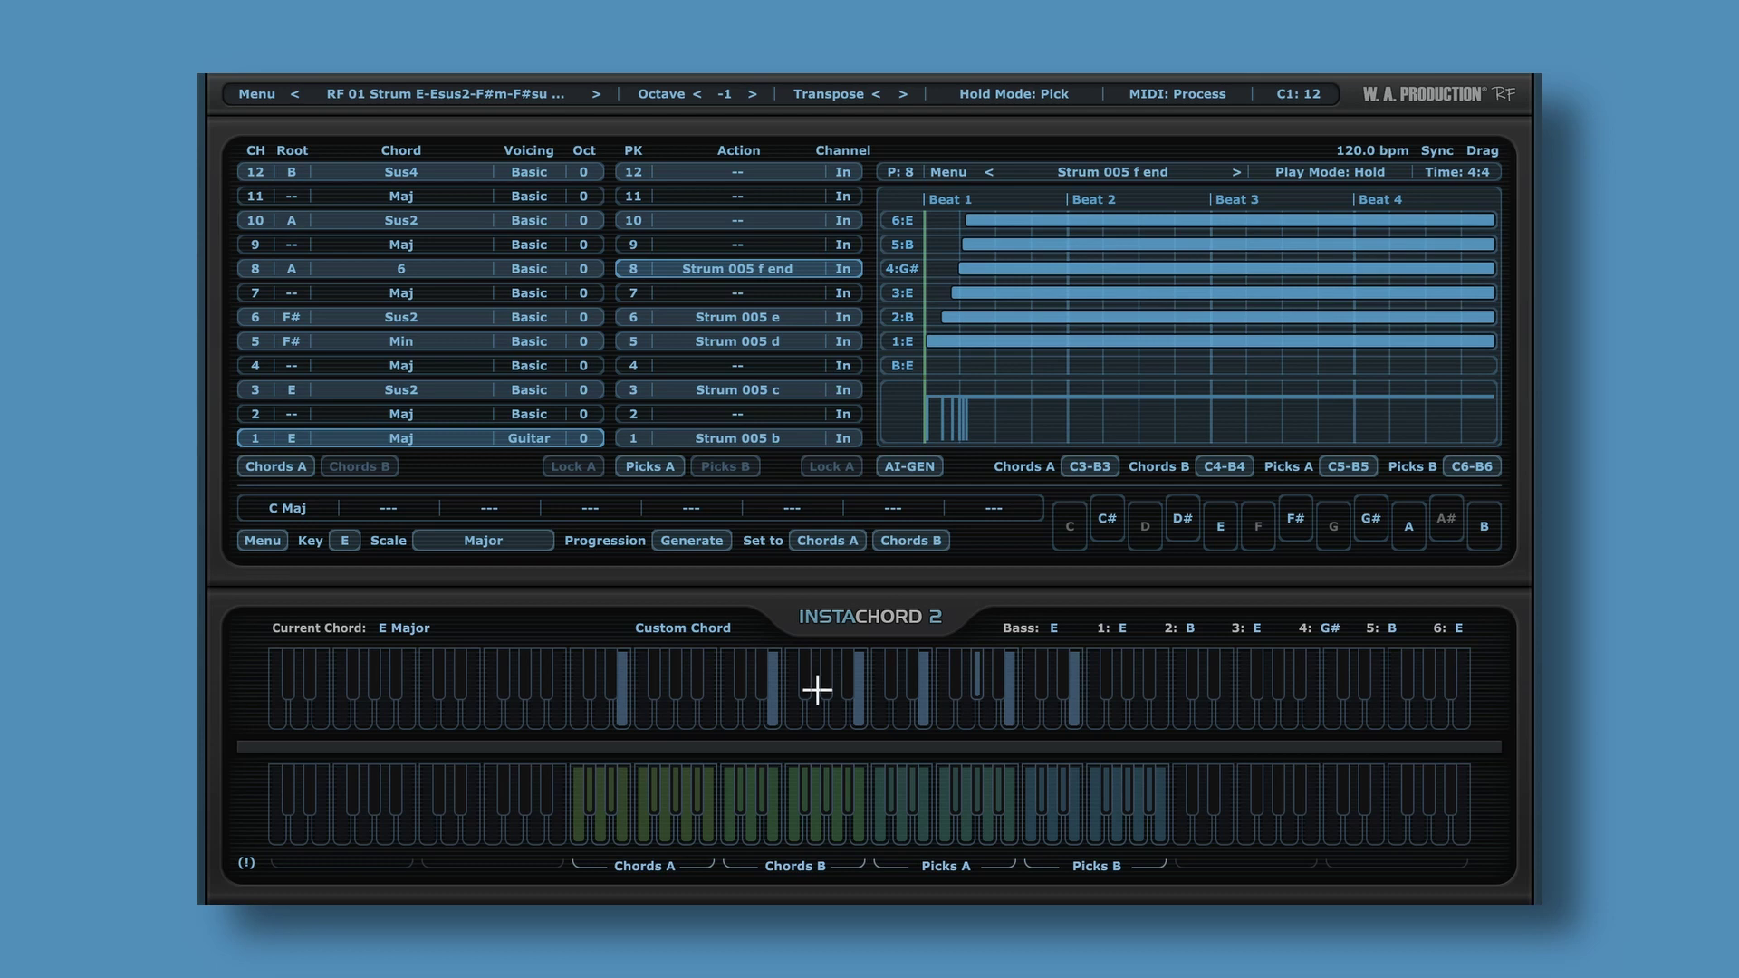
# - Load the RF 01 Strum global preset and review the Chords A/B and Picks A/B key zones
pyautogui.moveTo(225, 604)
pyautogui.mouseDown()
pyautogui.moveTo(803, 878)
pyautogui.moveTo(1420, 898)
pyautogui.moveTo(1510, 880)
pyautogui.mouseUp()
pyautogui.moveTo(234, 735); pyautogui.dragTo(1496, 883)
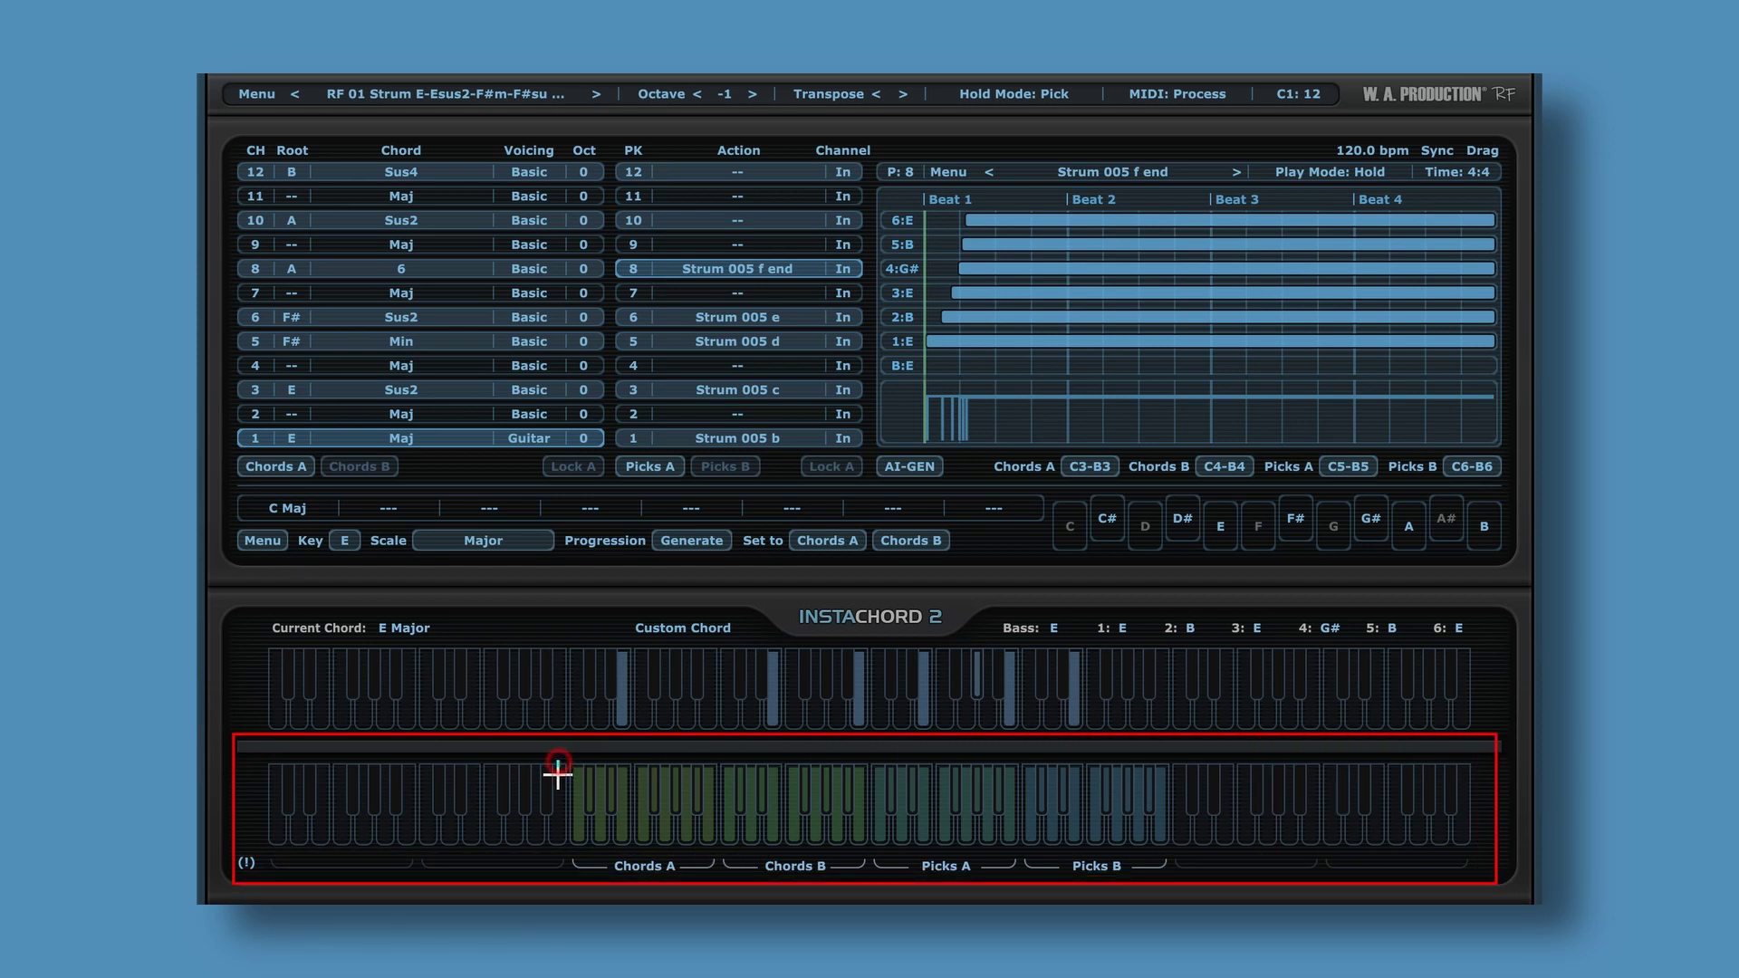
pyautogui.moveTo(557, 763); pyautogui.dragTo(725, 874)
pyautogui.moveTo(581, 886); pyautogui.dragTo(566, 883)
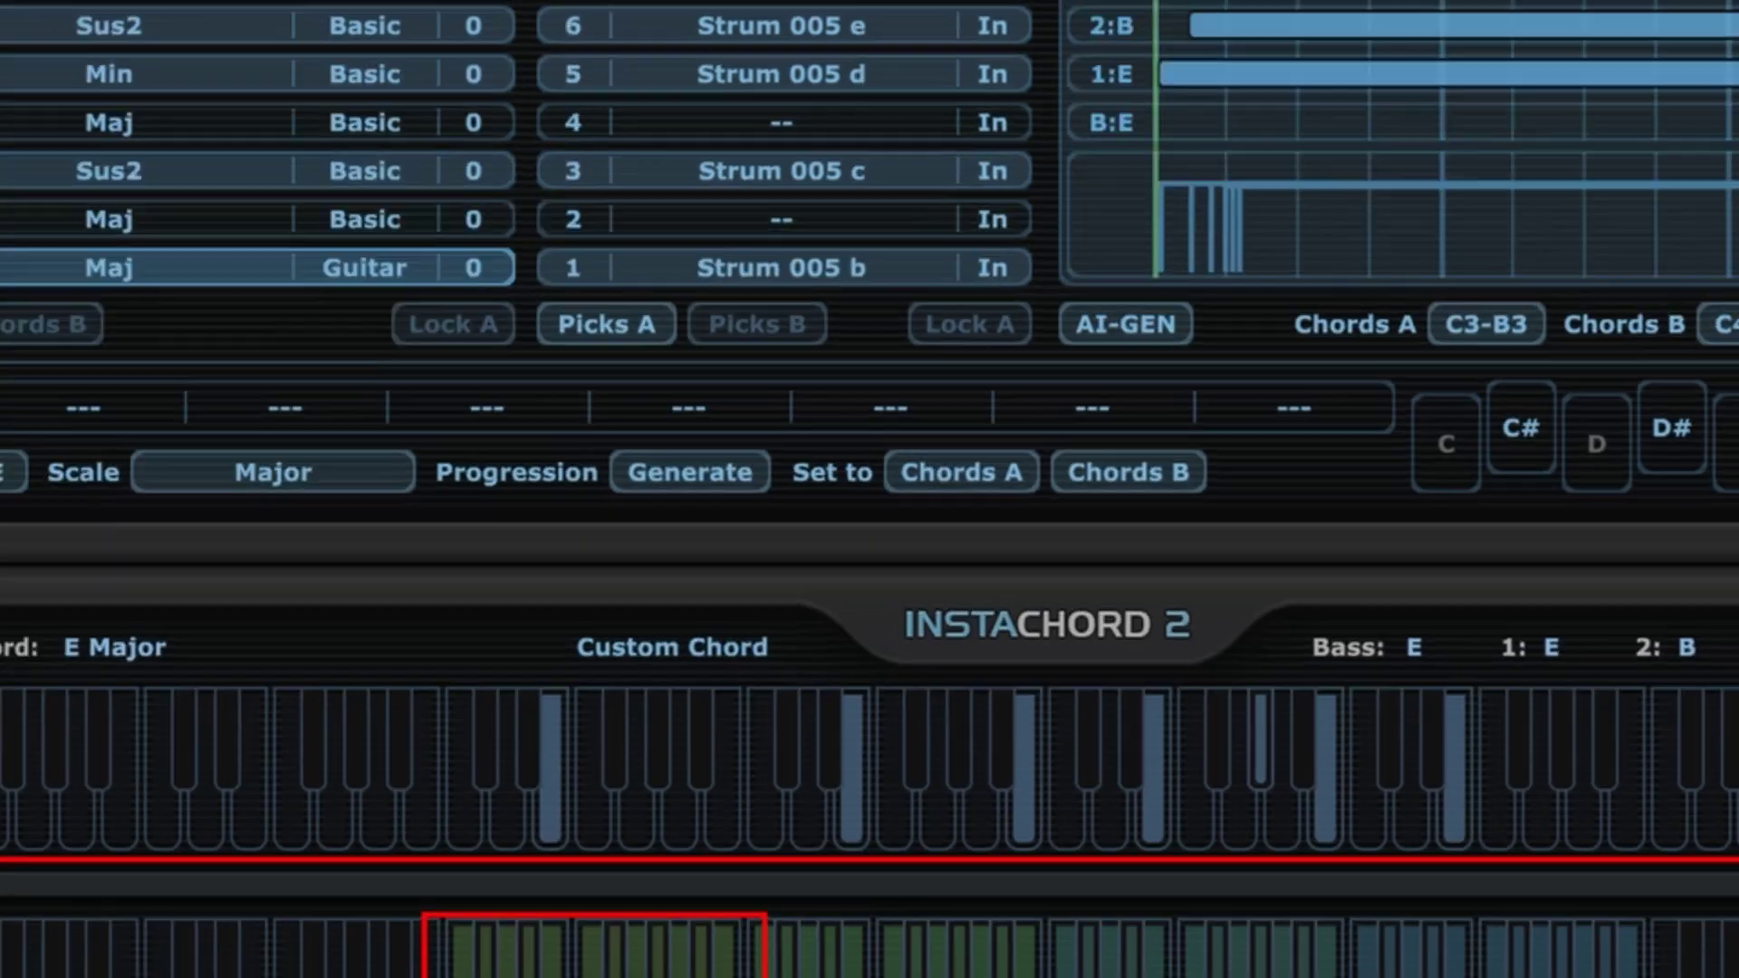
pyautogui.moveTo(71, 138); pyautogui.dragTo(840, 744)
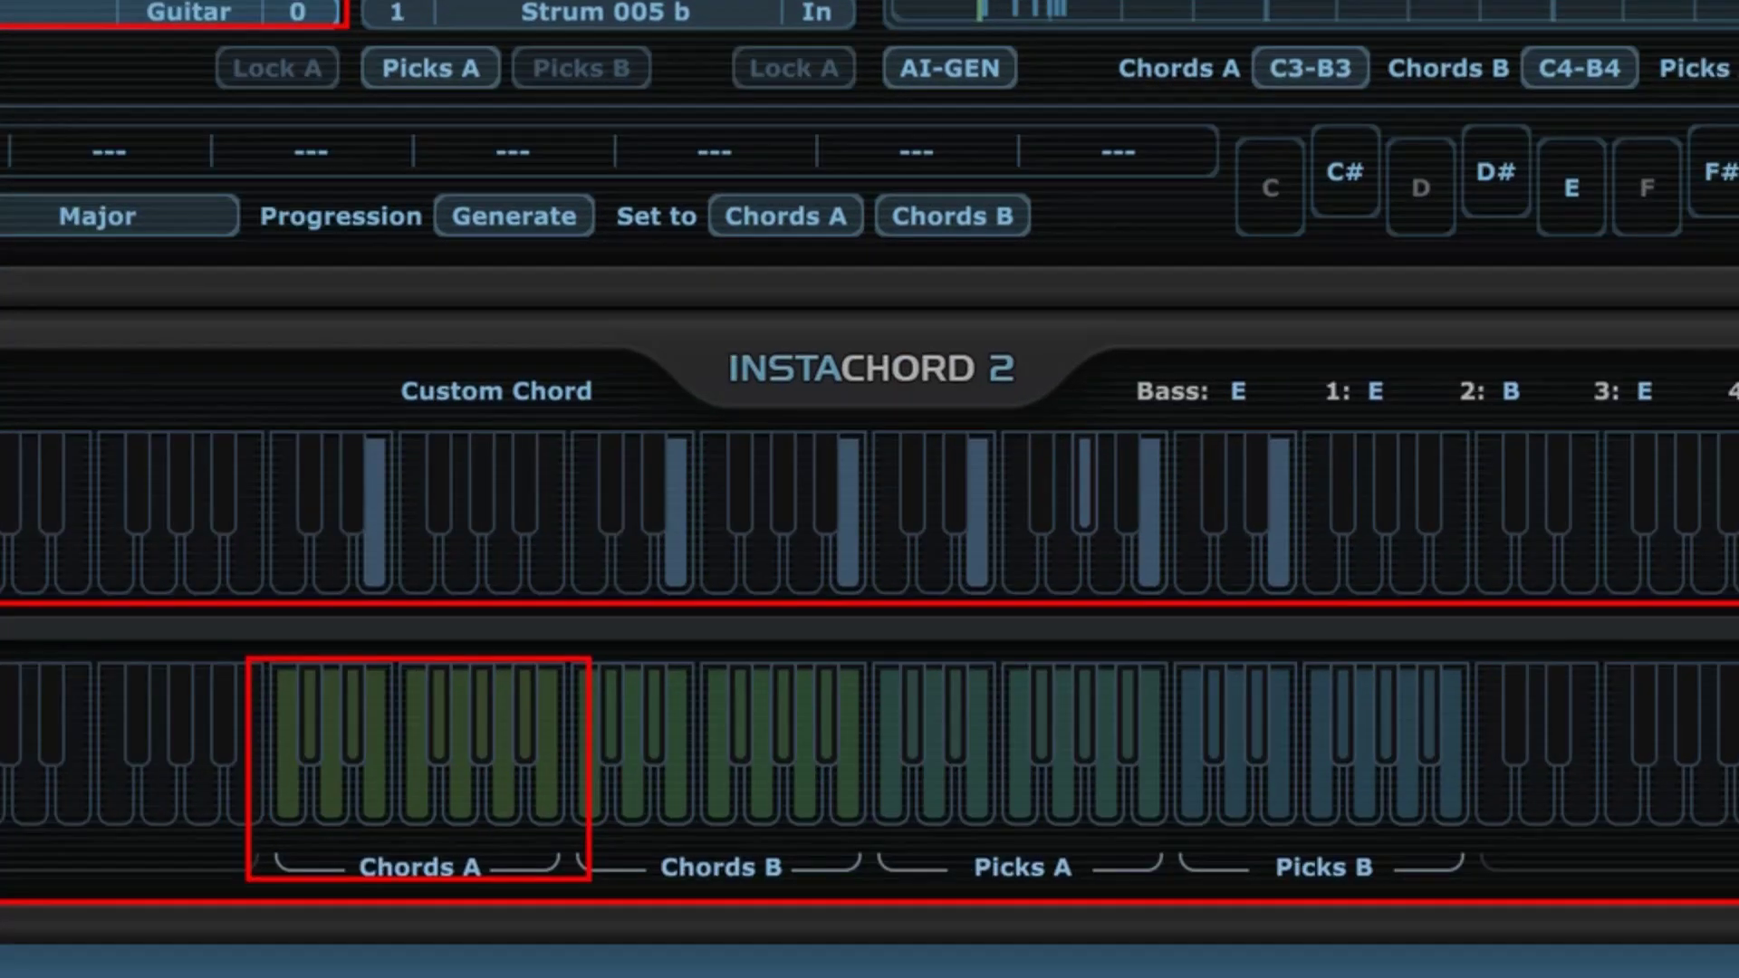
pyautogui.moveTo(759, 444); pyautogui.dragTo(729, 803)
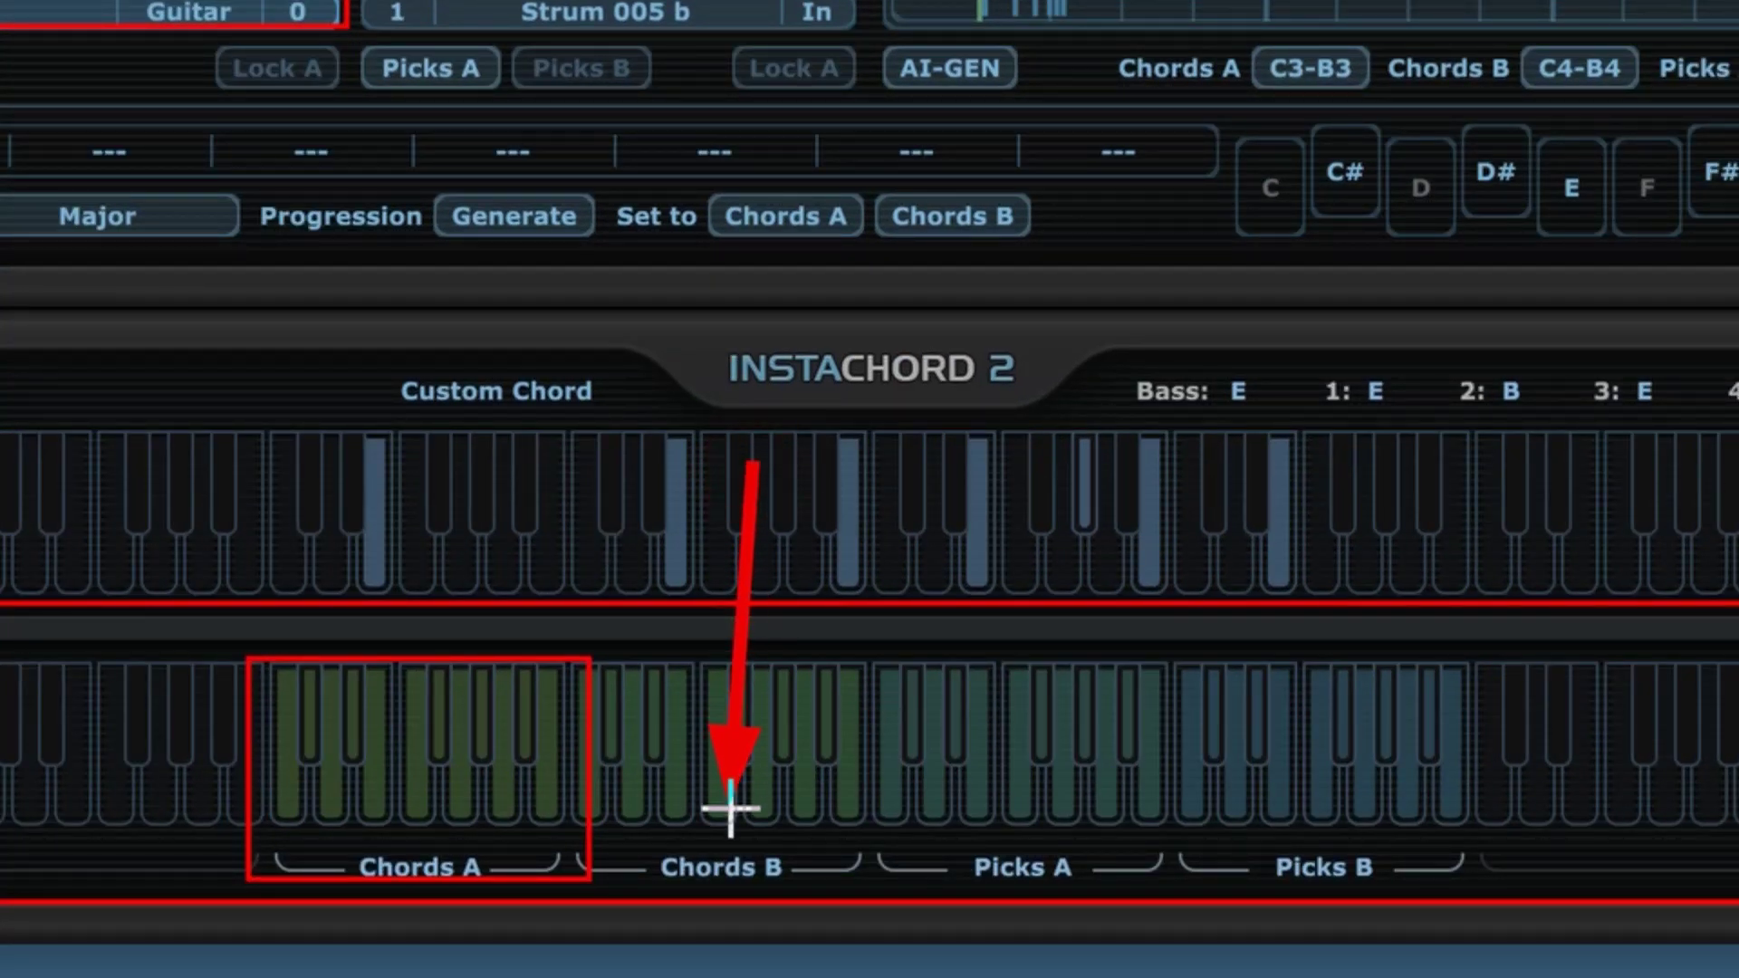
pyautogui.moveTo(1062, 500); pyautogui.dragTo(1029, 788)
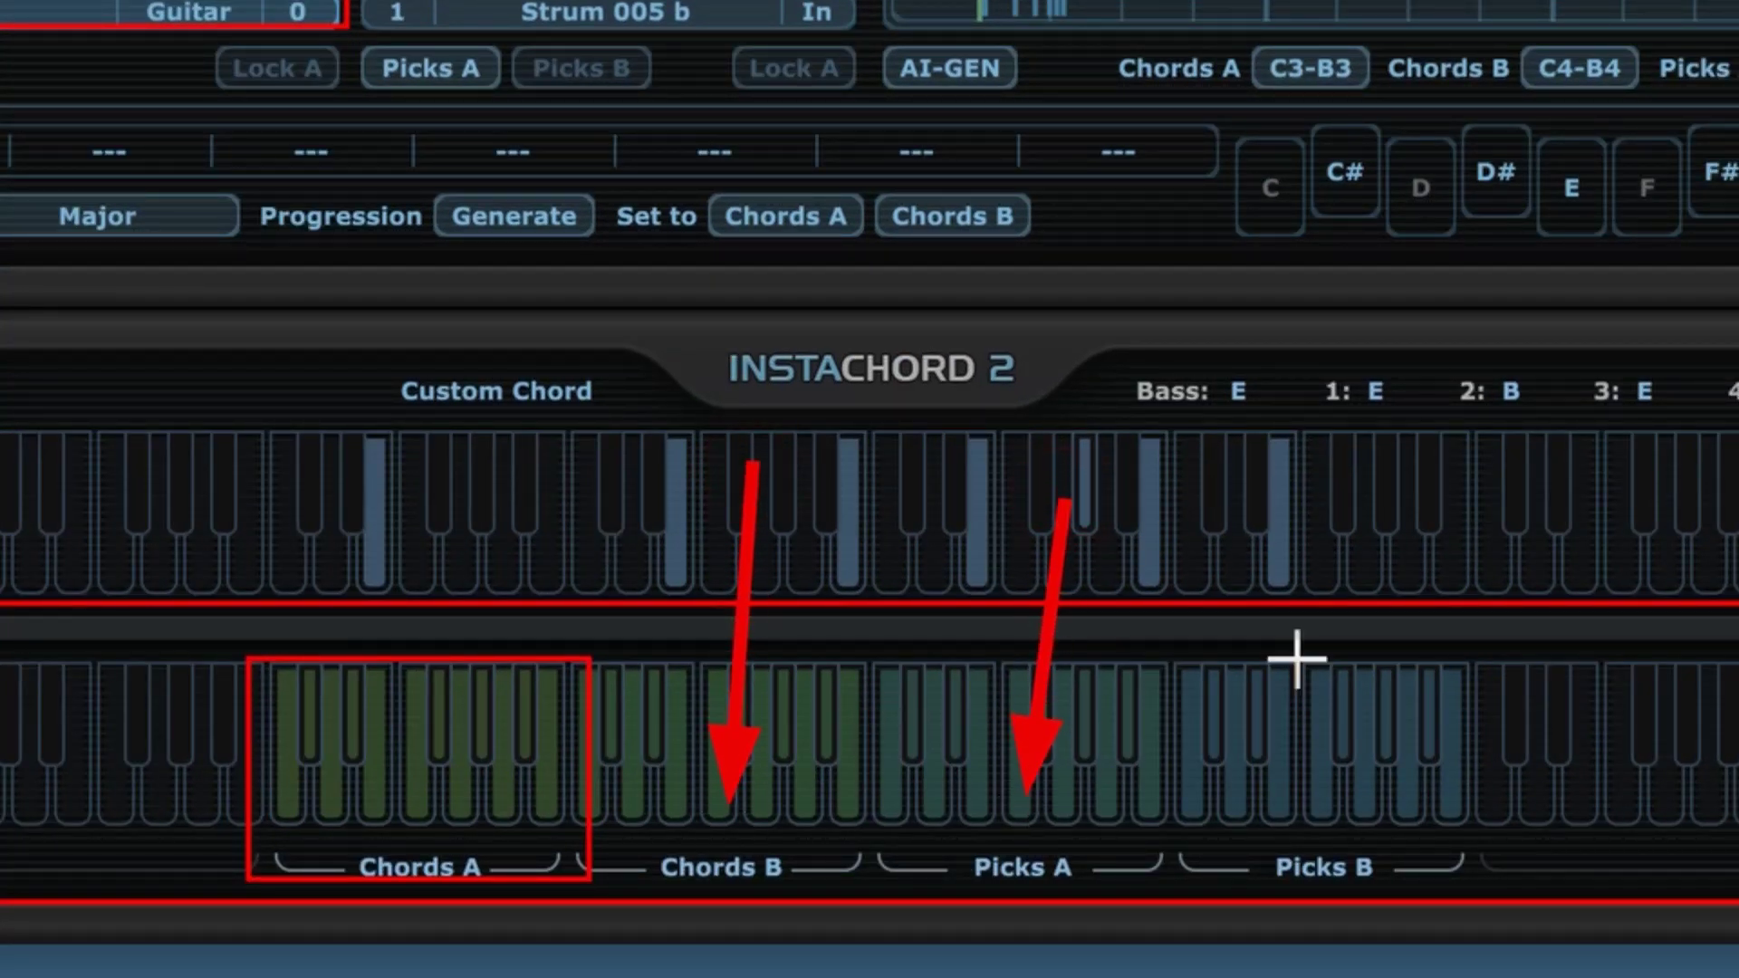
pyautogui.moveTo(1334, 486); pyautogui.dragTo(1322, 797)
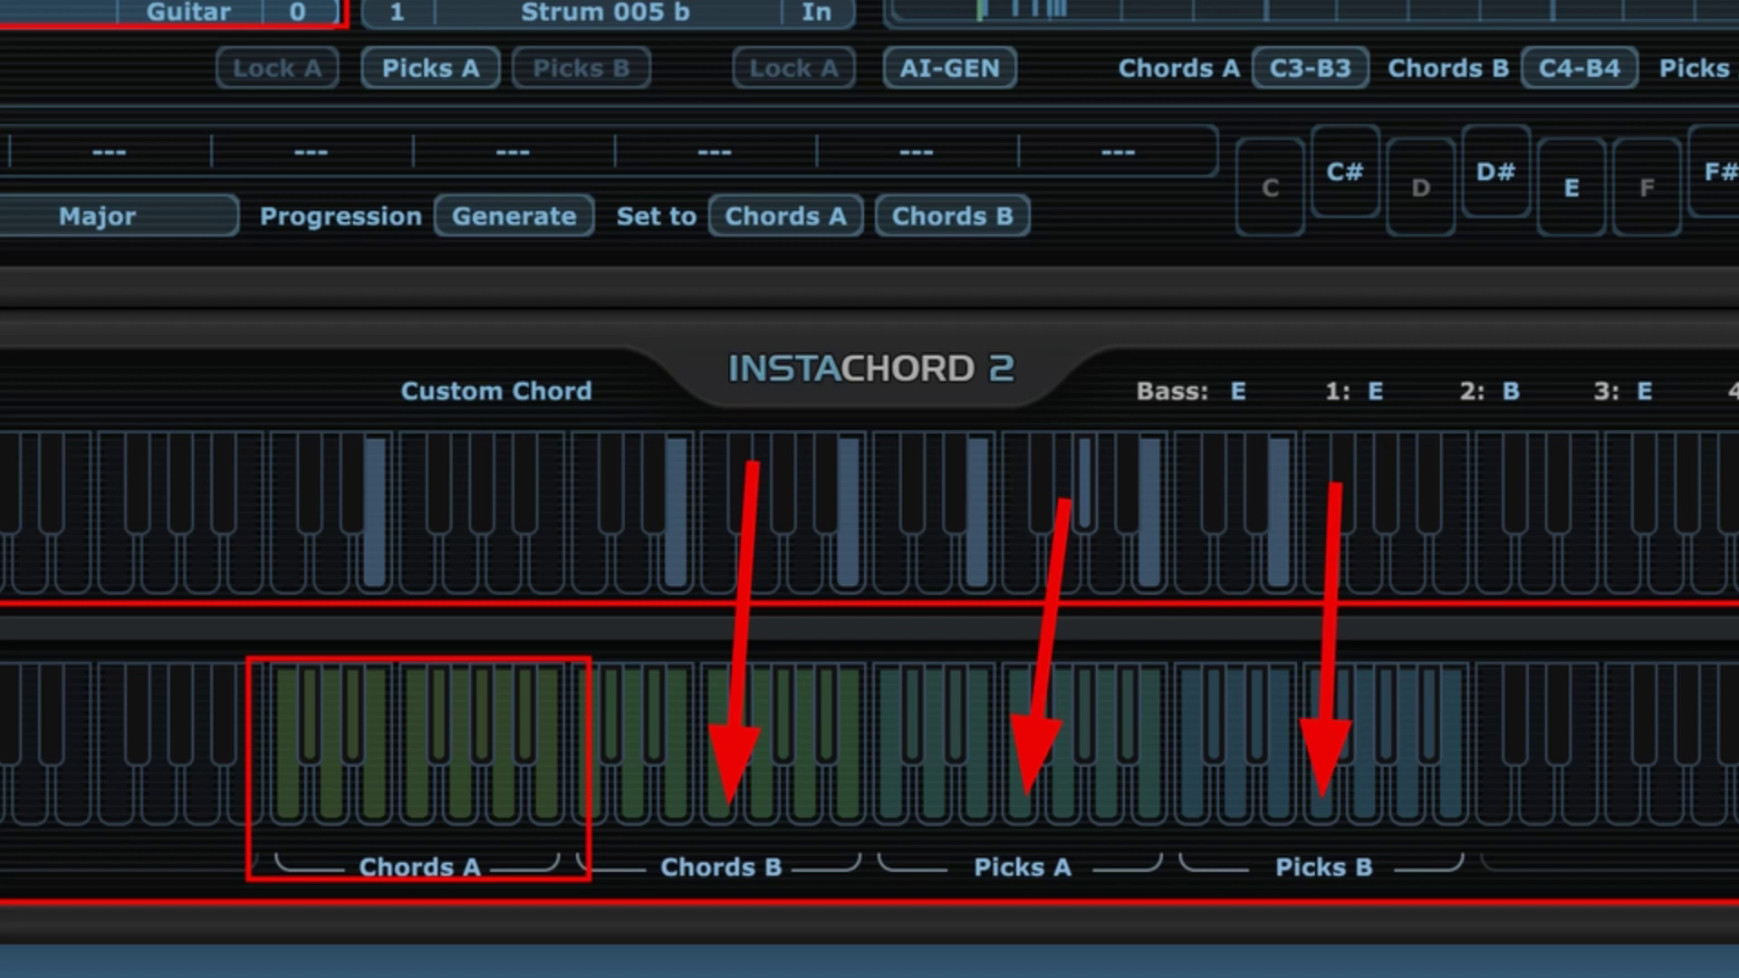
pyautogui.press('Escape')
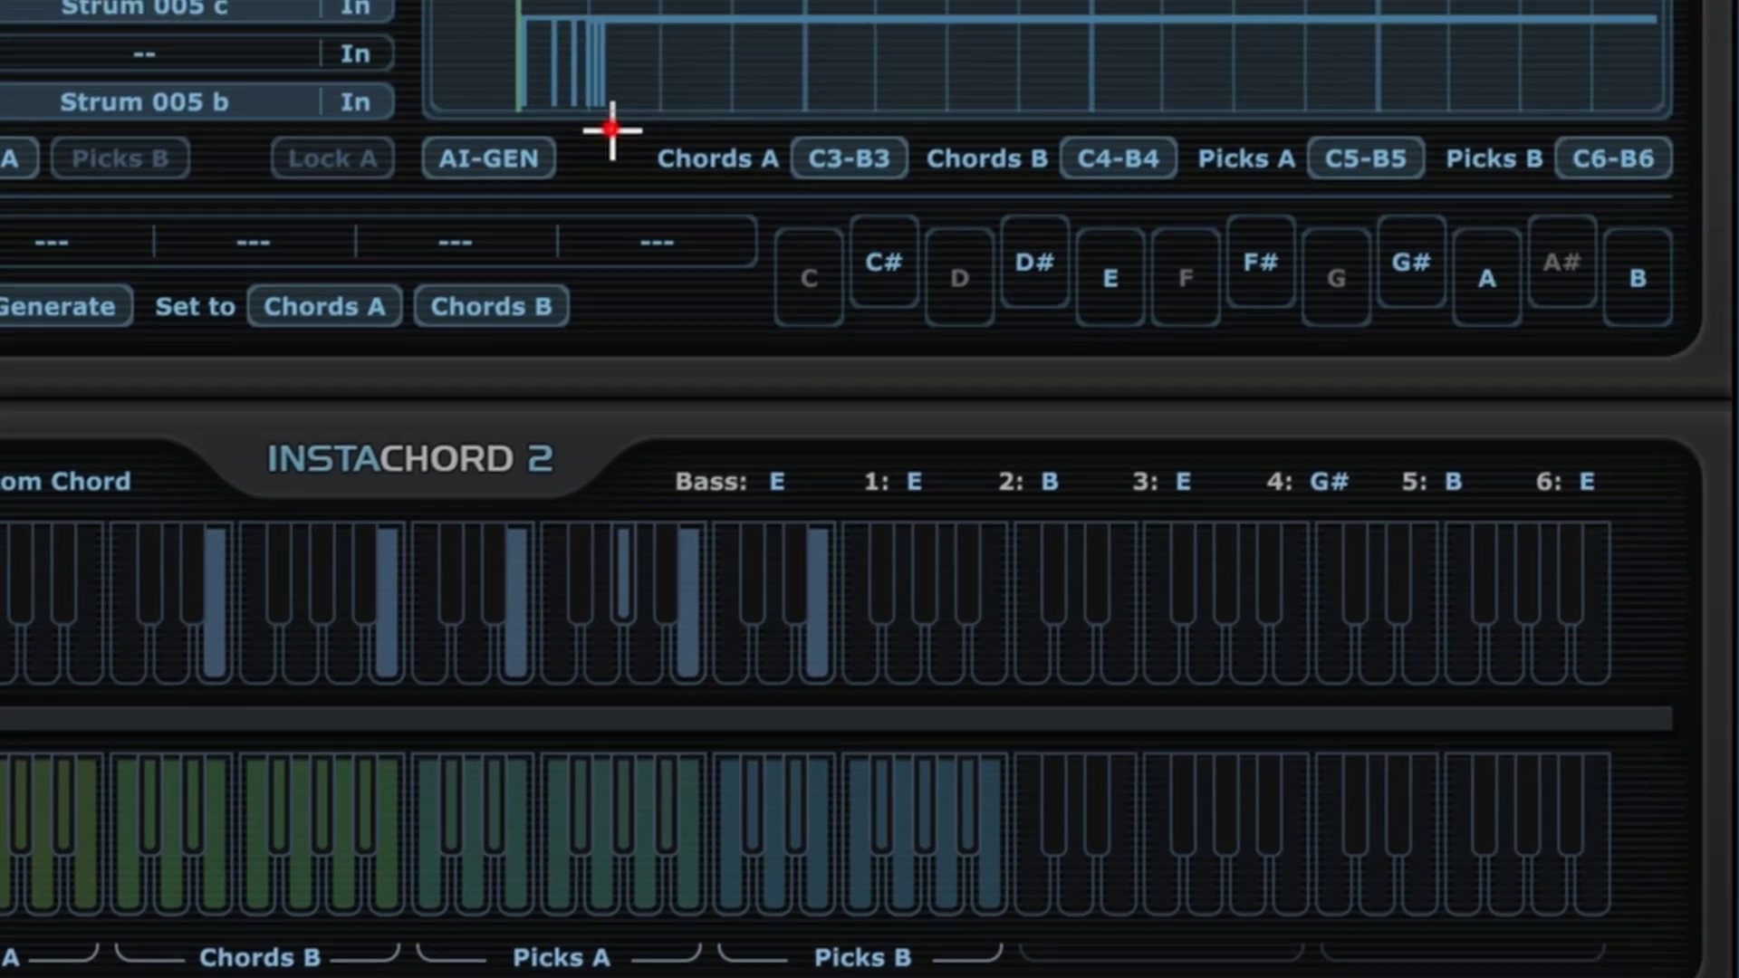
pyautogui.moveTo(543, 140)
pyautogui.mouseDown()
pyautogui.moveTo(1337, 221)
pyautogui.moveTo(1611, 222)
pyautogui.mouseUp()
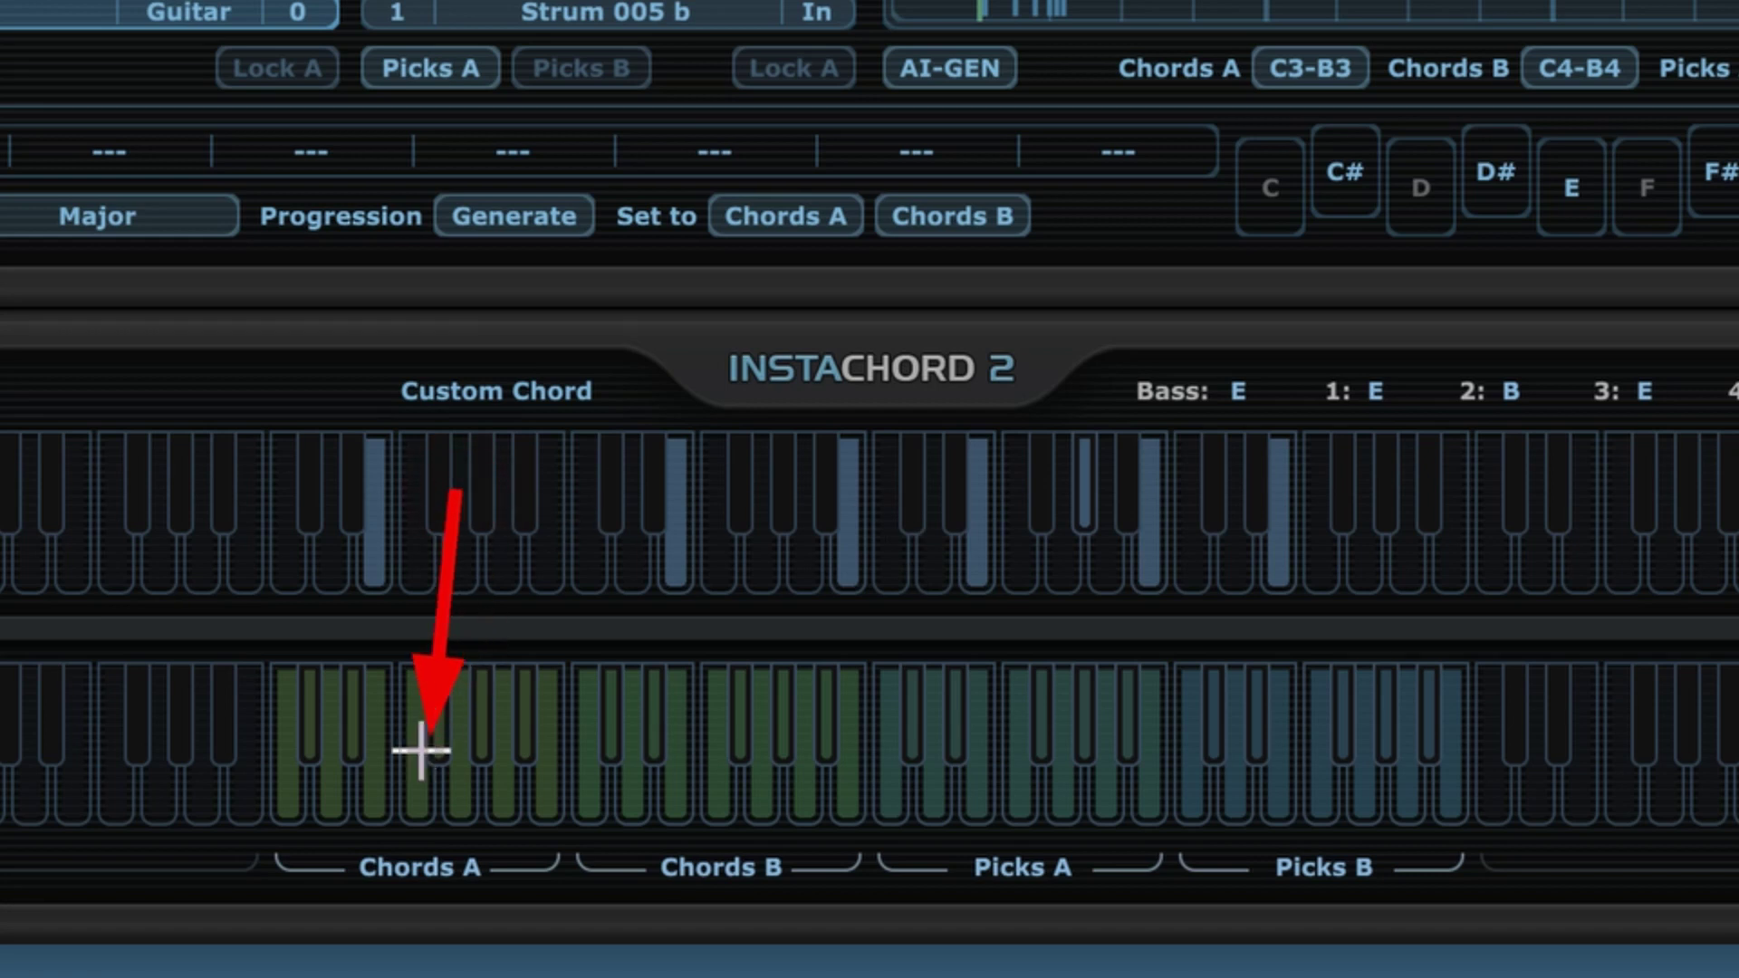
pyautogui.click(400, 786)
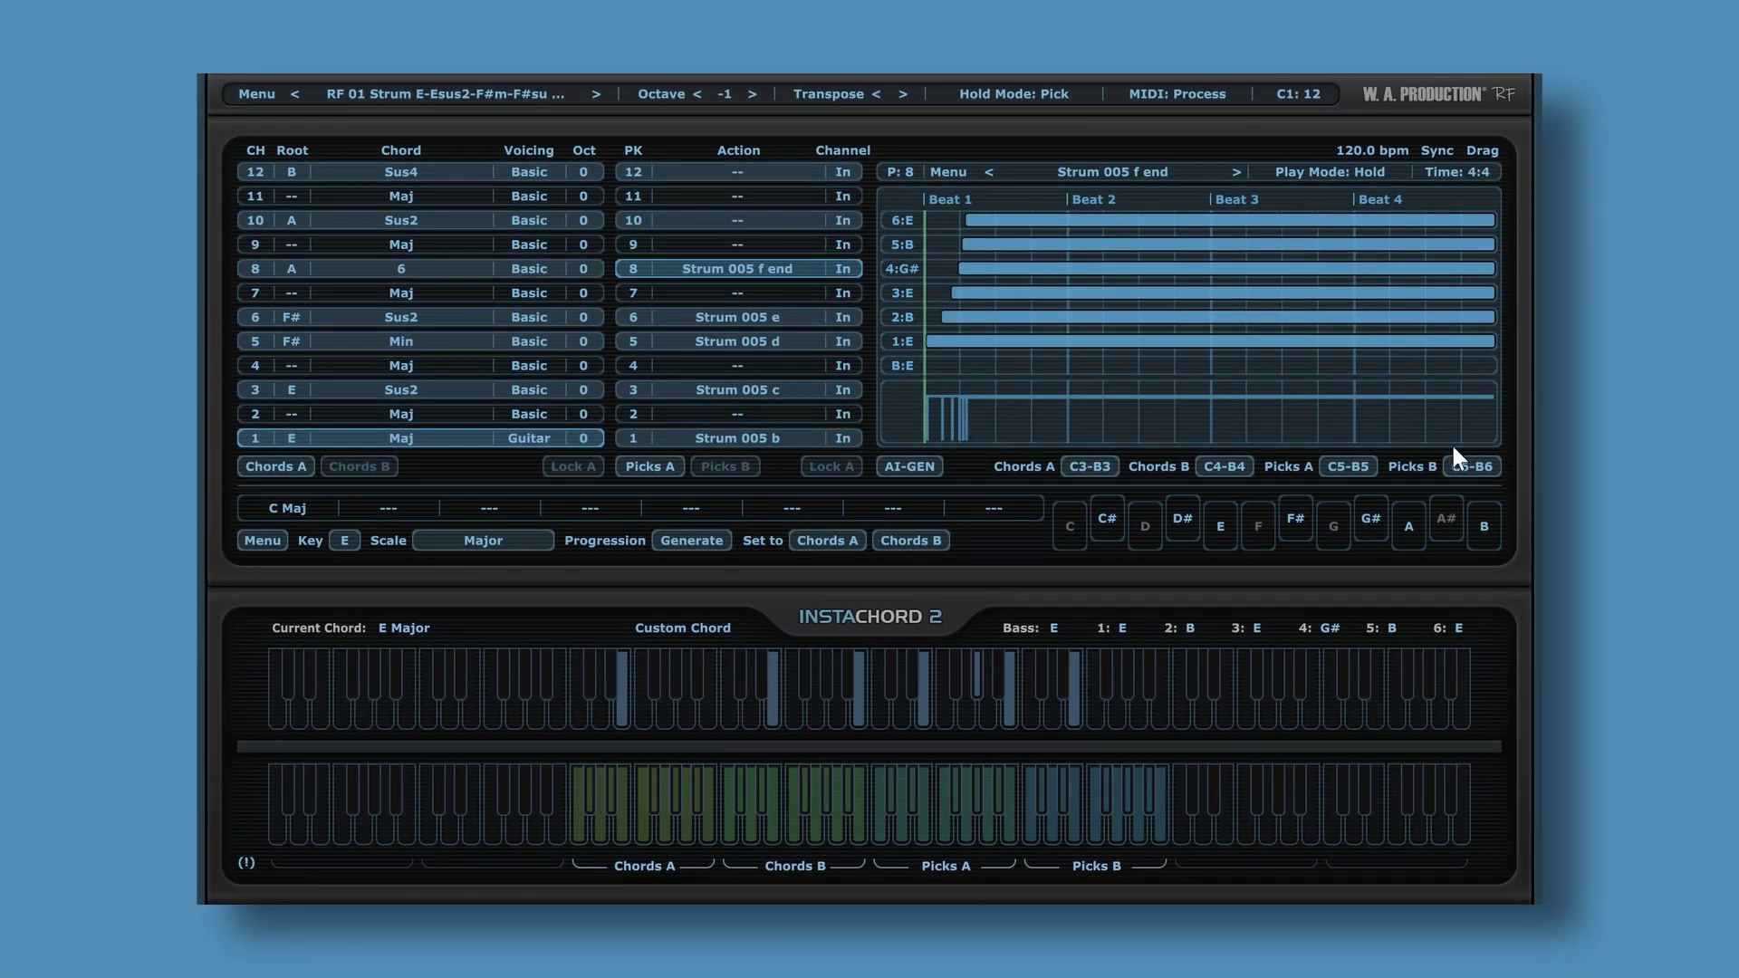
# - Move the Chords B zone to C1–B1 and the Chords A zone to C4–B4
pyautogui.click(1225, 466)
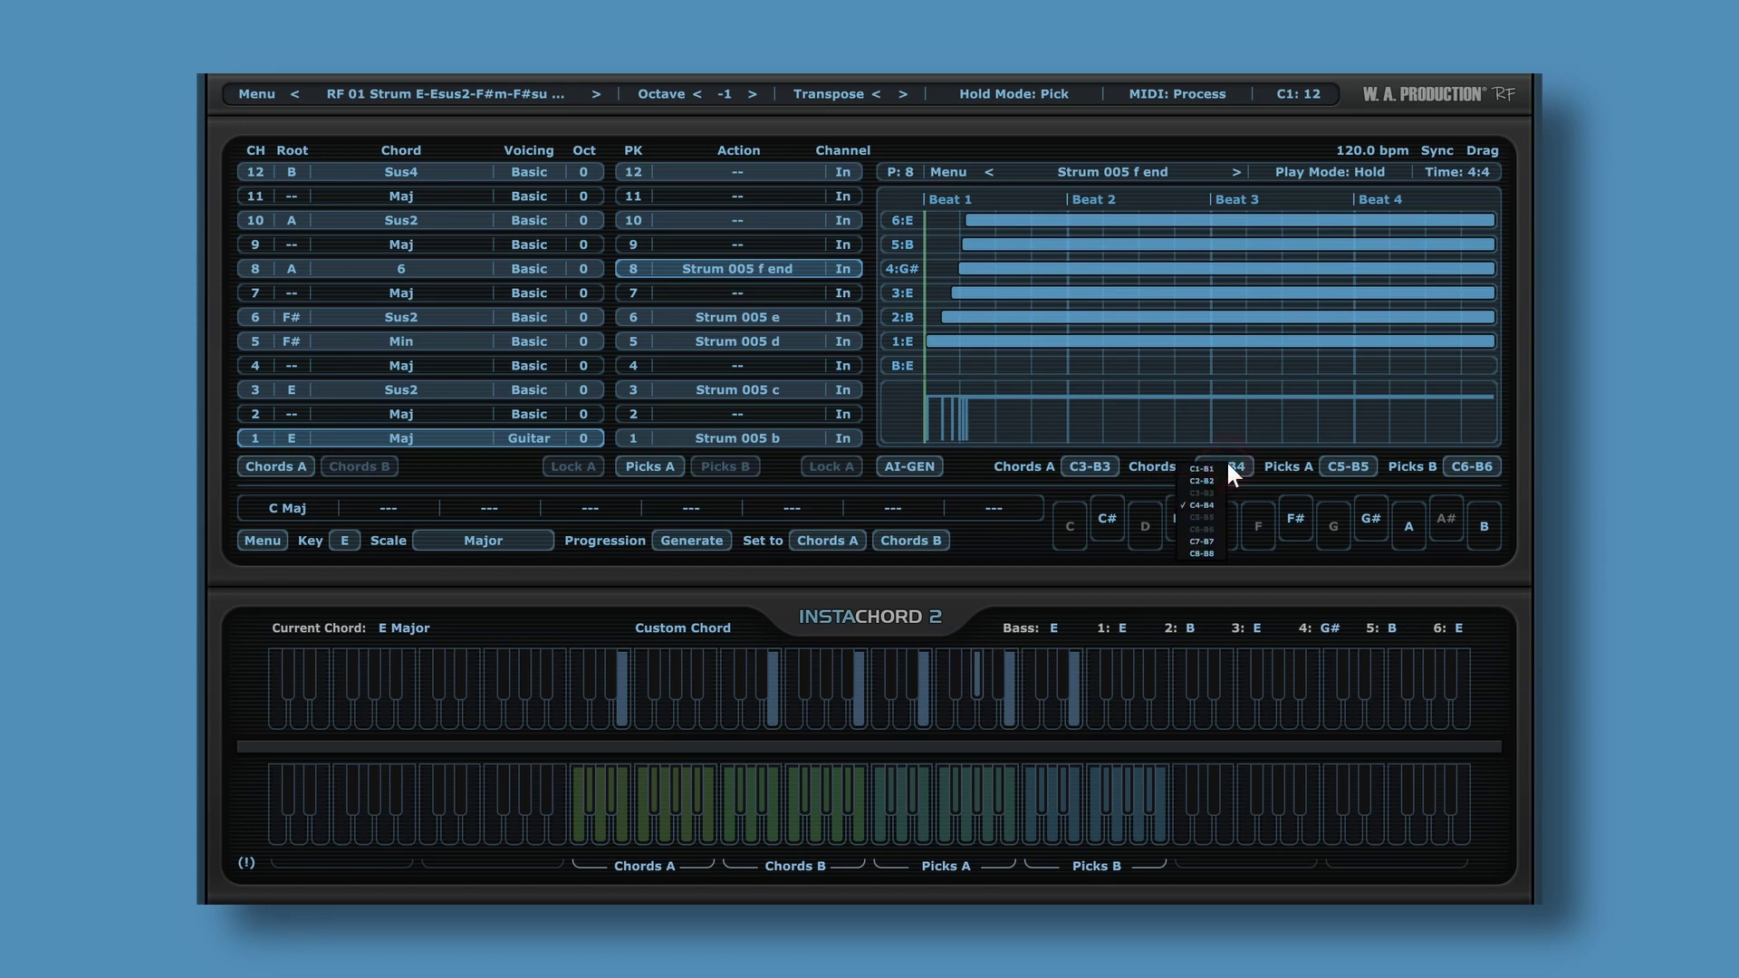
pyautogui.click(1204, 468)
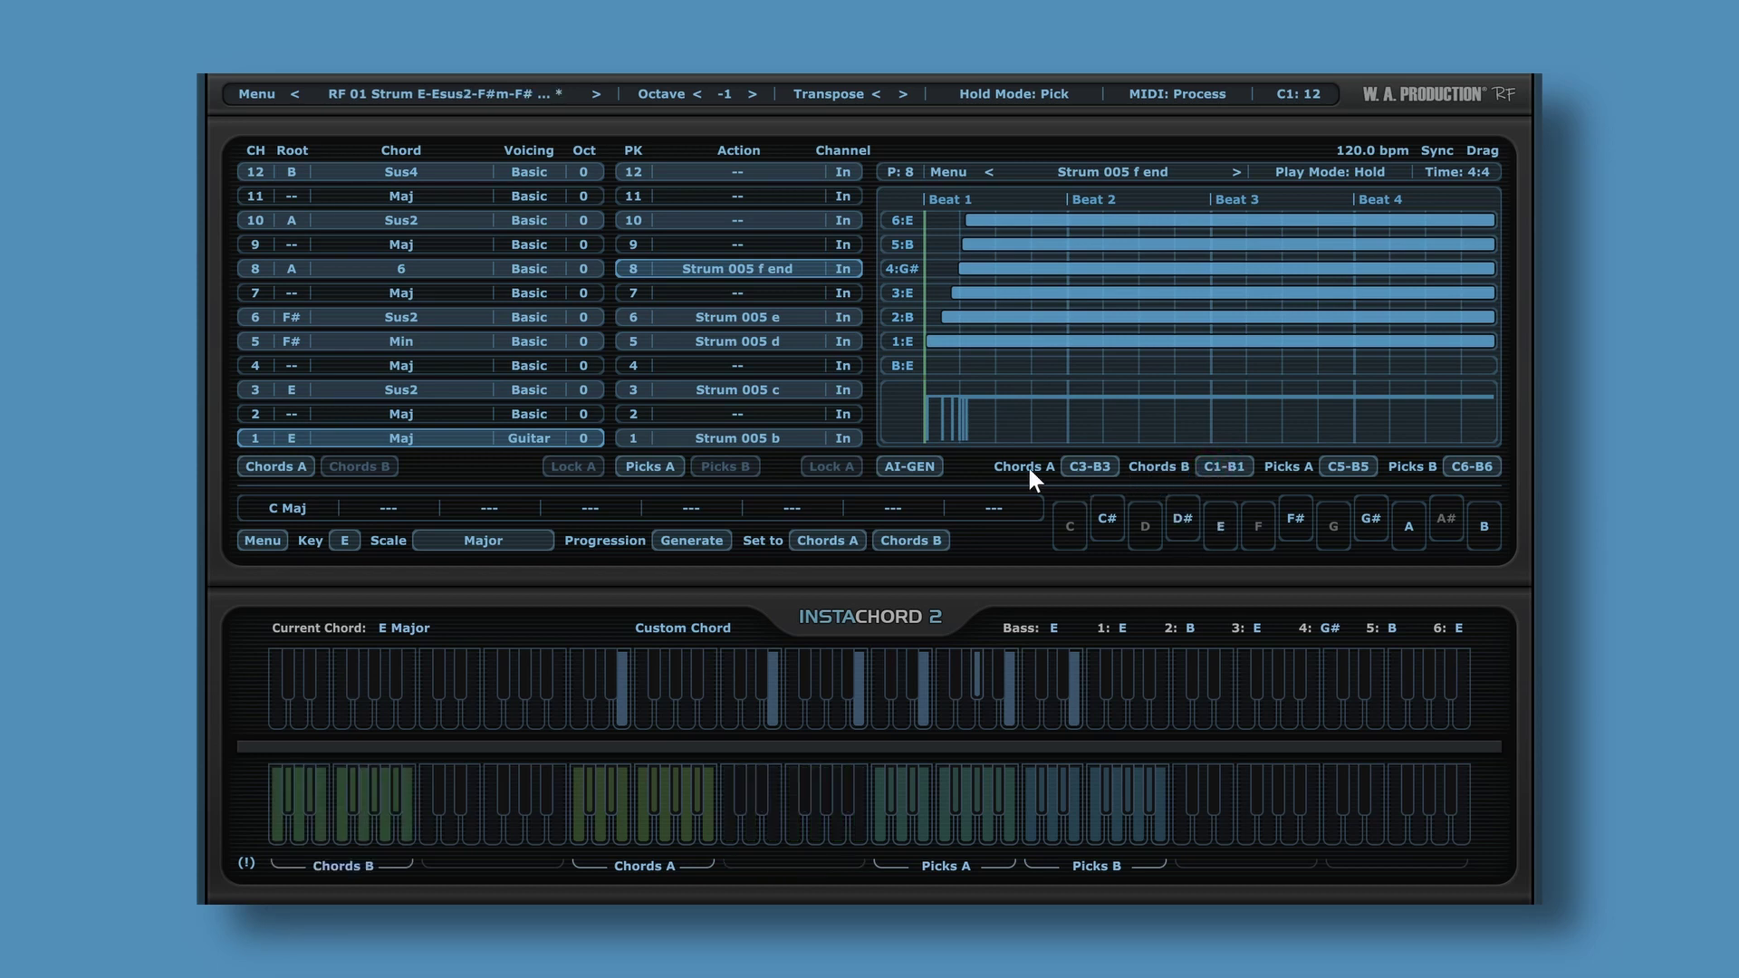
pyautogui.click(1091, 467)
pyautogui.click(1068, 508)
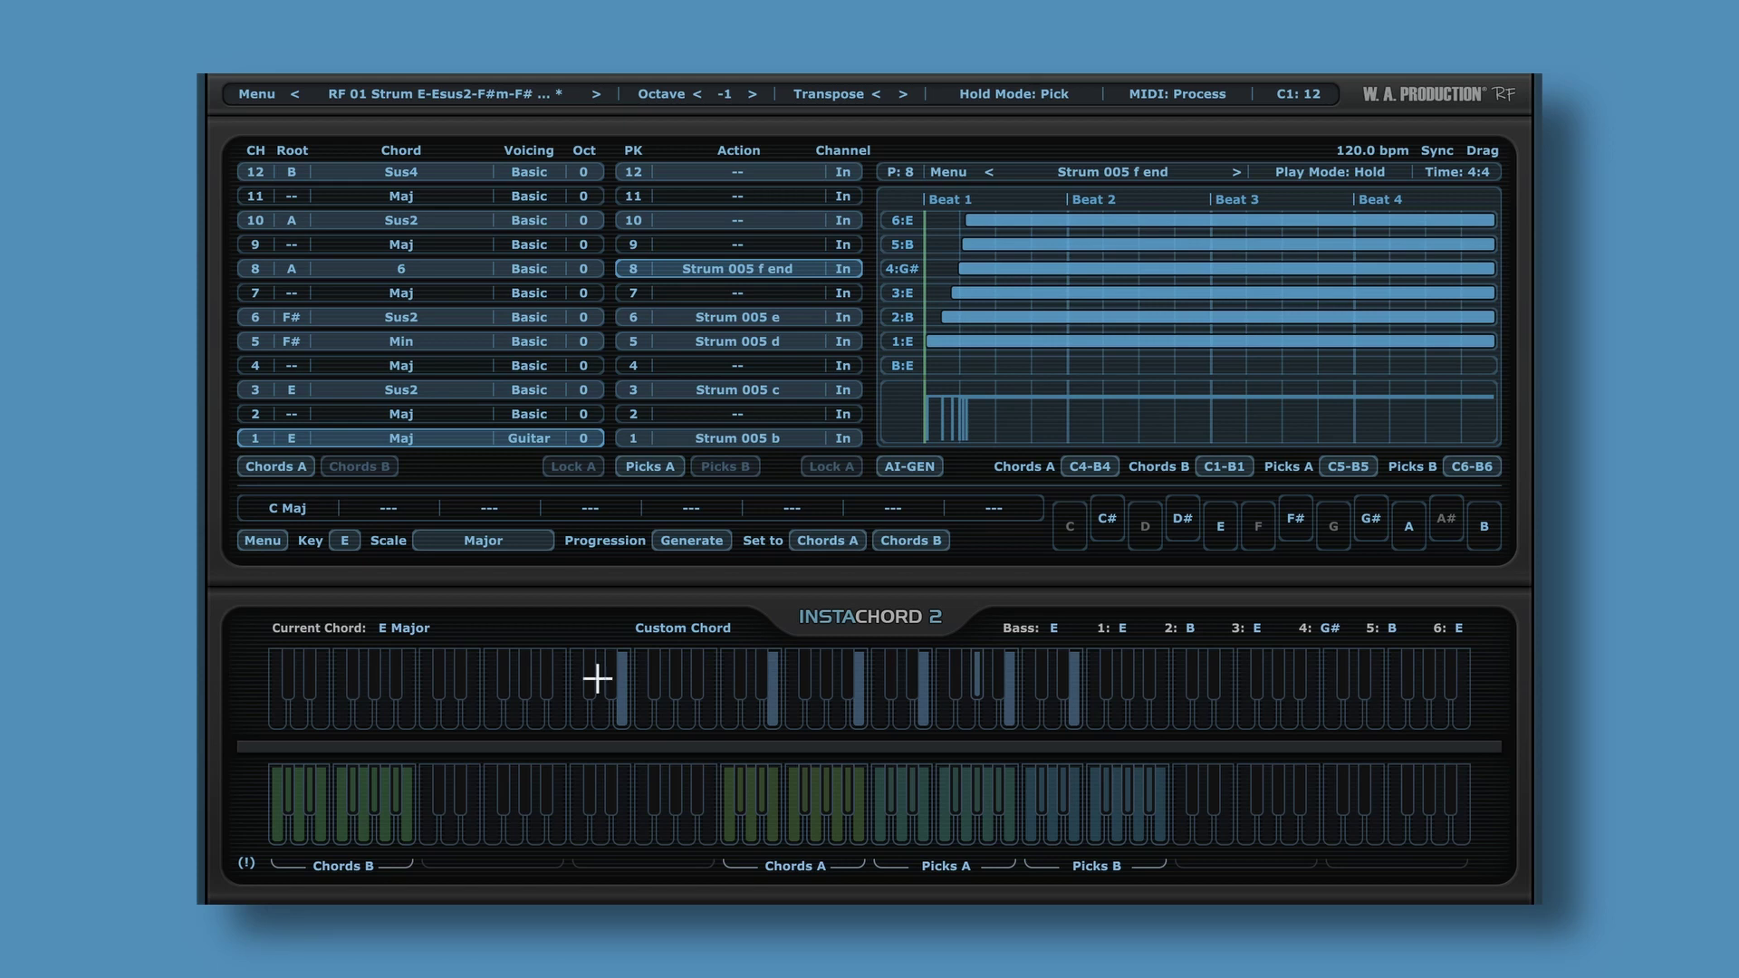
pyautogui.moveTo(234, 615)
pyautogui.mouseDown()
pyautogui.moveTo(555, 730)
pyautogui.moveTo(1523, 764)
pyautogui.mouseUp()
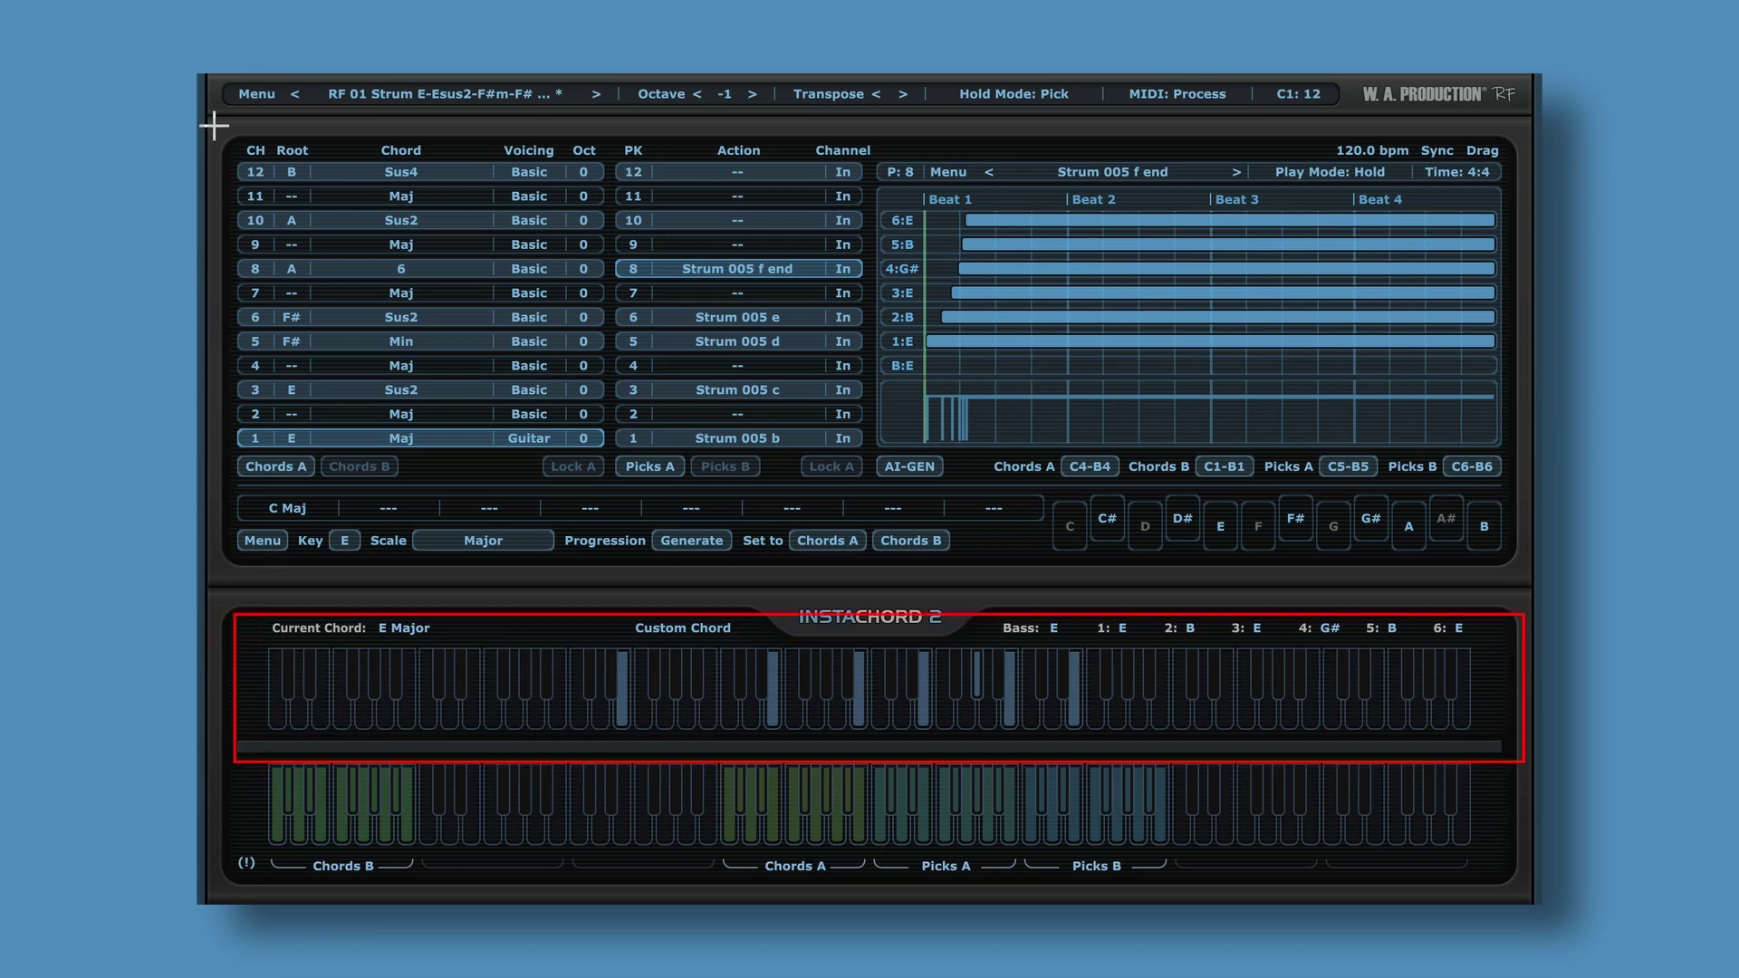
pyautogui.moveTo(212, 124)
pyautogui.mouseDown()
pyautogui.moveTo(226, 291)
pyautogui.moveTo(583, 496)
pyautogui.mouseUp()
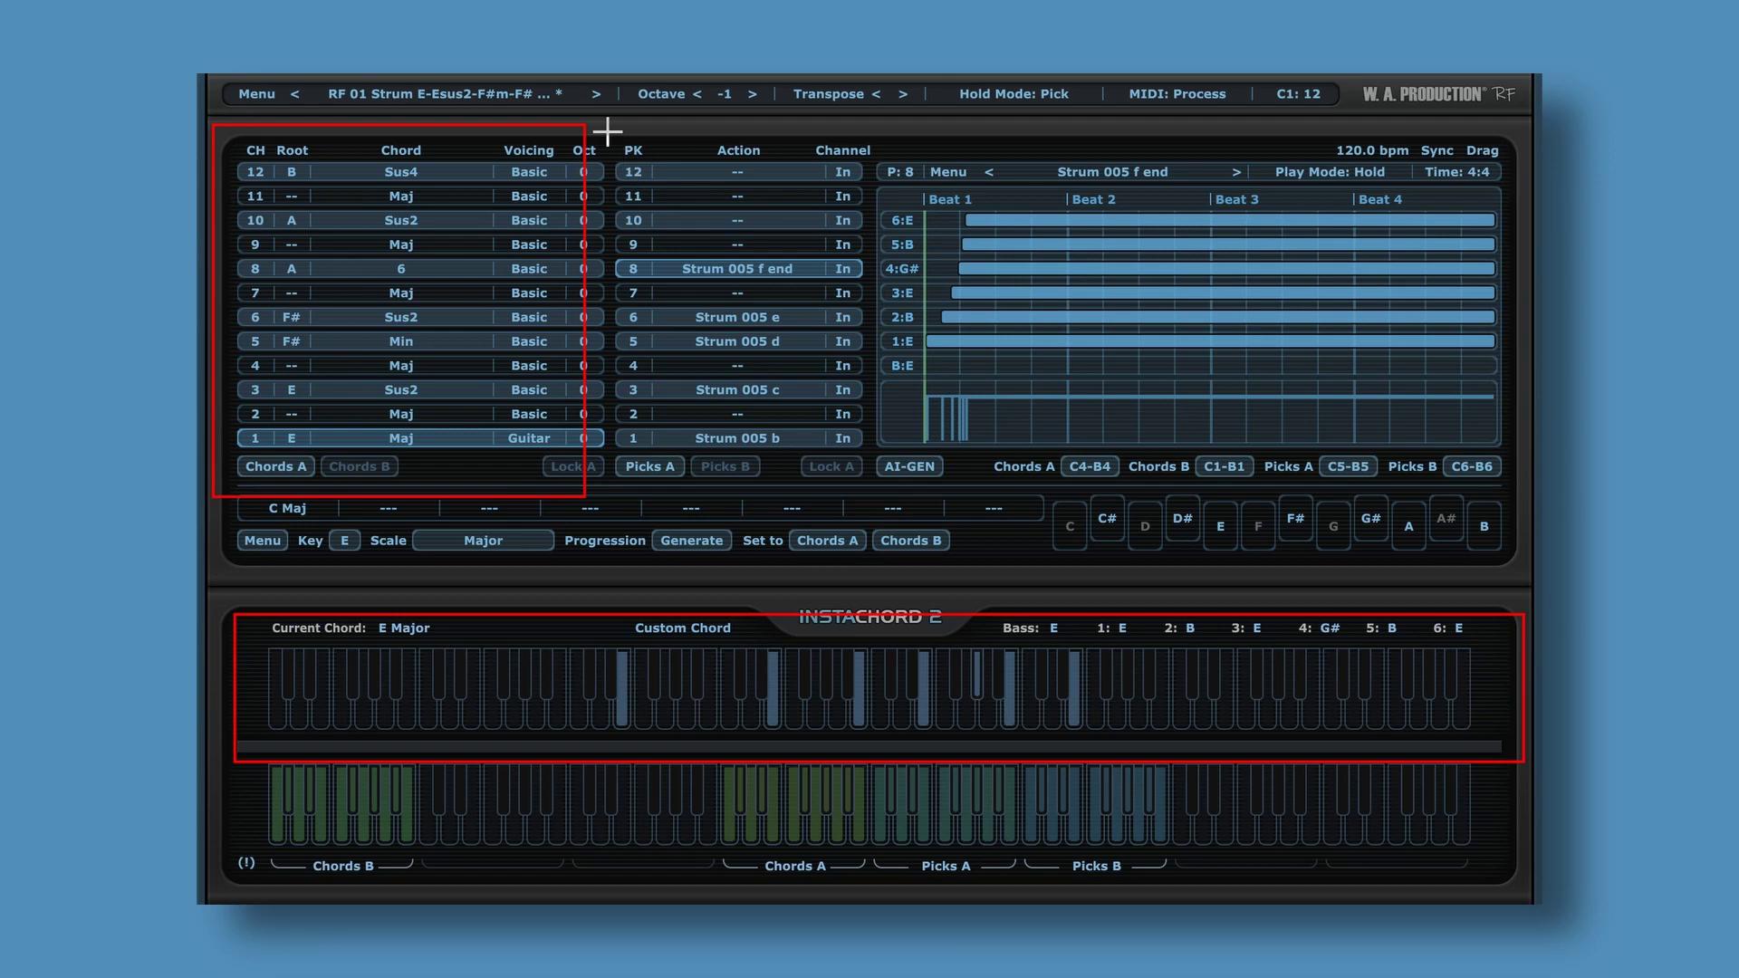
pyautogui.moveTo(605, 129)
pyautogui.mouseDown()
pyautogui.moveTo(660, 454)
pyautogui.moveTo(885, 487)
pyautogui.mouseUp()
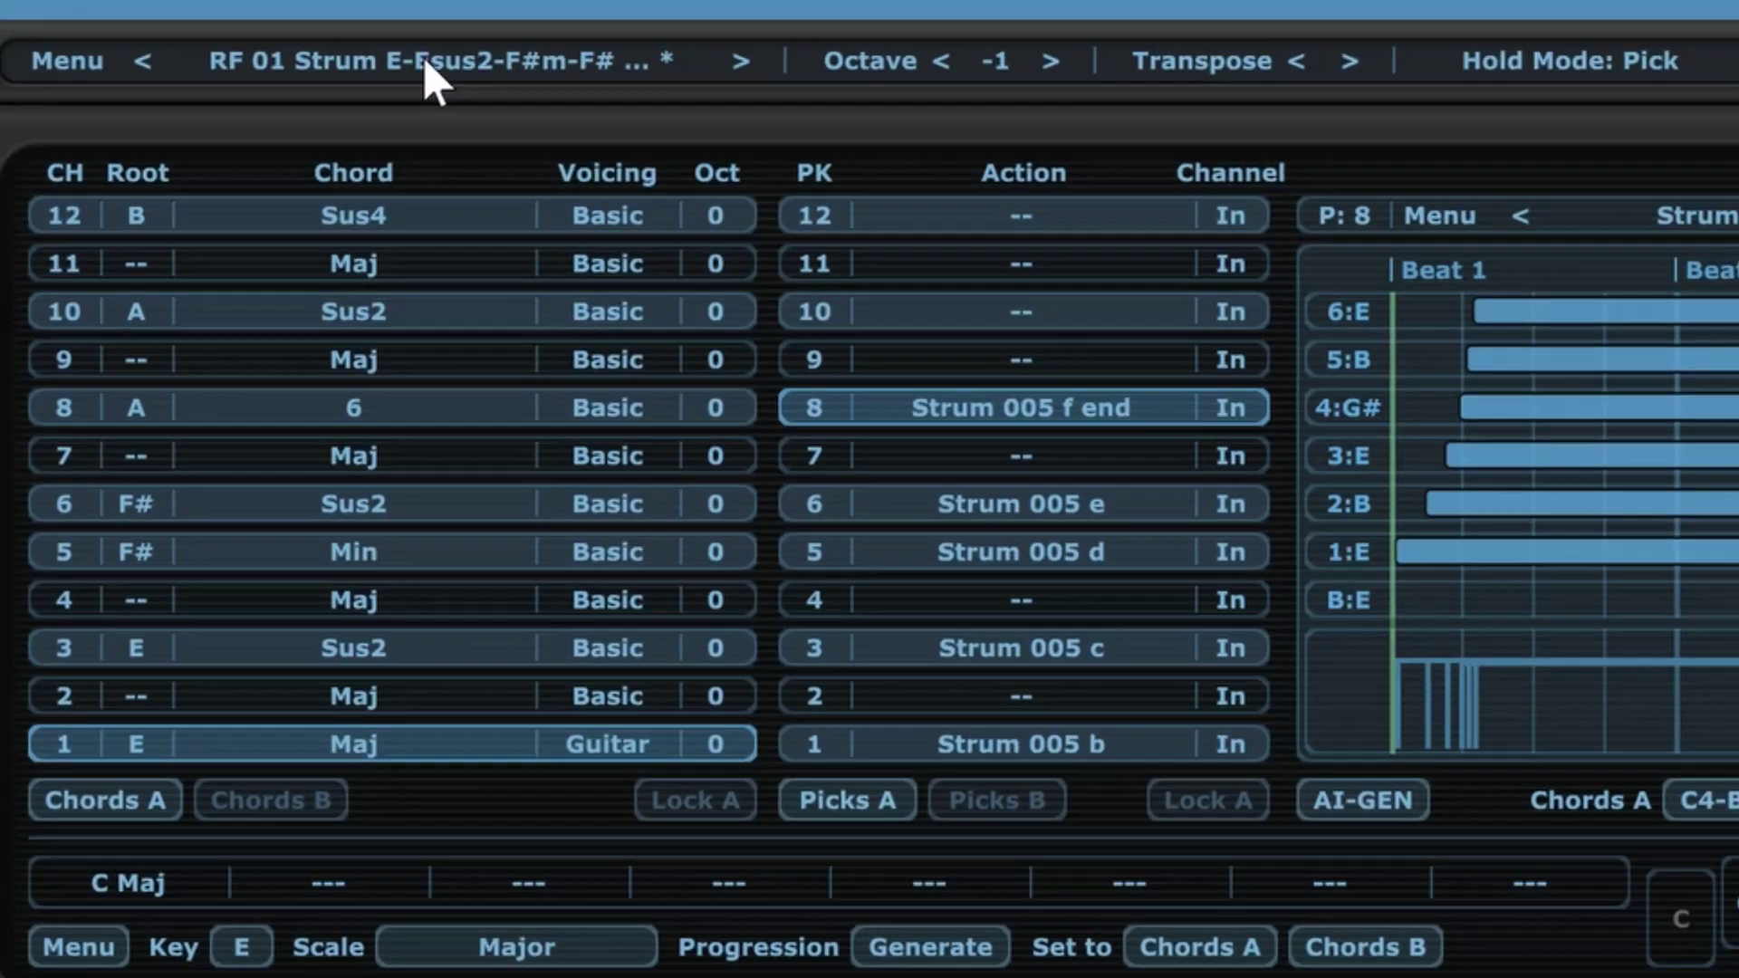
pyautogui.click(436, 93)
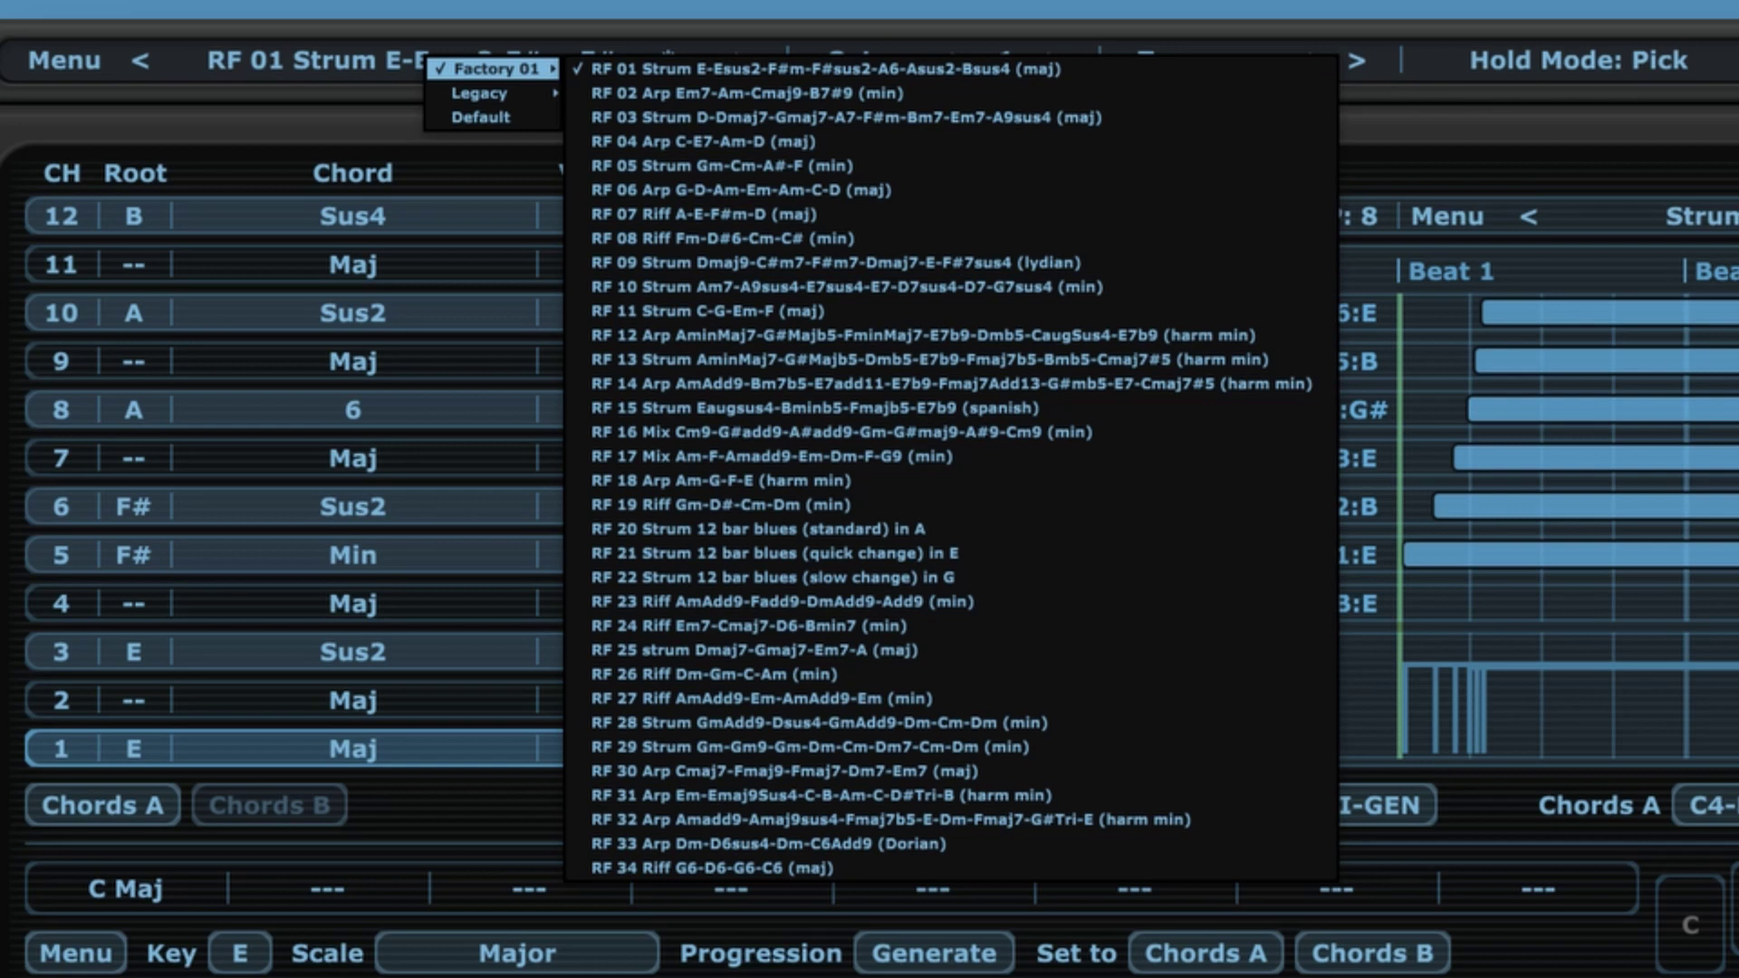
pyautogui.click(897, 20)
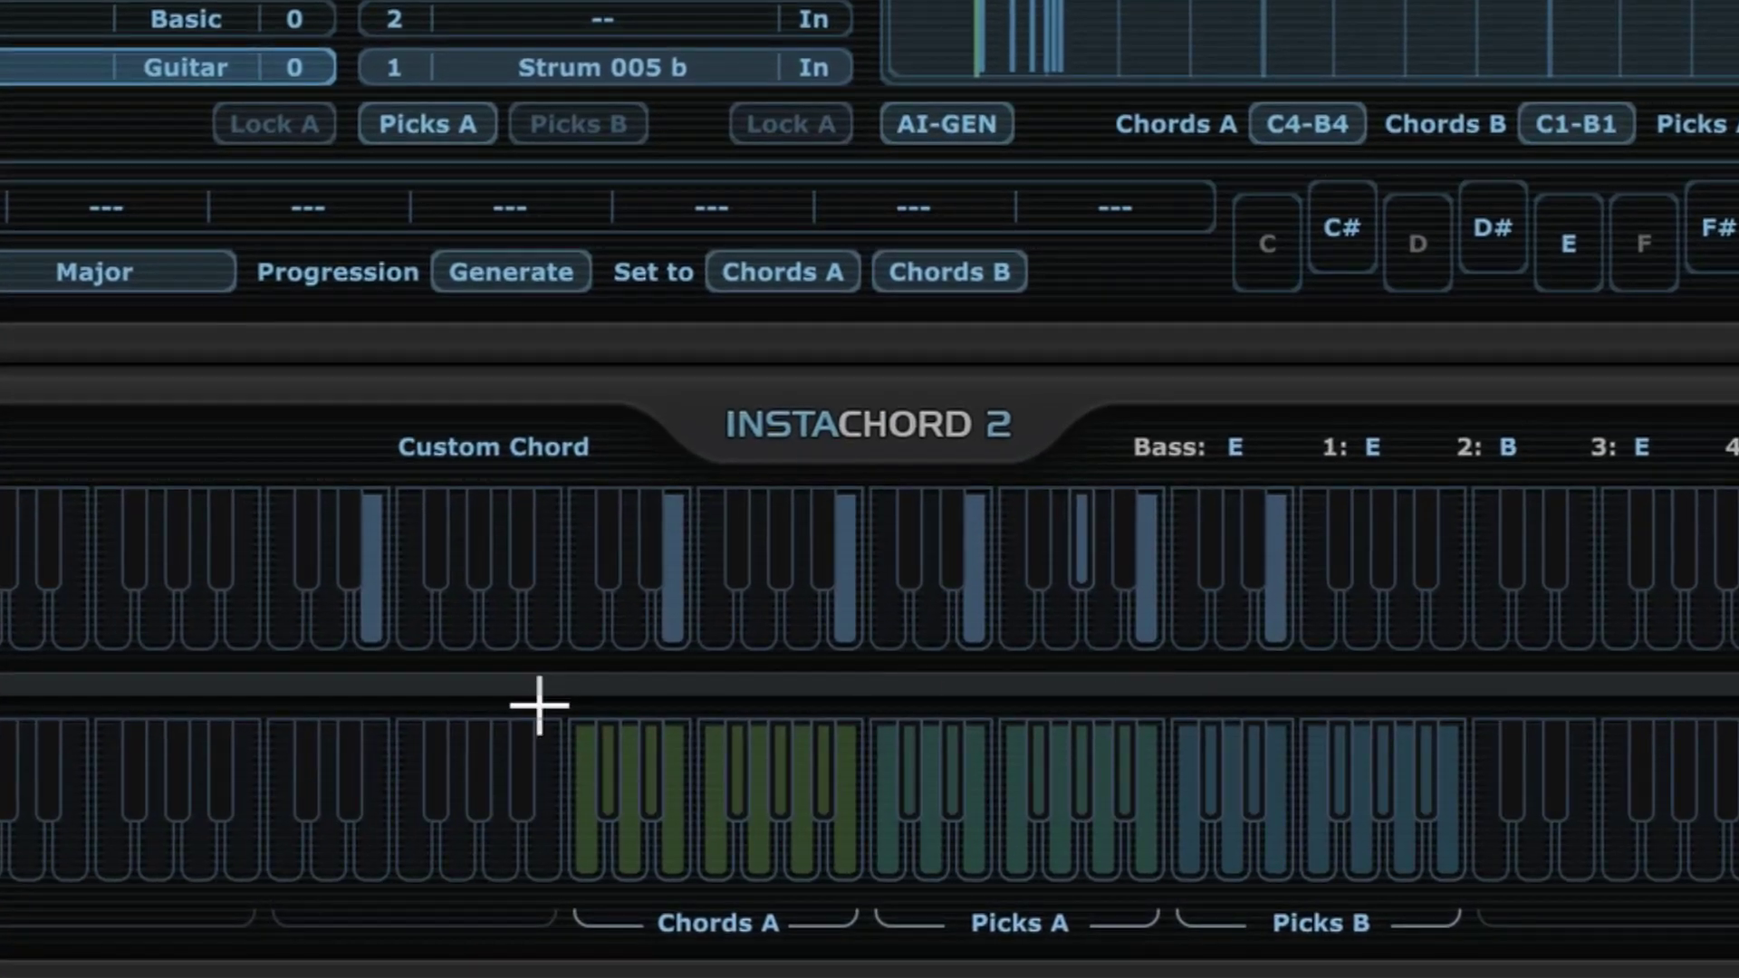
pyautogui.click(706, 761)
pyautogui.moveTo(553, 899); pyautogui.dragTo(1204, 955)
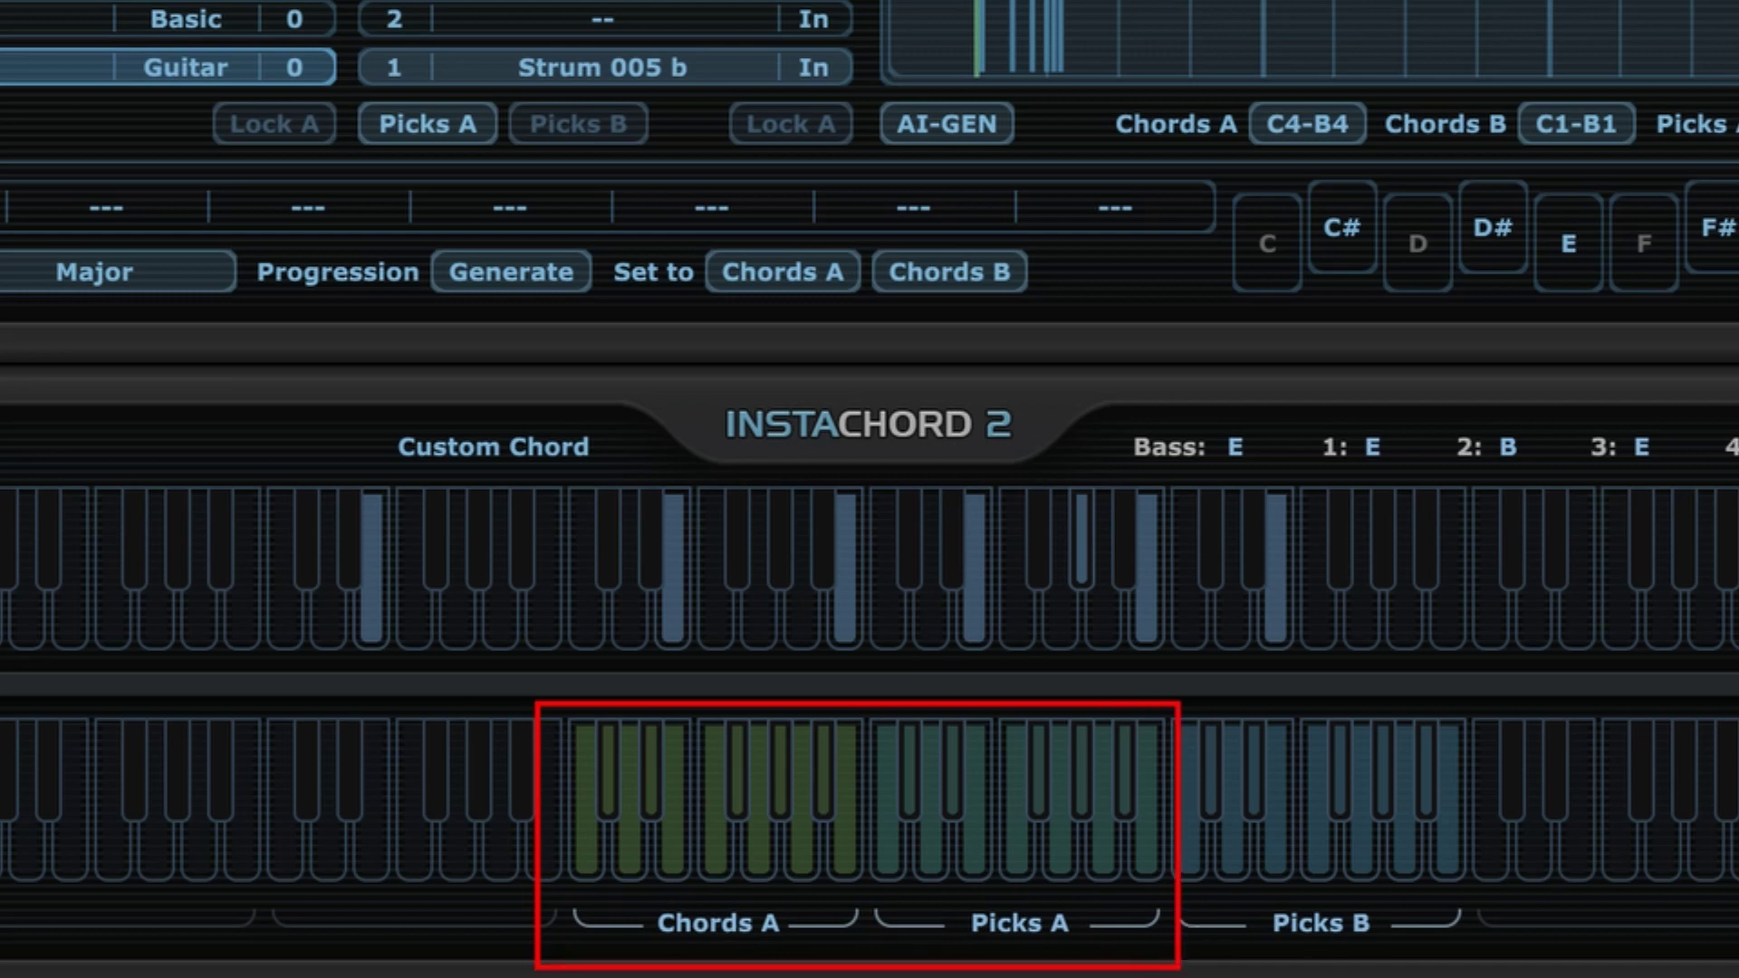
pyautogui.press('Escape')
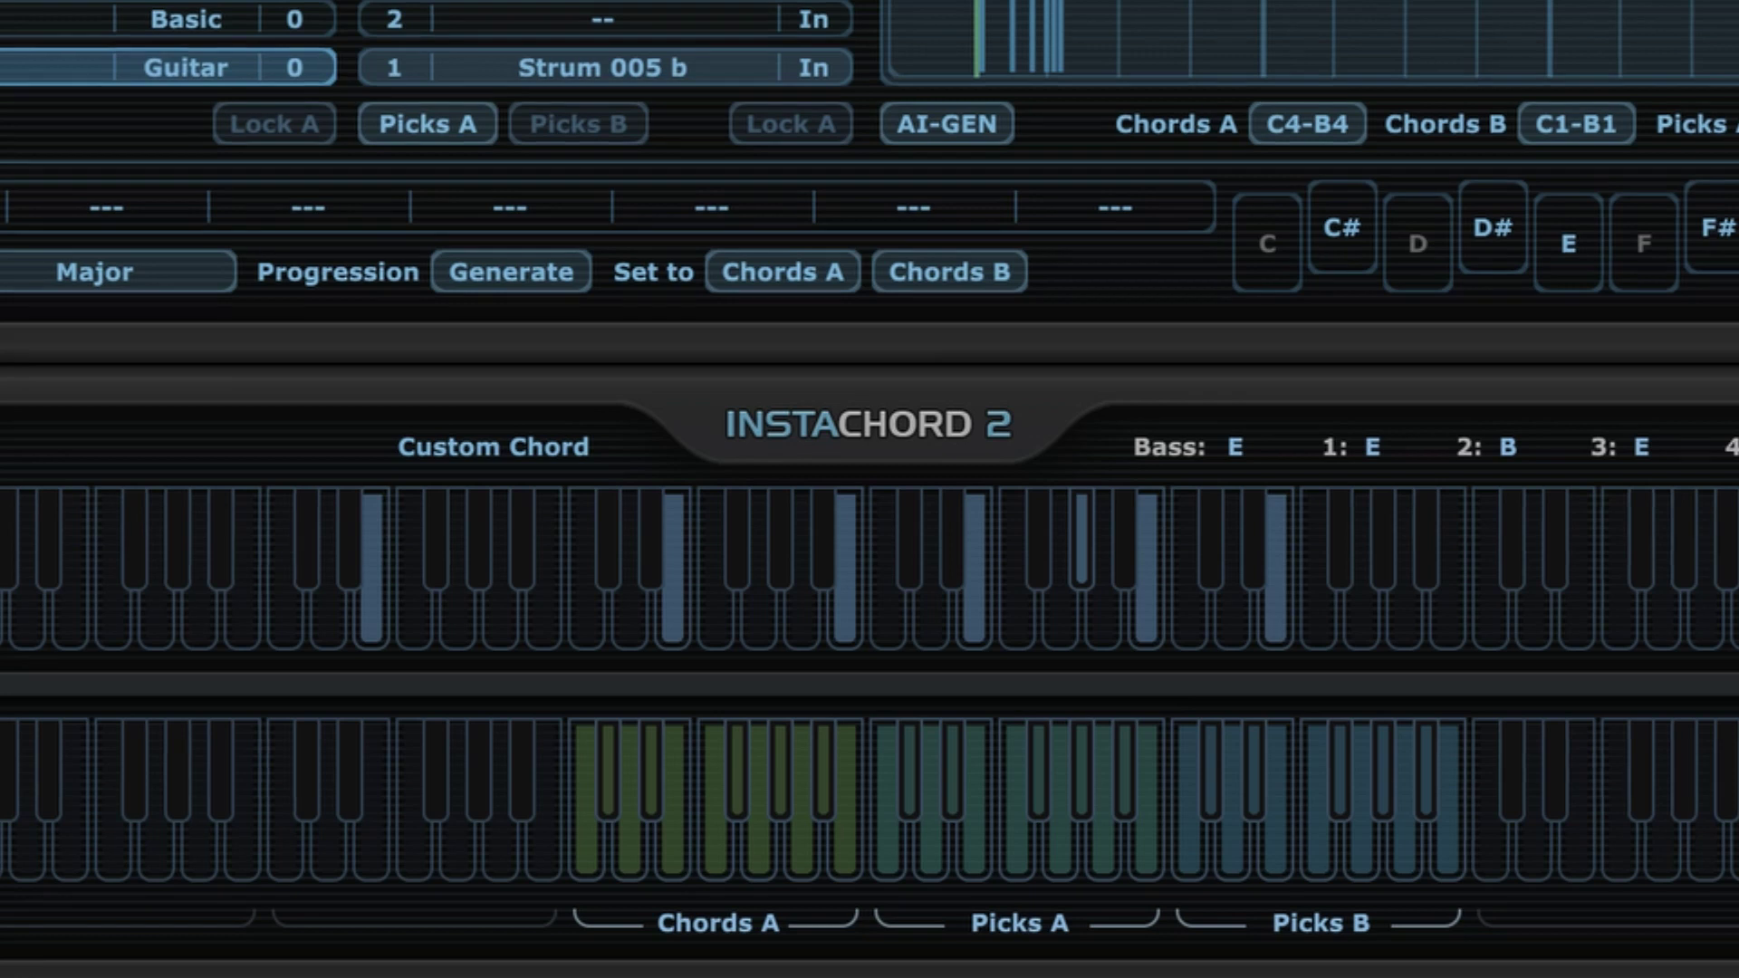